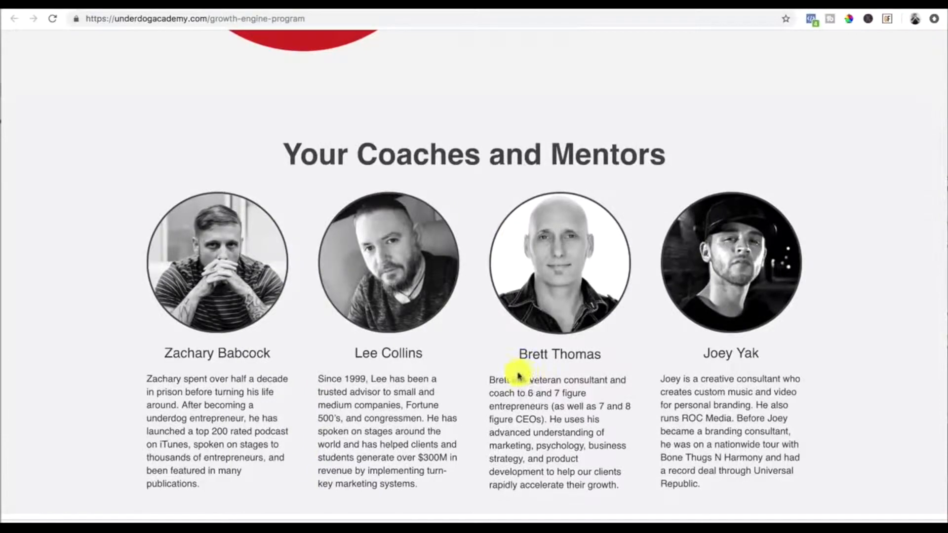
Step: Review the program's pricing section, highlighting the regular price and each pilot payment option
{"action": "scroll", "coordinate": [518, 375], "scroll_direction": "down", "scroll_amount": 13}
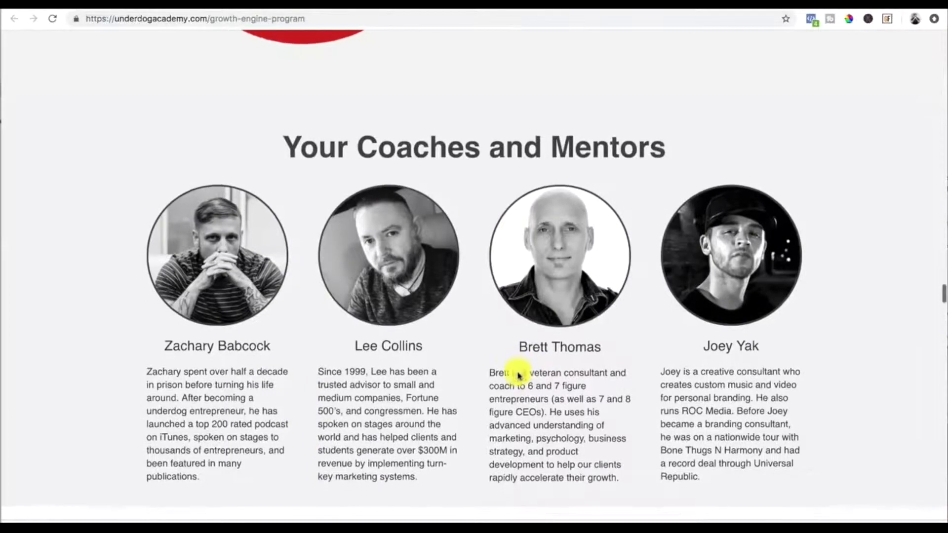
{"action": "scroll", "coordinate": [518, 375], "scroll_direction": "down", "scroll_amount": 3}
{"action": "scroll", "coordinate": [517, 375], "scroll_direction": "up", "scroll_amount": 6}
{"action": "scroll", "coordinate": [518, 375], "scroll_direction": "down", "scroll_amount": 3}
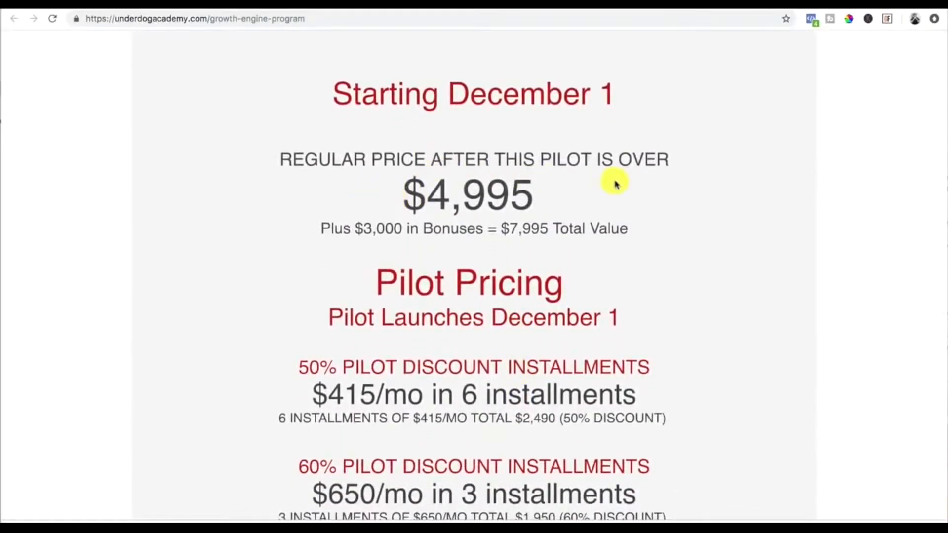
{"action": "left_click_drag", "start_coordinate": [404, 199], "coordinate": [552, 204]}
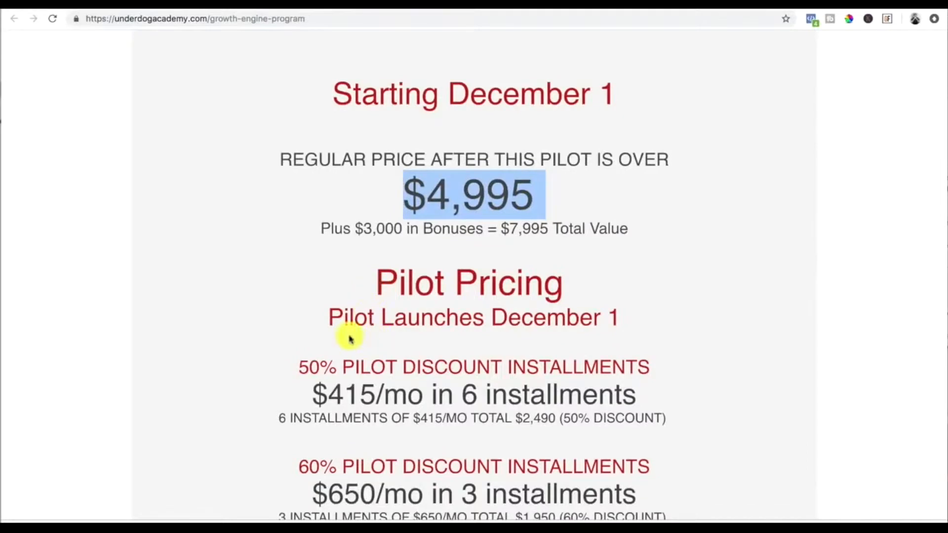
{"action": "scroll", "coordinate": [350, 339], "scroll_direction": "down", "scroll_amount": 1}
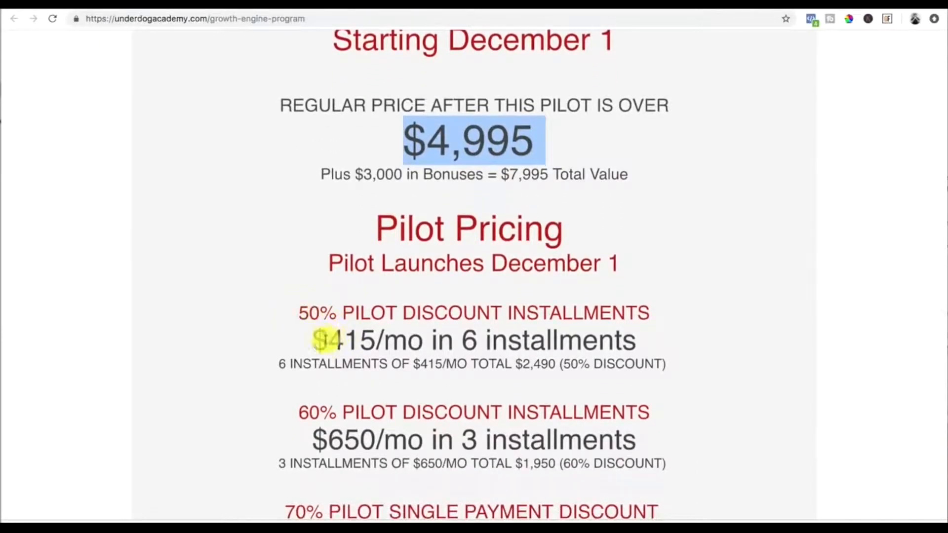
{"action": "left_click_drag", "start_coordinate": [316, 340], "coordinate": [568, 343]}
{"action": "scroll", "coordinate": [258, 328], "scroll_direction": "down", "scroll_amount": 3}
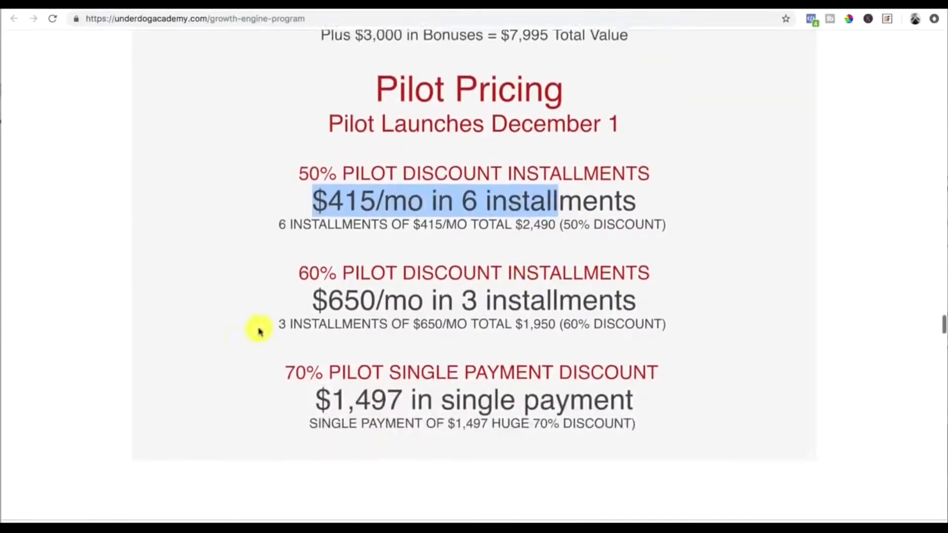
{"action": "left_click_drag", "start_coordinate": [321, 289], "coordinate": [598, 284]}
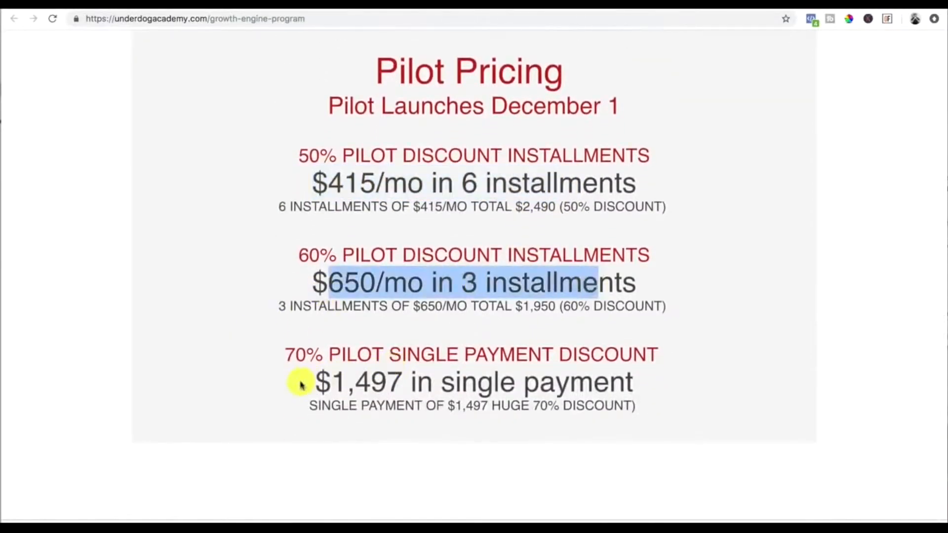
{"action": "left_click_drag", "start_coordinate": [318, 388], "coordinate": [620, 381]}
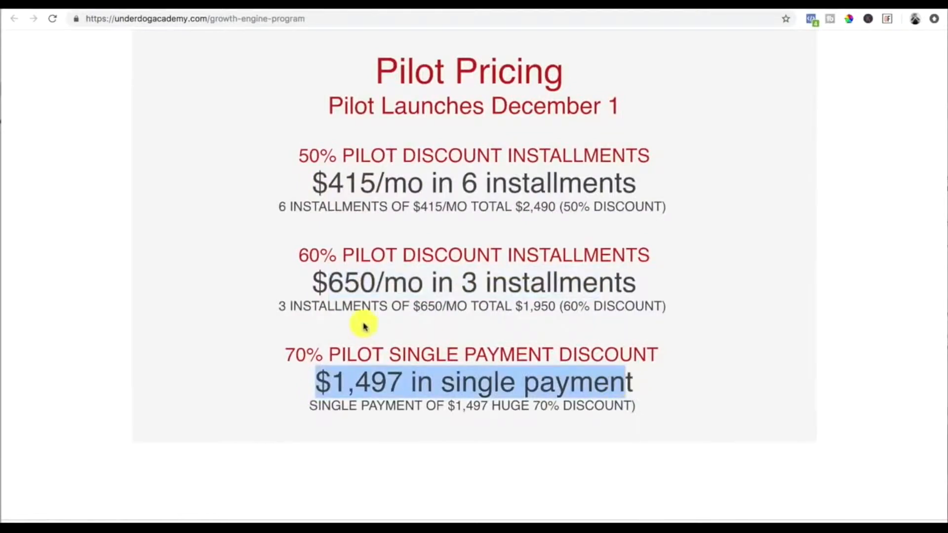
Step: Scroll through the sales page from the bonuses down to the early bird slots call to action
{"action": "scroll", "coordinate": [365, 326], "scroll_direction": "up", "scroll_amount": 2}
{"action": "scroll", "coordinate": [365, 325], "scroll_direction": "down", "scroll_amount": 5}
{"action": "scroll", "coordinate": [364, 326], "scroll_direction": "down", "scroll_amount": 2}
{"action": "scroll", "coordinate": [365, 324], "scroll_direction": "up", "scroll_amount": 7}
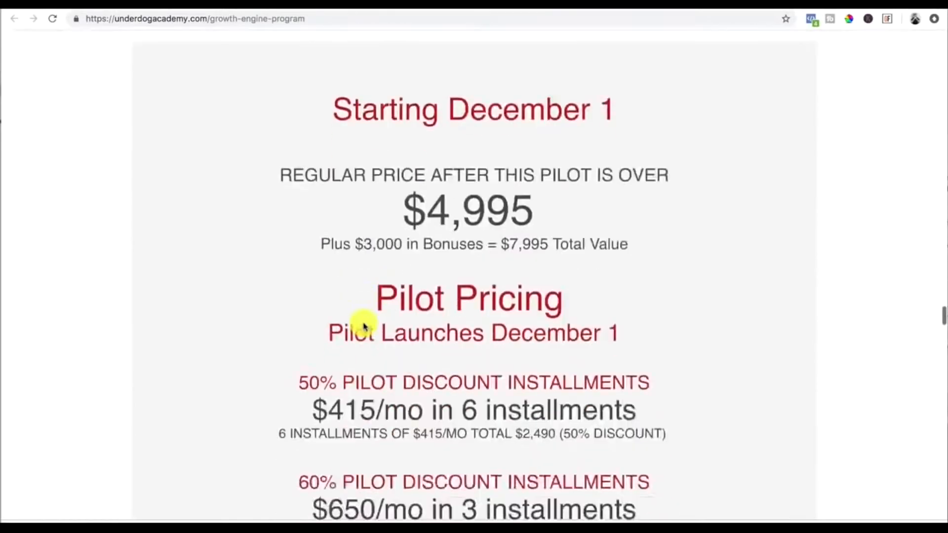
{"action": "scroll", "coordinate": [364, 324], "scroll_direction": "down", "scroll_amount": 3}
{"action": "scroll", "coordinate": [363, 324], "scroll_direction": "up", "scroll_amount": 3}
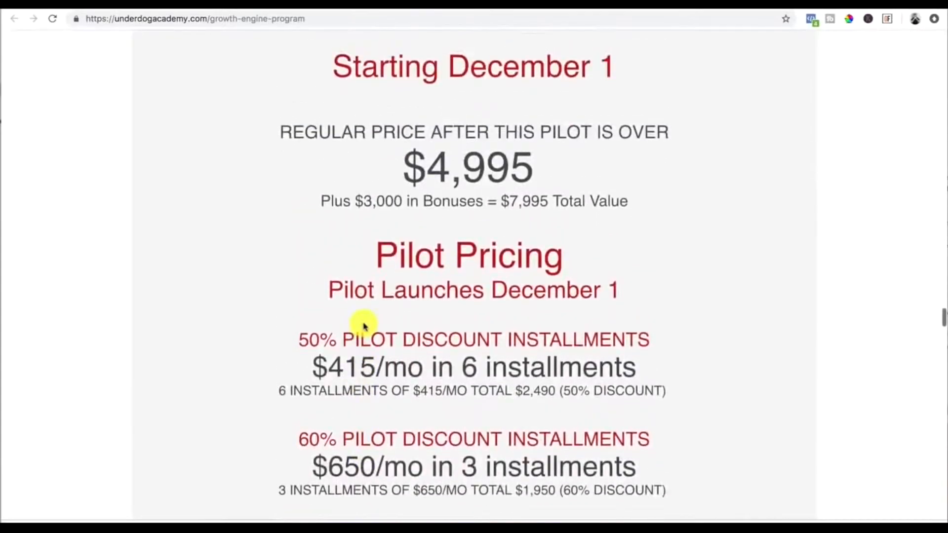
{"action": "scroll", "coordinate": [364, 326], "scroll_direction": "up", "scroll_amount": 20}
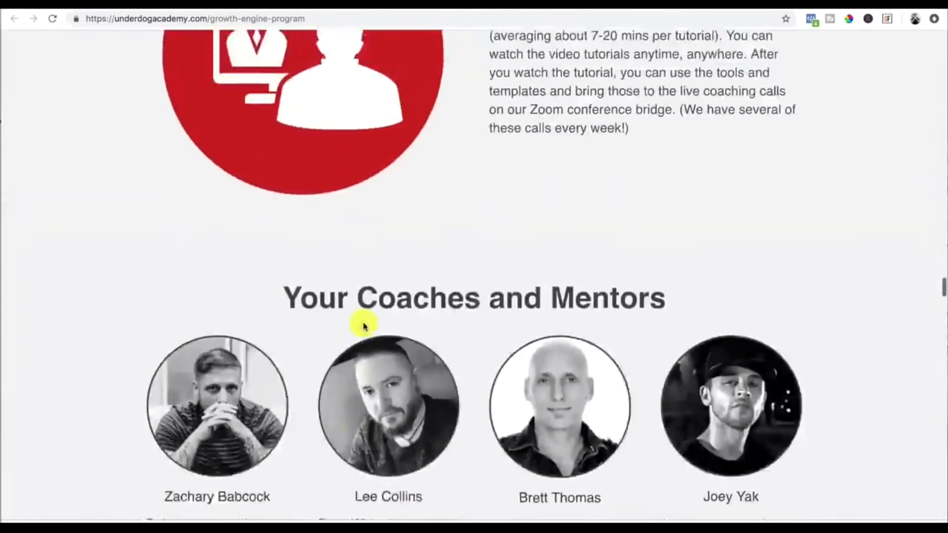
{"action": "scroll", "coordinate": [364, 325], "scroll_direction": "up", "scroll_amount": 15}
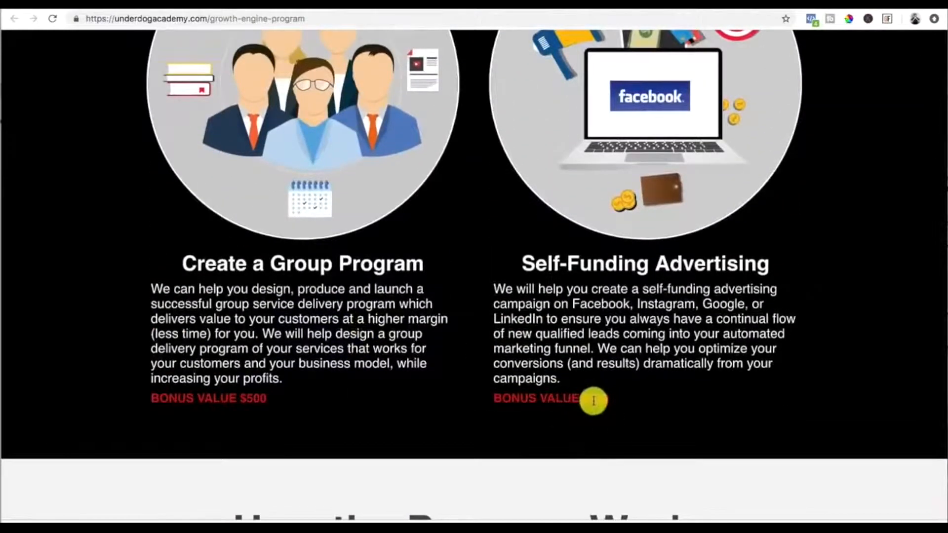
{"action": "scroll", "coordinate": [593, 402], "scroll_direction": "down", "scroll_amount": 12}
{"action": "scroll", "coordinate": [594, 401], "scroll_direction": "down", "scroll_amount": 15}
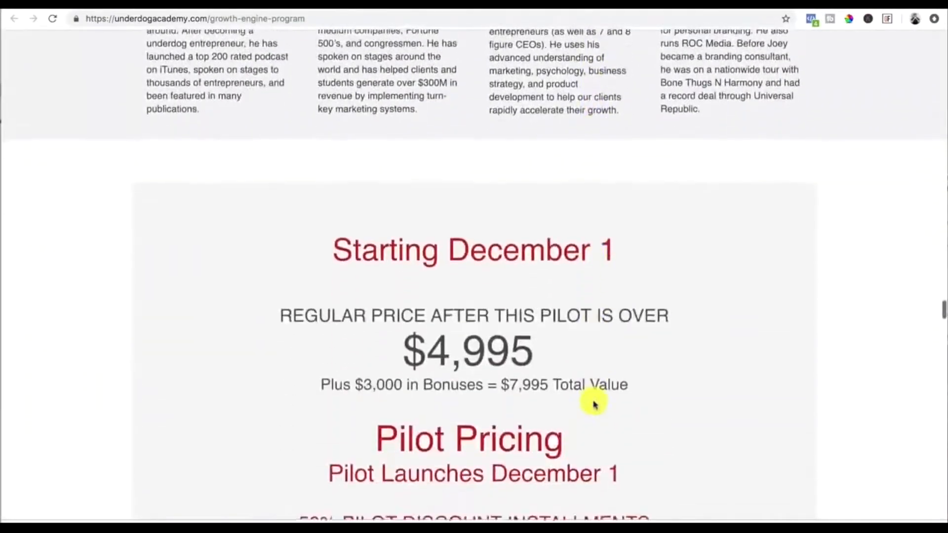
{"action": "scroll", "coordinate": [594, 404], "scroll_direction": "down", "scroll_amount": 1}
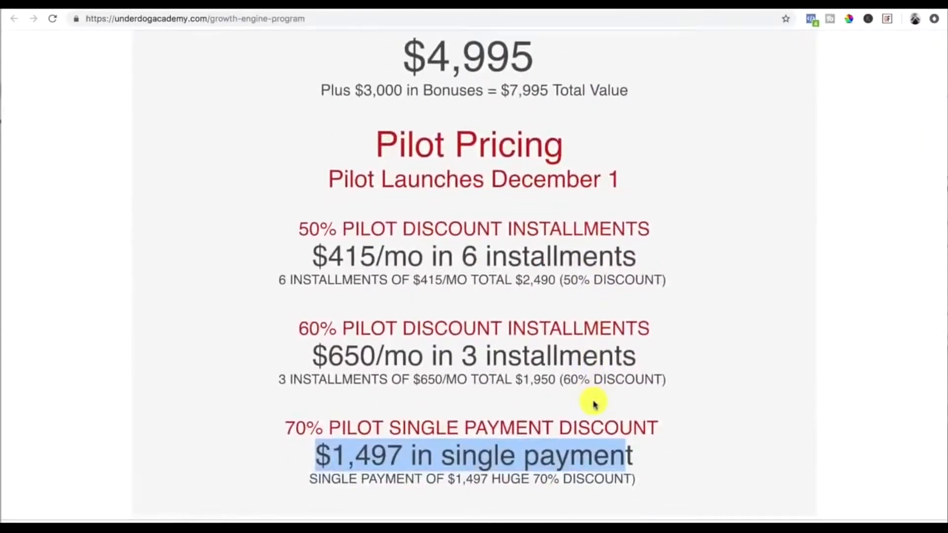
{"action": "scroll", "coordinate": [594, 404], "scroll_direction": "down", "scroll_amount": 3}
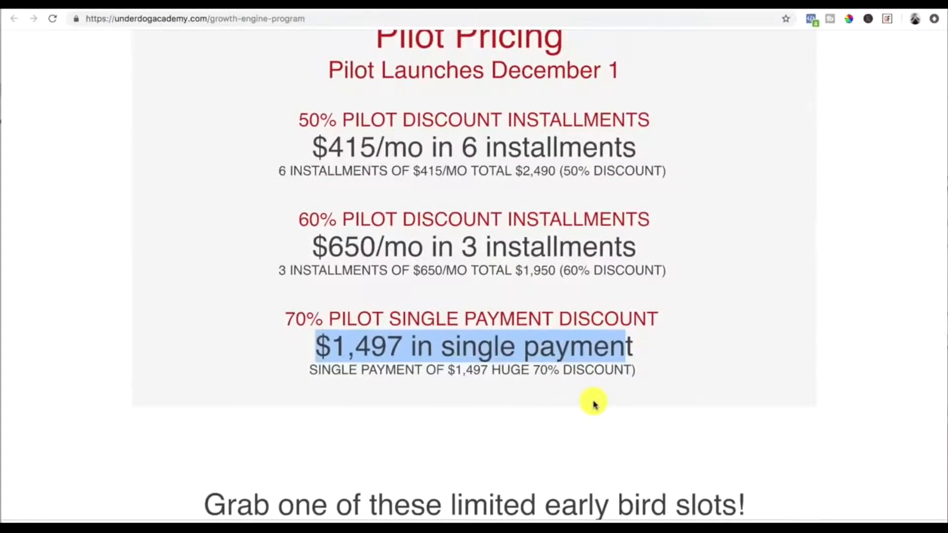
{"action": "scroll", "coordinate": [594, 404], "scroll_direction": "down", "scroll_amount": 1}
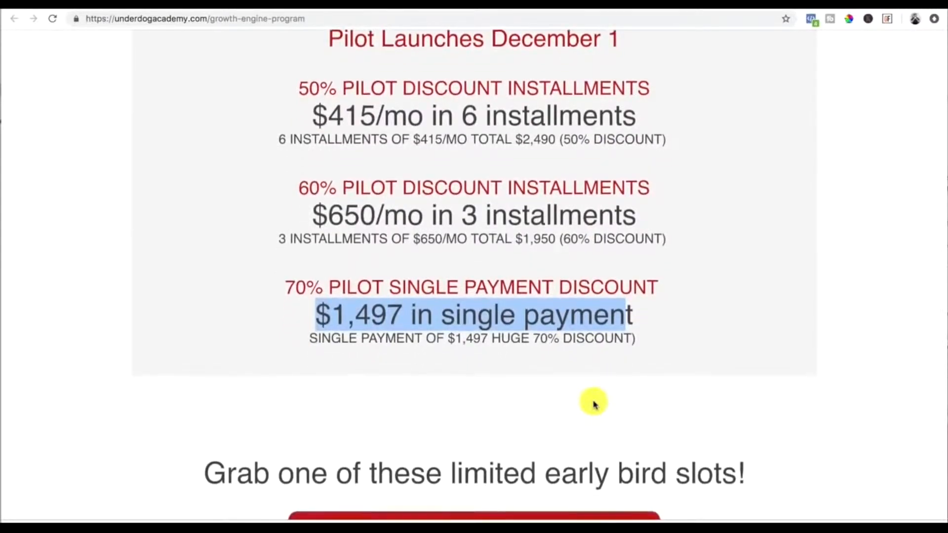
{"action": "scroll", "coordinate": [593, 404], "scroll_direction": "down", "scroll_amount": 6}
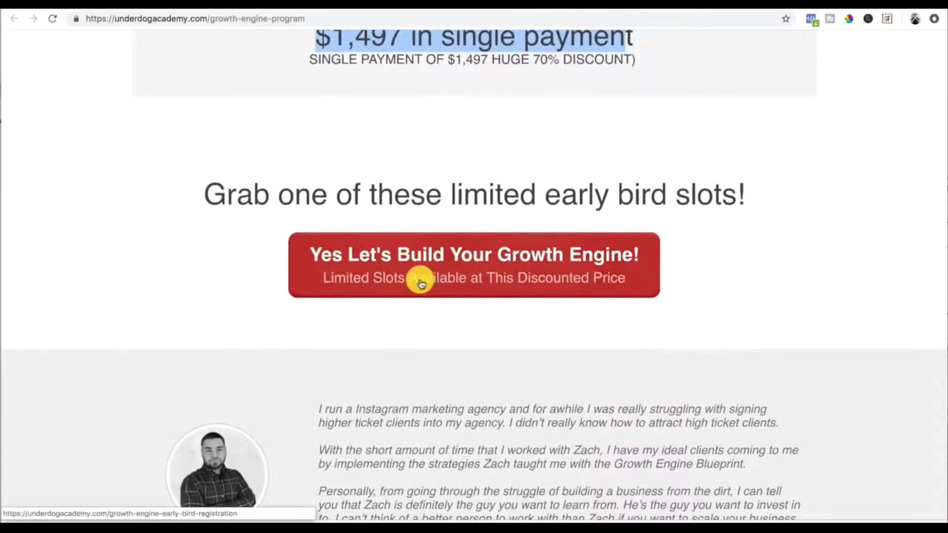
Step: Read through the testimonials and frequently asked questions on the sales page
{"action": "scroll", "coordinate": [421, 283], "scroll_direction": "down", "scroll_amount": 6}
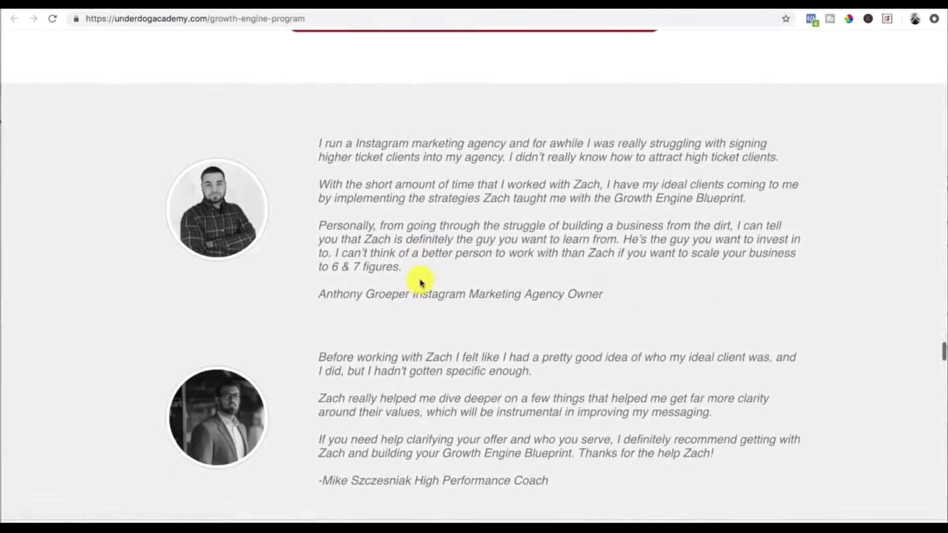
{"action": "scroll", "coordinate": [421, 283], "scroll_direction": "down", "scroll_amount": 1}
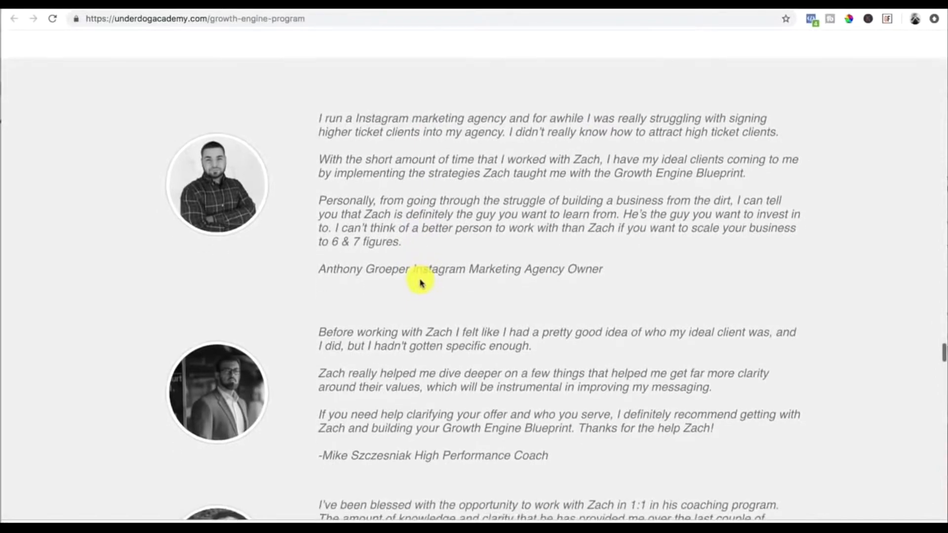
{"action": "scroll", "coordinate": [421, 283], "scroll_direction": "down", "scroll_amount": 15}
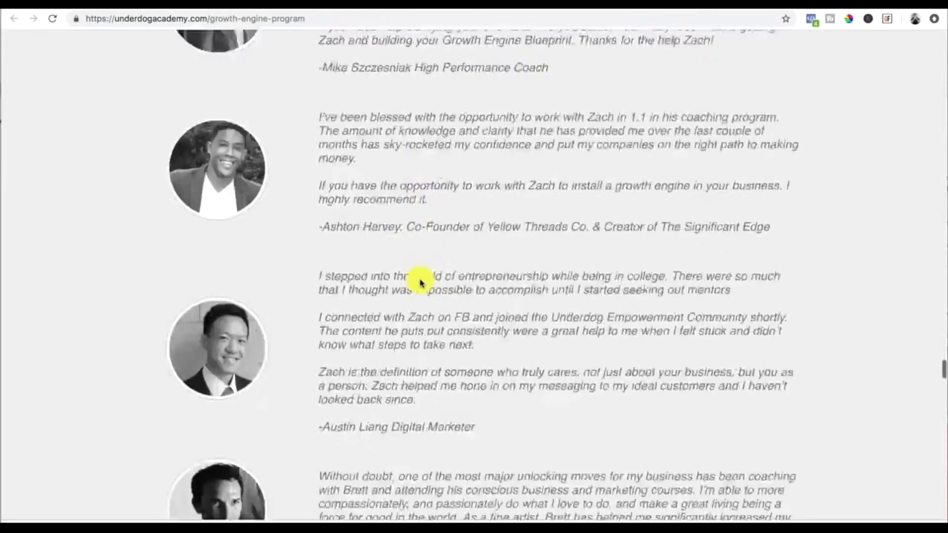
{"action": "scroll", "coordinate": [421, 283], "scroll_direction": "down", "scroll_amount": 20}
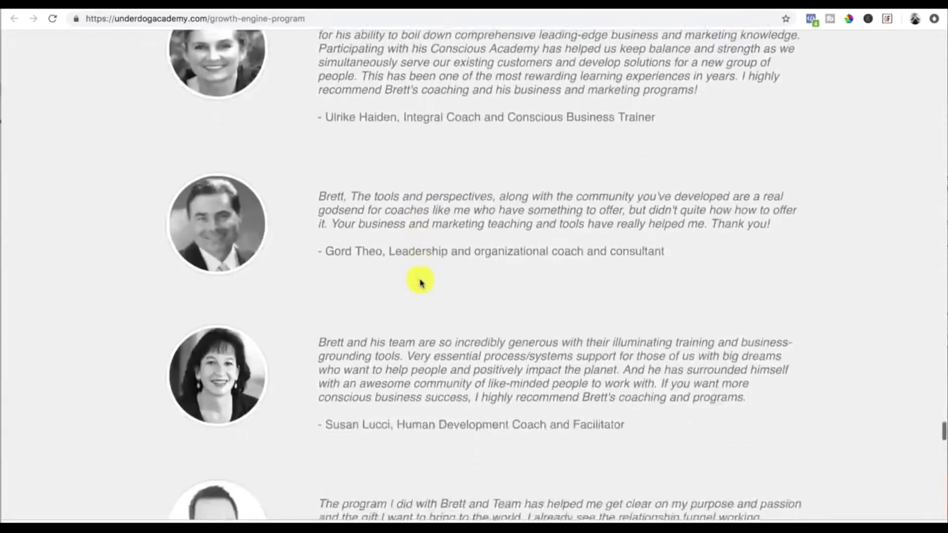
{"action": "scroll", "coordinate": [421, 283], "scroll_direction": "up", "scroll_amount": 8}
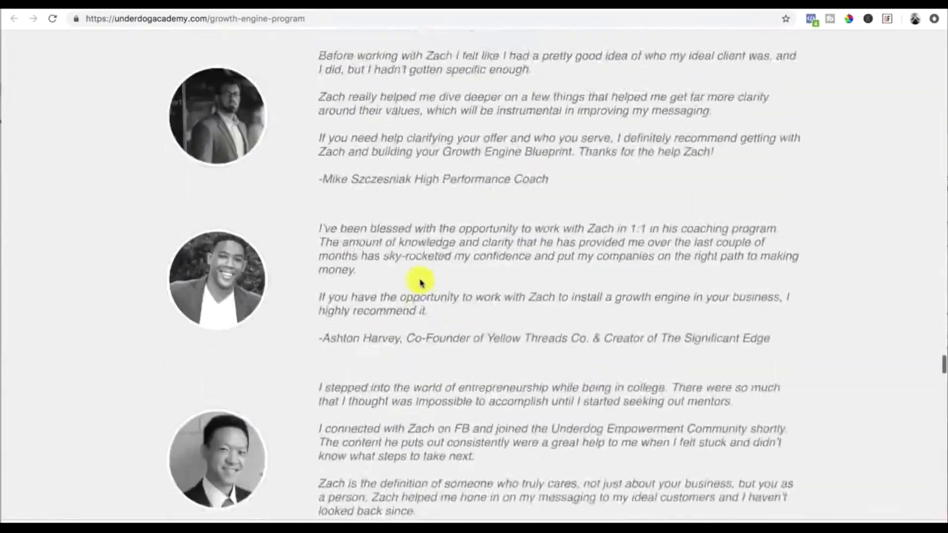
{"action": "scroll", "coordinate": [421, 283], "scroll_direction": "up", "scroll_amount": 19}
{"action": "scroll", "coordinate": [421, 283], "scroll_direction": "down", "scroll_amount": 14}
{"action": "scroll", "coordinate": [422, 283], "scroll_direction": "down", "scroll_amount": 6}
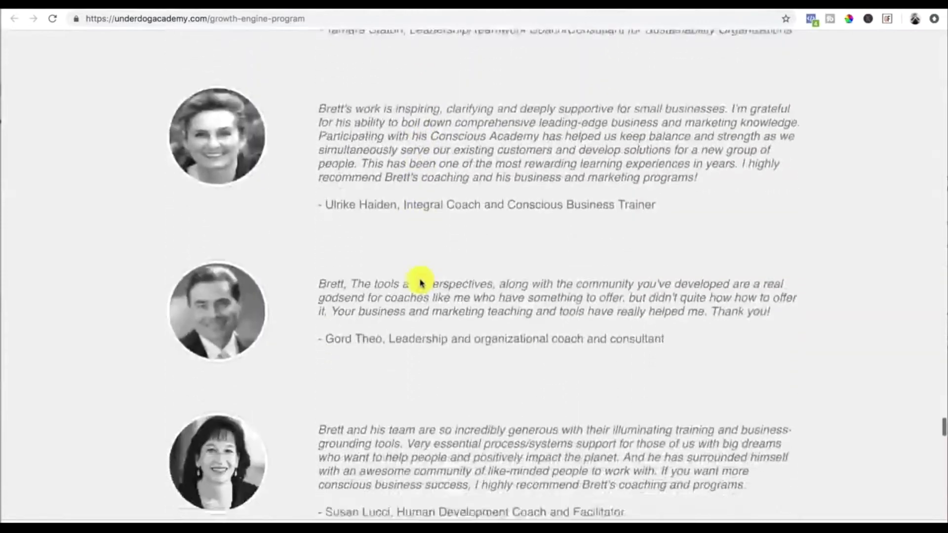
{"action": "scroll", "coordinate": [421, 283], "scroll_direction": "down", "scroll_amount": 18}
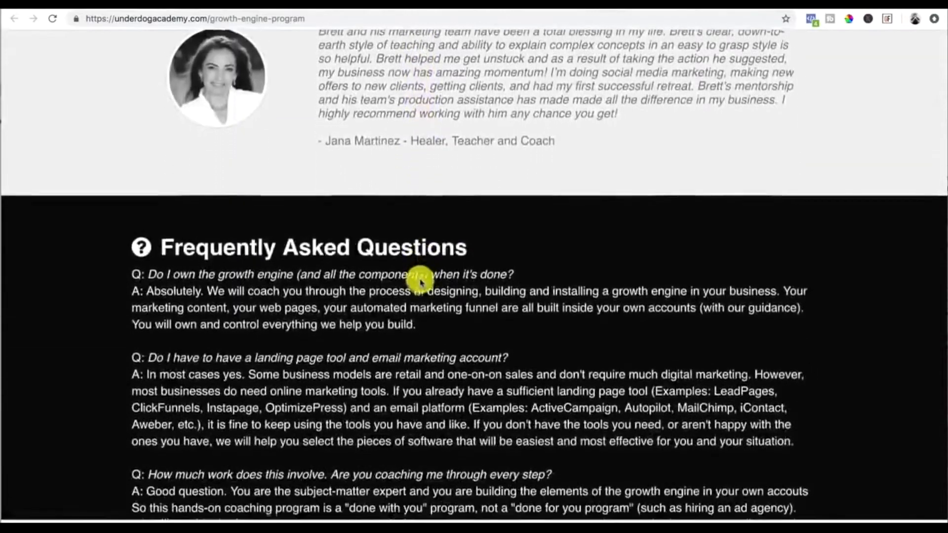
{"action": "scroll", "coordinate": [420, 279], "scroll_direction": "down", "scroll_amount": 4}
{"action": "scroll", "coordinate": [381, 268], "scroll_direction": "up", "scroll_amount": 5}
{"action": "scroll", "coordinate": [243, 217], "scroll_direction": "down", "scroll_amount": 1}
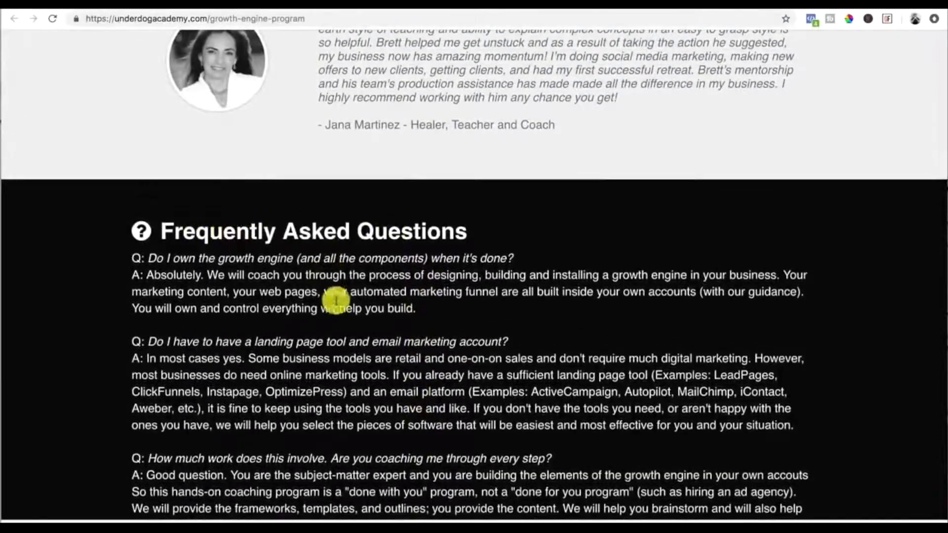
{"action": "scroll", "coordinate": [356, 321], "scroll_direction": "down", "scroll_amount": 12}
{"action": "scroll", "coordinate": [356, 319], "scroll_direction": "up", "scroll_amount": 8}
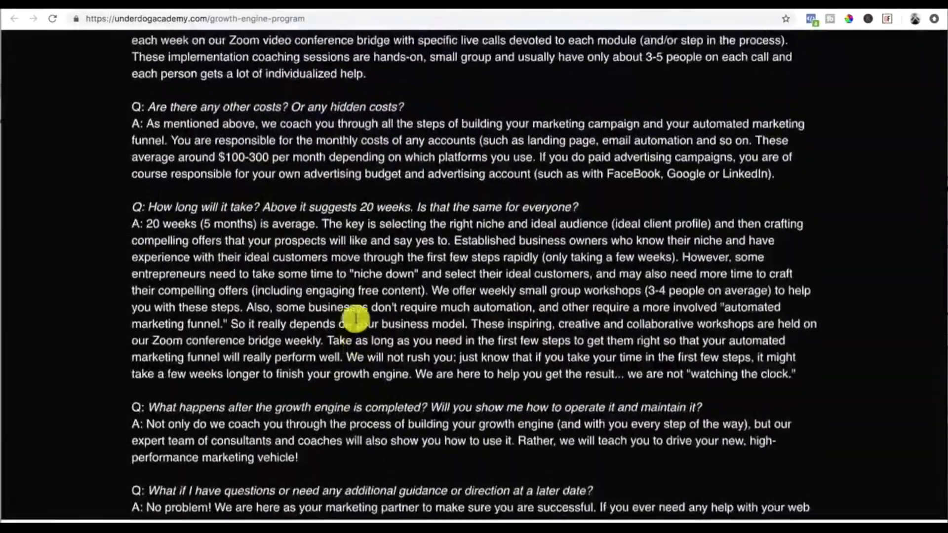
{"action": "scroll", "coordinate": [355, 319], "scroll_direction": "up", "scroll_amount": 9}
{"action": "scroll", "coordinate": [356, 319], "scroll_direction": "down", "scroll_amount": 18}
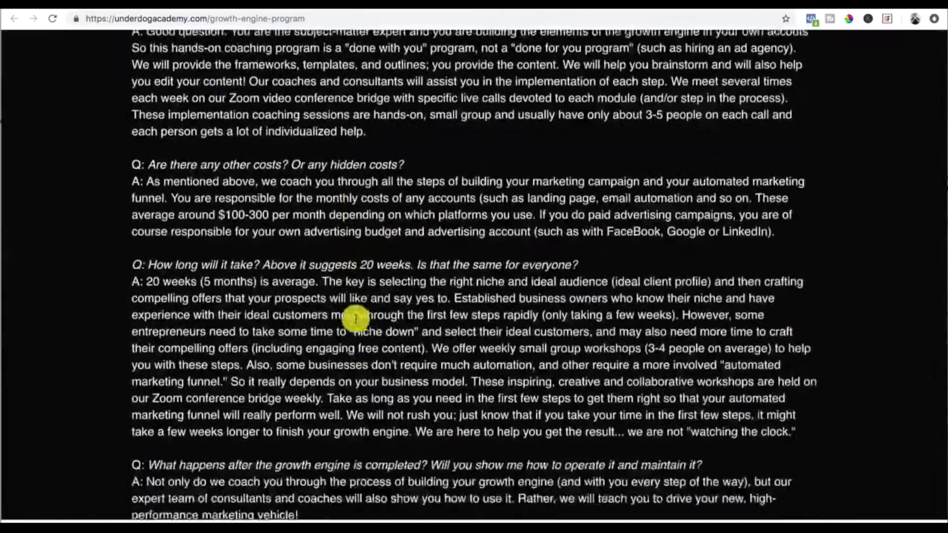
{"action": "scroll", "coordinate": [355, 318], "scroll_direction": "down", "scroll_amount": 6}
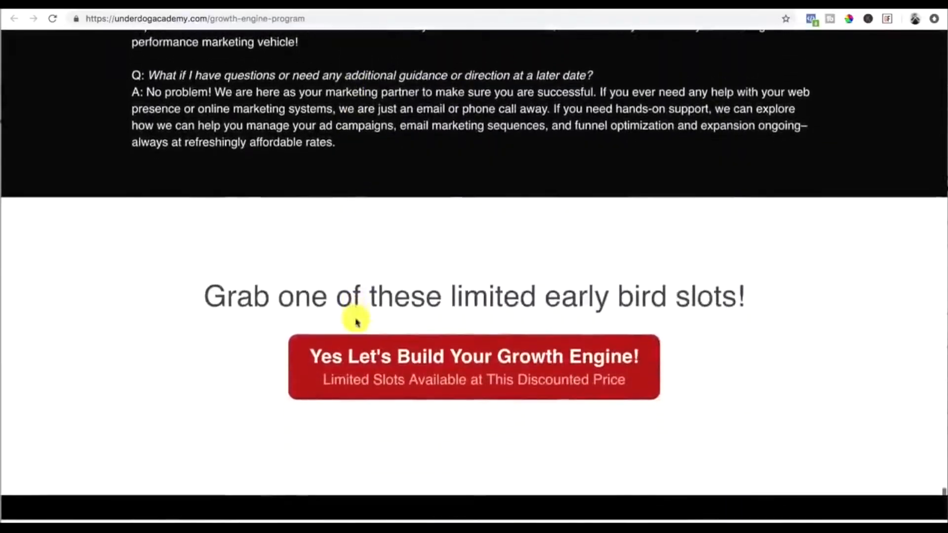
{"action": "scroll", "coordinate": [357, 321], "scroll_direction": "up", "scroll_amount": 15}
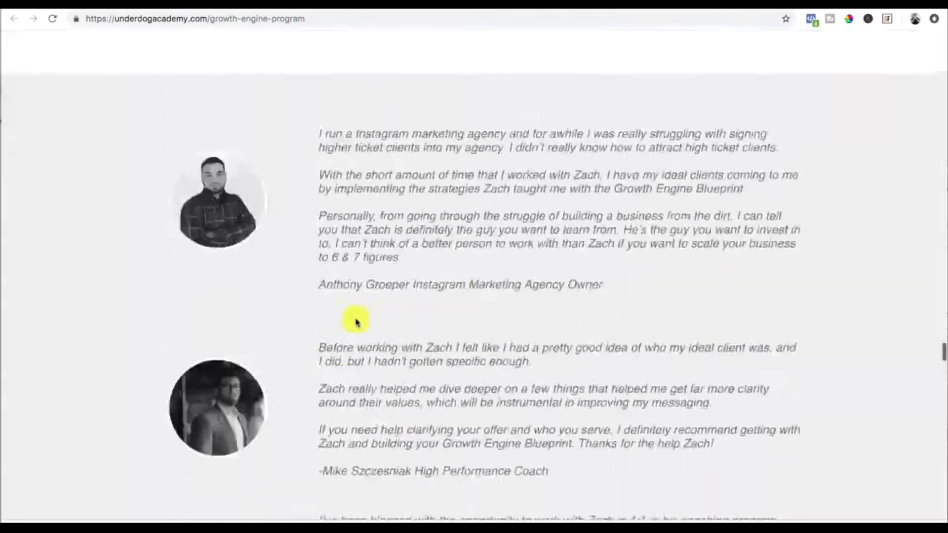
{"action": "scroll", "coordinate": [356, 322], "scroll_direction": "up", "scroll_amount": 20}
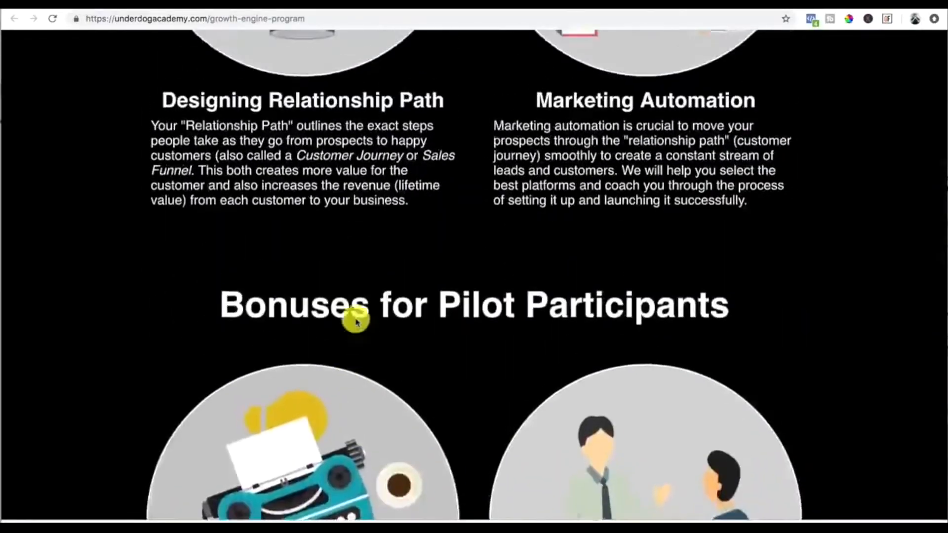
{"action": "scroll", "coordinate": [357, 322], "scroll_direction": "up", "scroll_amount": 5}
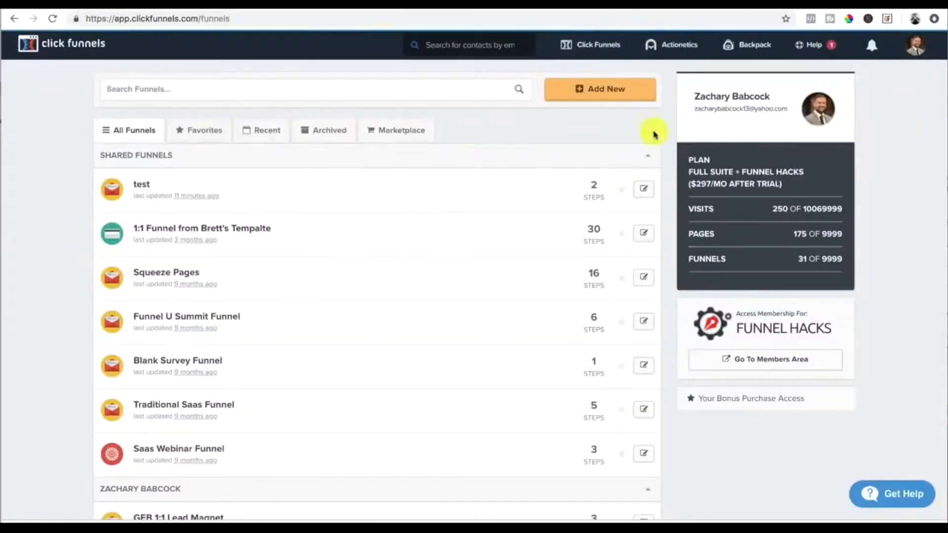
Step: Start building a new funnel with the Cookbook Builder Process
{"action": "mouse_move", "coordinate": [600, 52]}
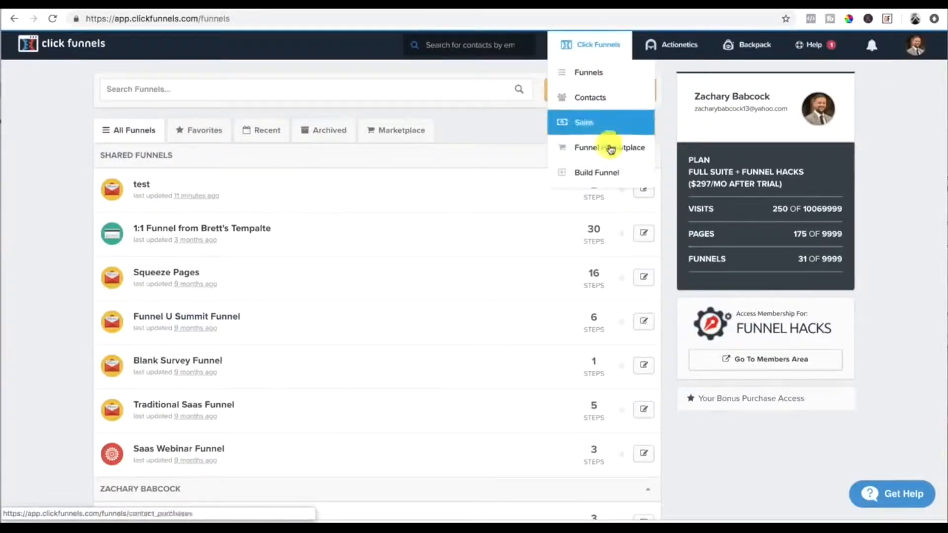
{"action": "left_click", "coordinate": [598, 179]}
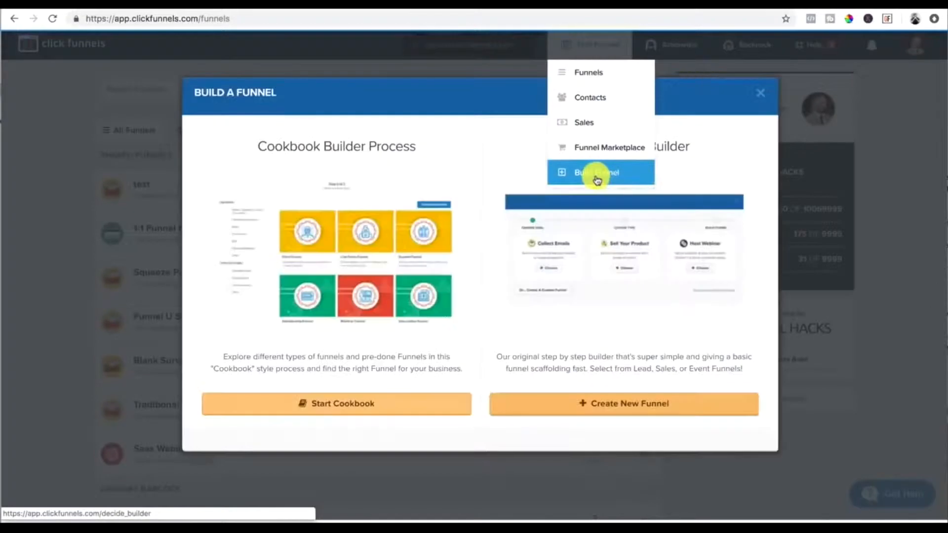
{"action": "left_click", "coordinate": [345, 403]}
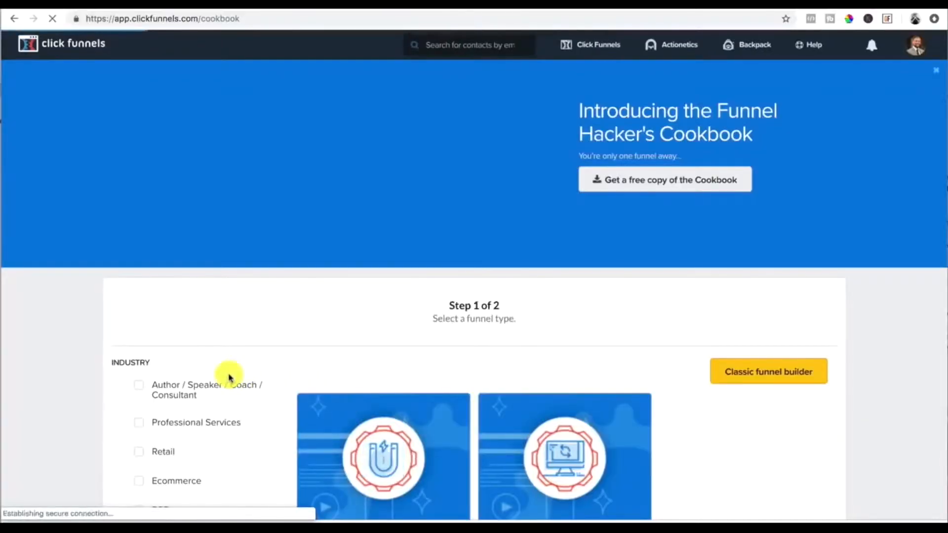
Step: Filter the cookbook funnel types by the Author / Speaker / Coach / Consultant industry
{"action": "scroll", "coordinate": [230, 378], "scroll_direction": "down", "scroll_amount": 1}
{"action": "scroll", "coordinate": [228, 376], "scroll_direction": "down", "scroll_amount": 5}
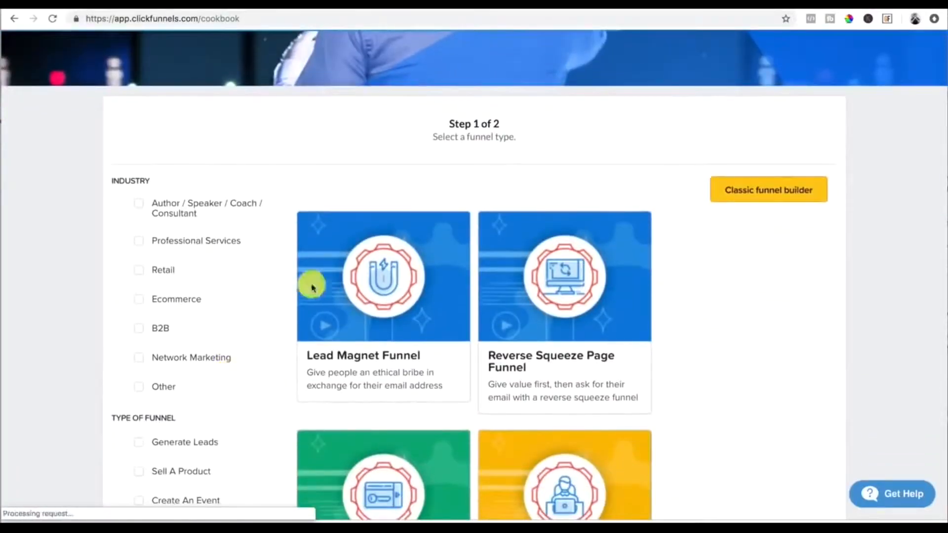
{"action": "left_click", "coordinate": [140, 207]}
{"action": "scroll", "coordinate": [166, 309], "scroll_direction": "down", "scroll_amount": 5}
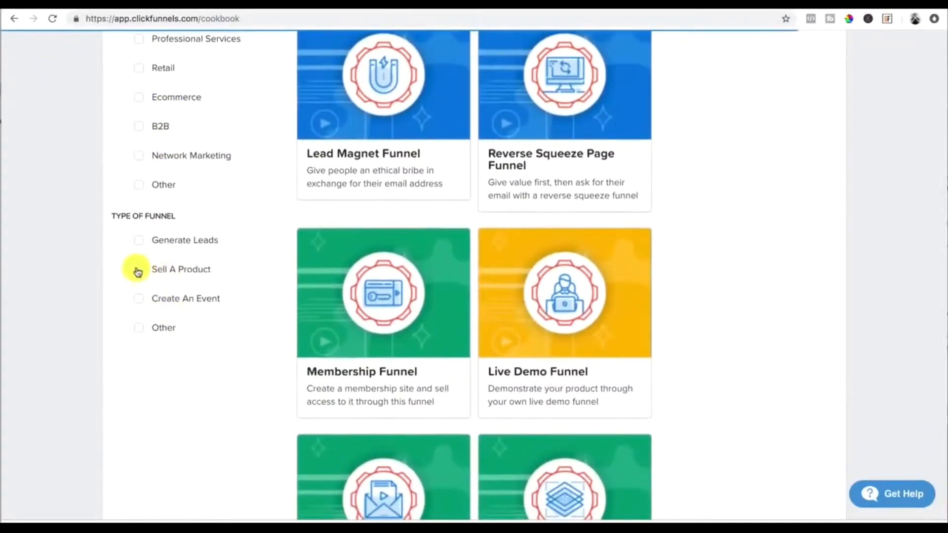
Step: Filter the funnel types by Sell A Product and open the Video Sales Letter Funnel recipe
{"action": "left_click", "coordinate": [139, 271]}
{"action": "scroll", "coordinate": [493, 266], "scroll_direction": "up", "scroll_amount": 4}
{"action": "scroll", "coordinate": [495, 267], "scroll_direction": "down", "scroll_amount": 8}
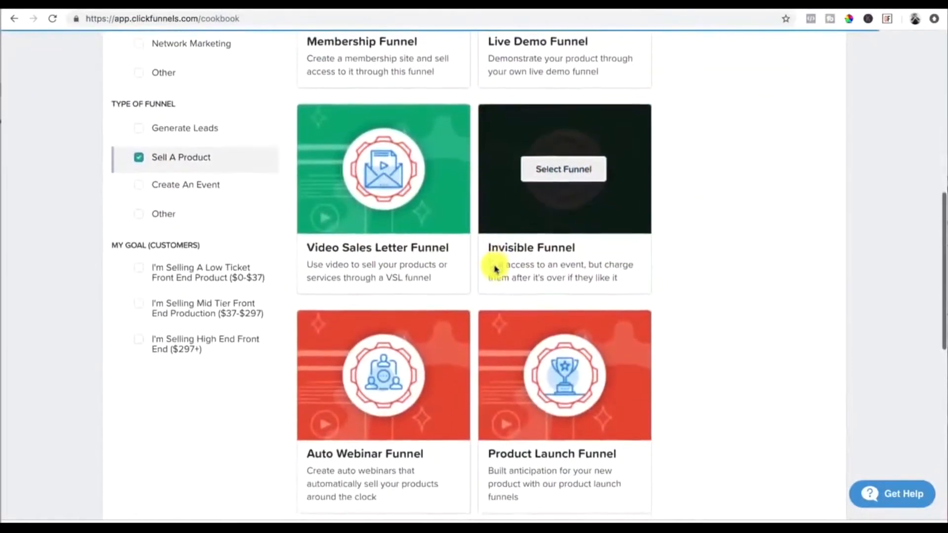
{"action": "scroll", "coordinate": [495, 266], "scroll_direction": "down", "scroll_amount": 1}
{"action": "scroll", "coordinate": [495, 268], "scroll_direction": "up", "scroll_amount": 1}
{"action": "mouse_move", "coordinate": [419, 194]}
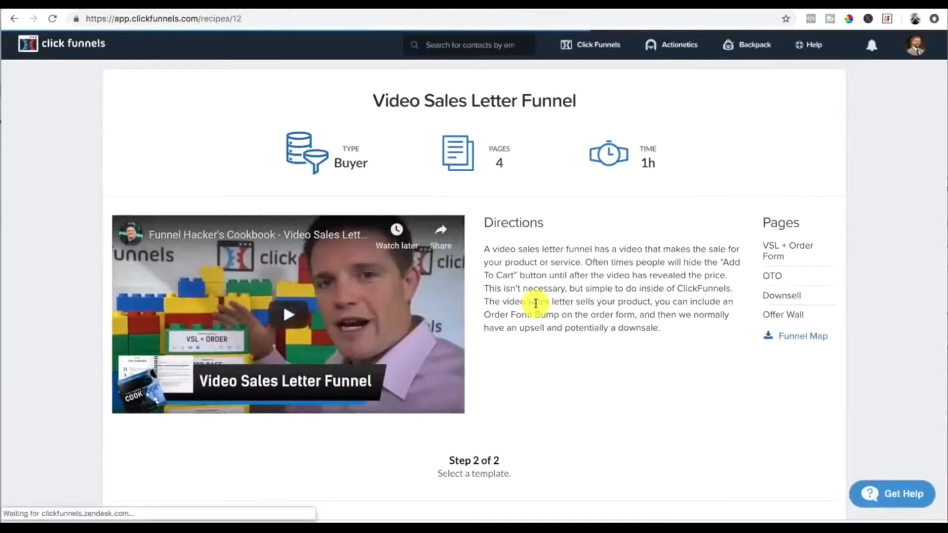
Step: Choose the Blank | VSL Funnel template and get it as a free funnel
{"action": "scroll", "coordinate": [536, 304], "scroll_direction": "down", "scroll_amount": 13}
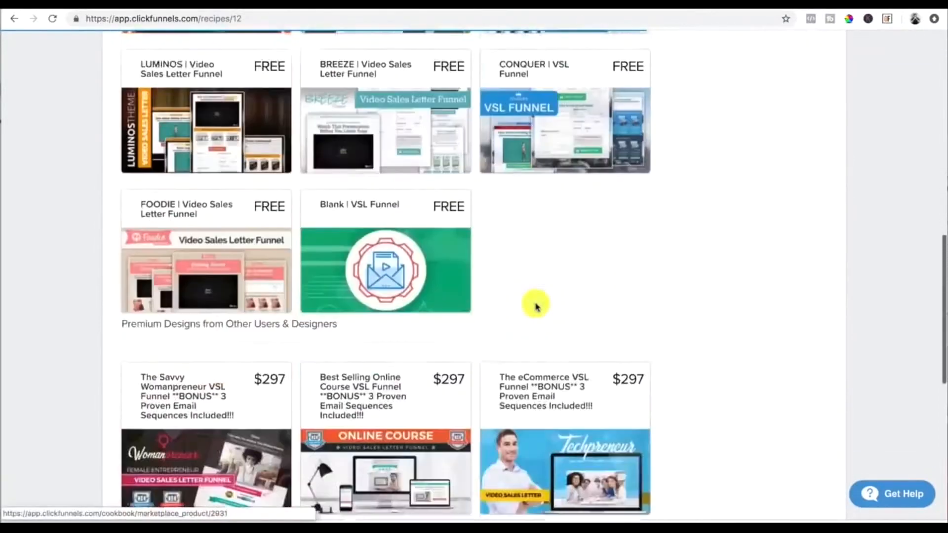
{"action": "scroll", "coordinate": [537, 306], "scroll_direction": "up", "scroll_amount": 4}
{"action": "scroll", "coordinate": [537, 306], "scroll_direction": "down", "scroll_amount": 2}
{"action": "left_click", "coordinate": [354, 312]}
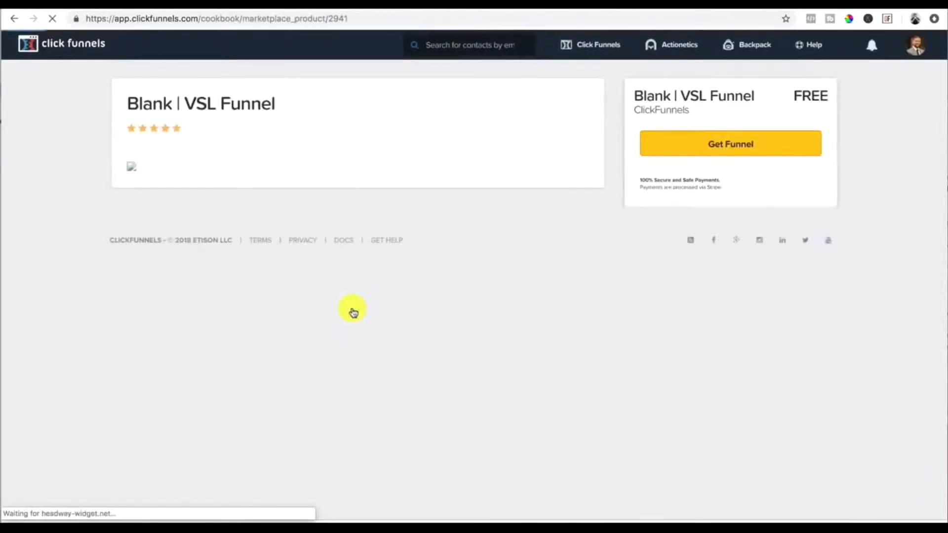
{"action": "left_click", "coordinate": [754, 152]}
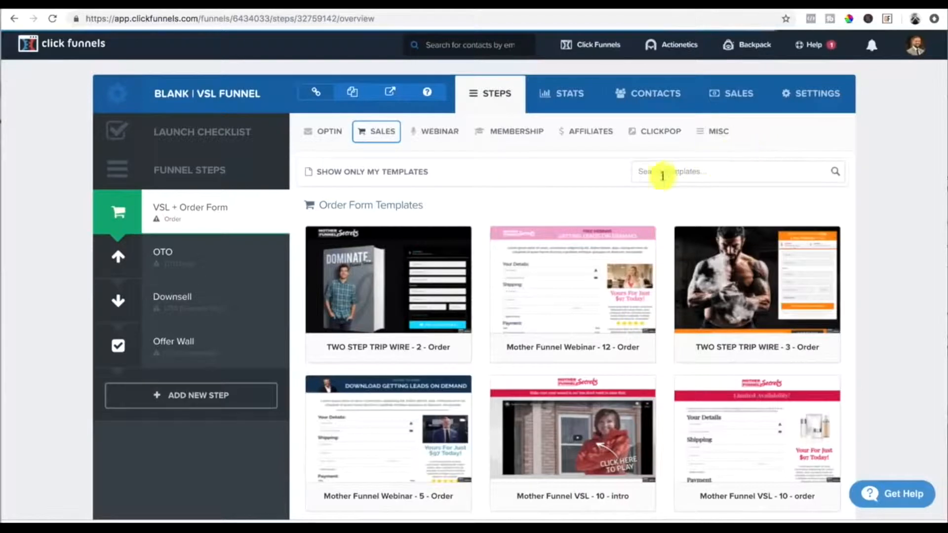
Step: Open the funnel settings and set the group tag to the account owner's name
{"action": "left_click", "coordinate": [820, 96]}
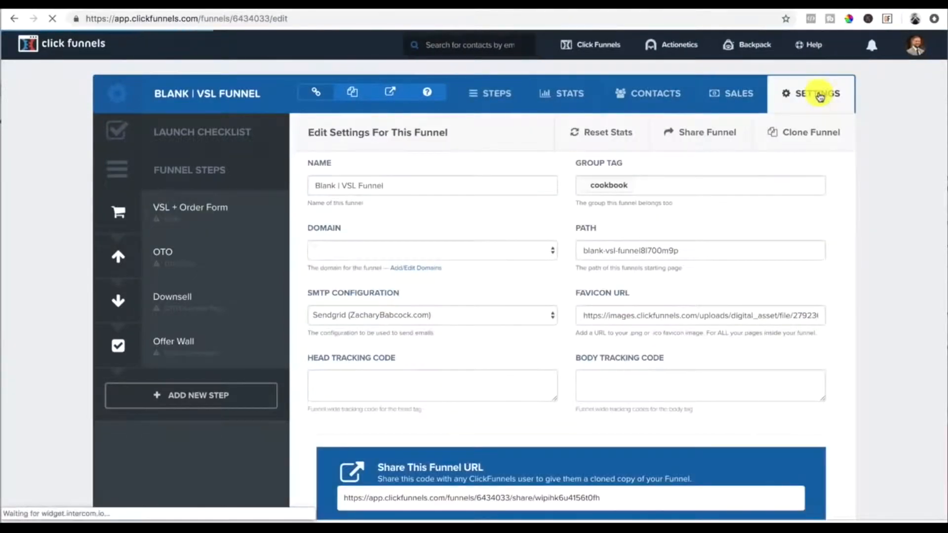
{"action": "left_click_drag", "start_coordinate": [391, 185], "coordinate": [338, 188]}
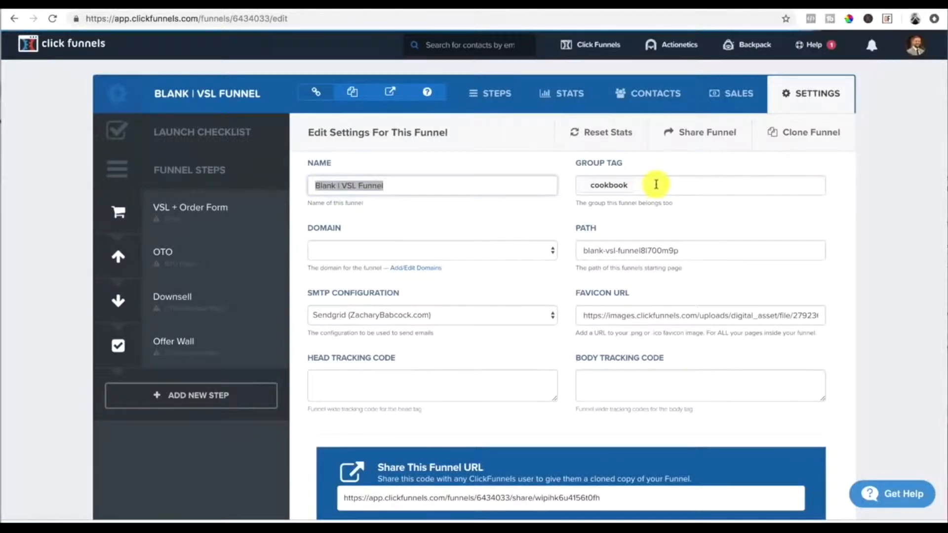
{"action": "left_click", "coordinate": [656, 184]}
{"action": "key", "text": "BackSpace"}
{"action": "type", "text": "zachary babcock"}
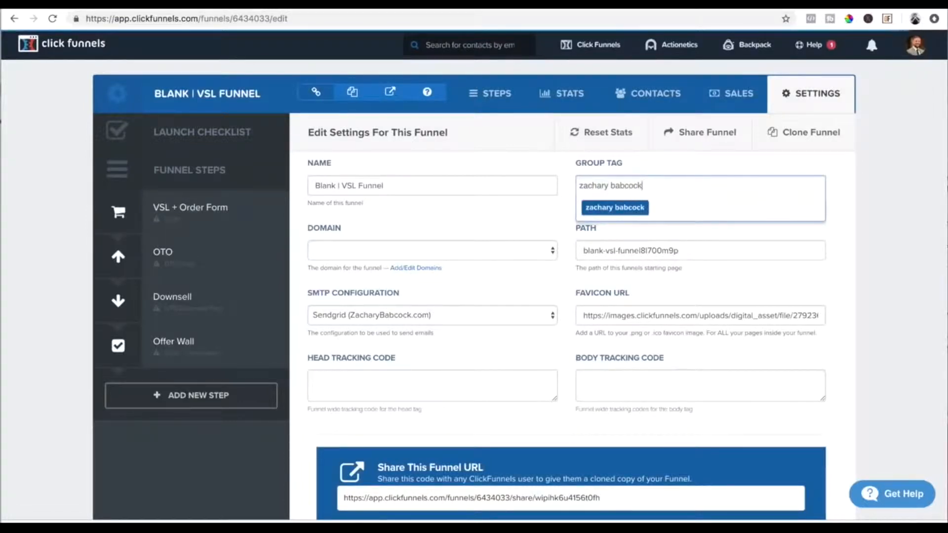
{"action": "left_click", "coordinate": [634, 210]}
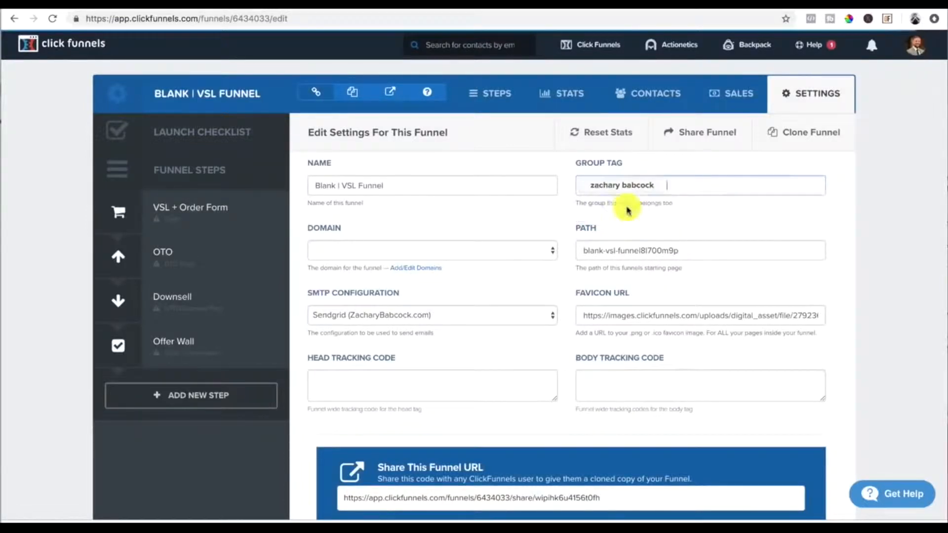
Step: Set the funnel domain to the owner's personal website and replace the path with program
{"action": "left_click", "coordinate": [460, 250]}
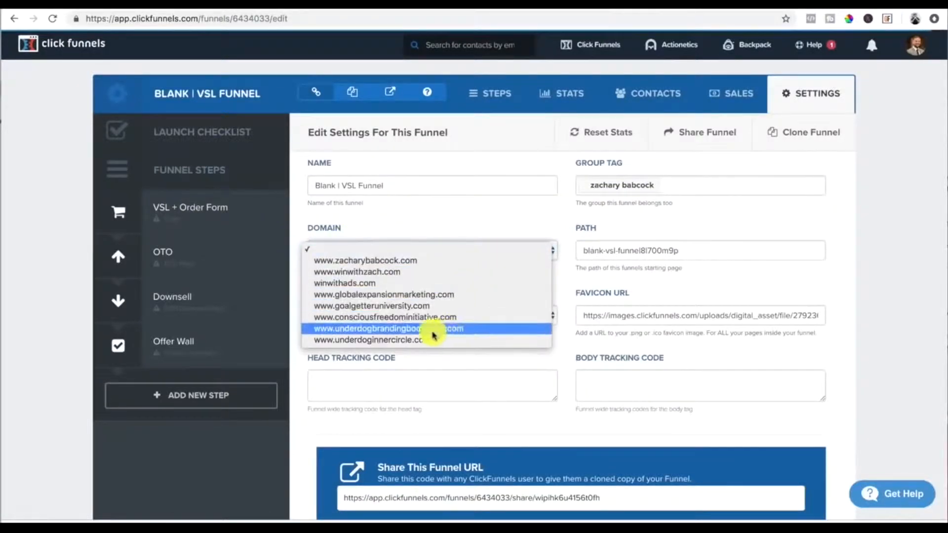
{"action": "left_click", "coordinate": [398, 262]}
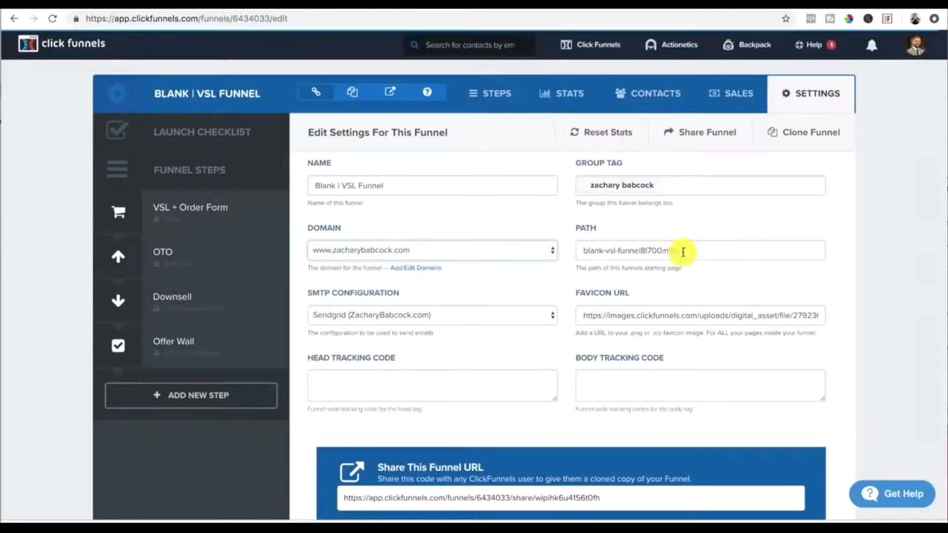
{"action": "left_click_drag", "start_coordinate": [683, 252], "coordinate": [563, 256]}
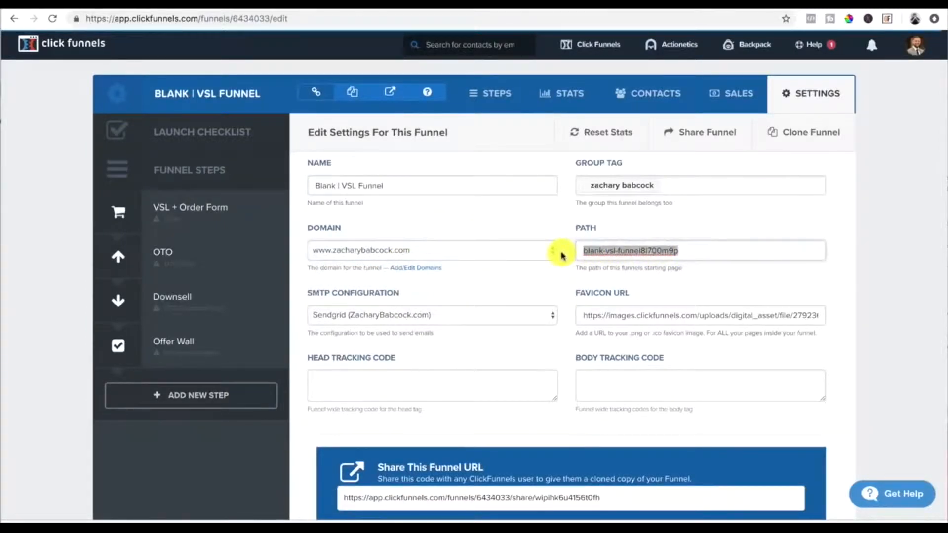
{"action": "key", "text": "BackSpace"}
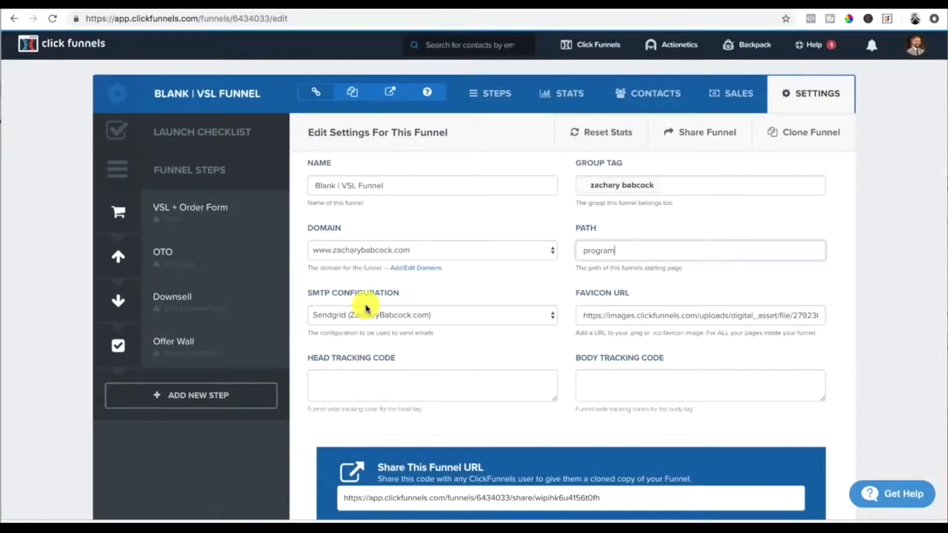
Step: Review the remaining funnel settings and save and update them
{"action": "scroll", "coordinate": [365, 306], "scroll_direction": "down", "scroll_amount": 2}
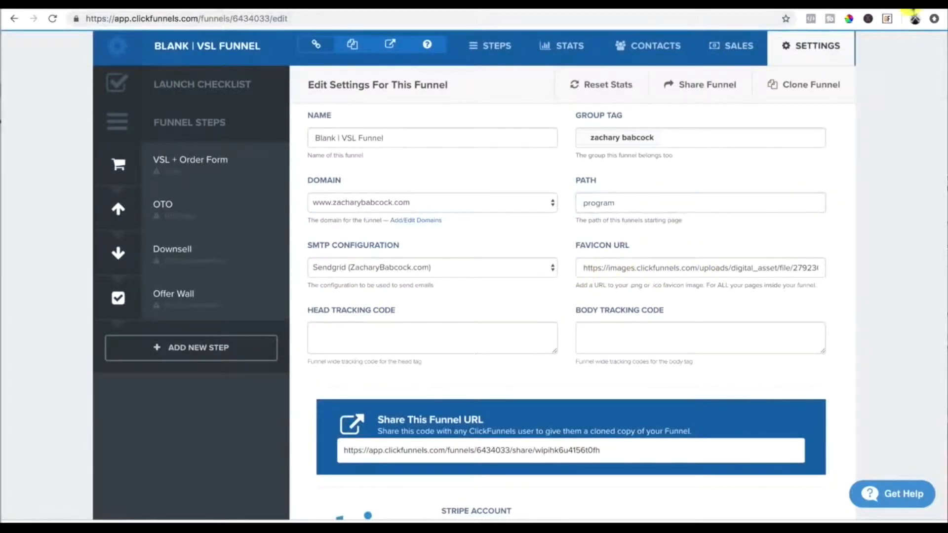
{"action": "mouse_move", "coordinate": [534, 29]}
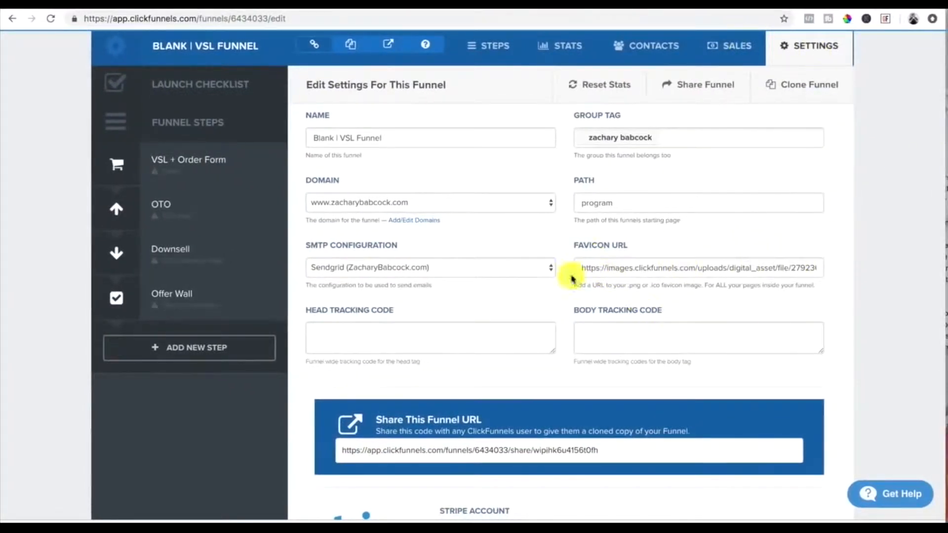
{"action": "left_click", "coordinate": [325, 335]}
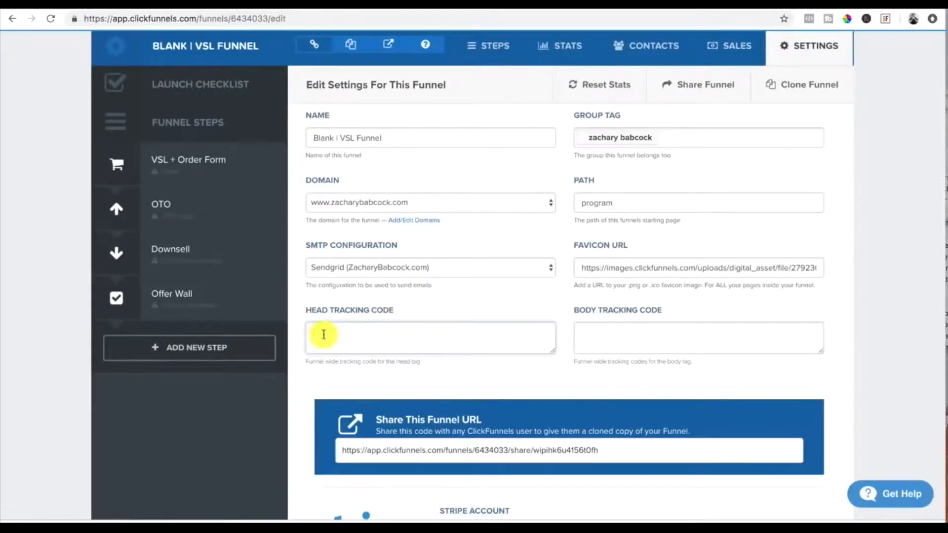
{"action": "scroll", "coordinate": [323, 335], "scroll_direction": "down", "scroll_amount": 2}
{"action": "scroll", "coordinate": [323, 334], "scroll_direction": "down", "scroll_amount": 4}
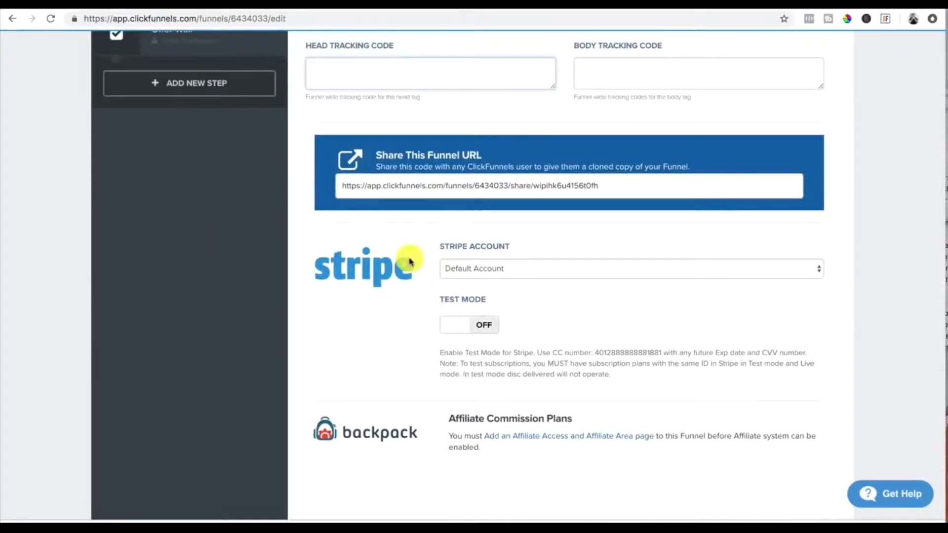
{"action": "scroll", "coordinate": [412, 261], "scroll_direction": "down", "scroll_amount": 2}
{"action": "scroll", "coordinate": [411, 260], "scroll_direction": "up", "scroll_amount": 5}
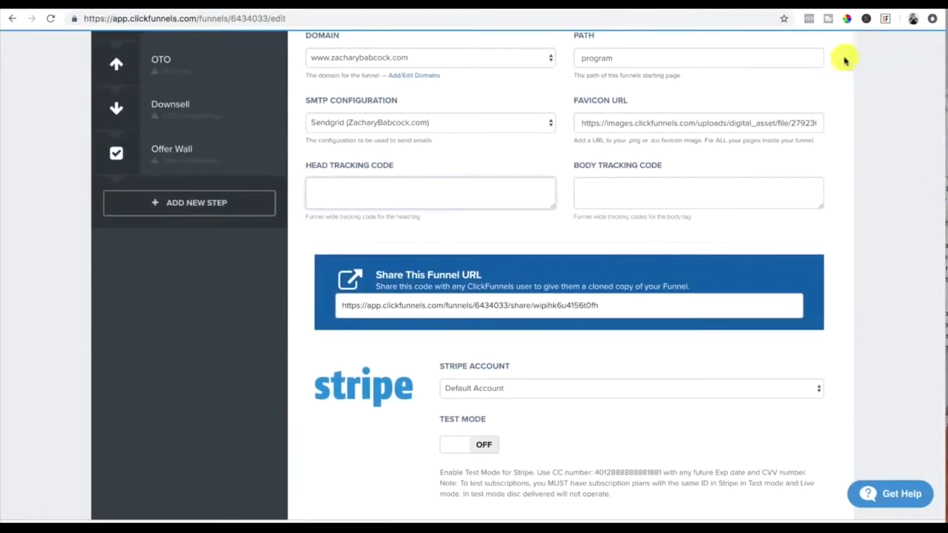
{"action": "scroll", "coordinate": [662, 274], "scroll_direction": "down", "scroll_amount": 8}
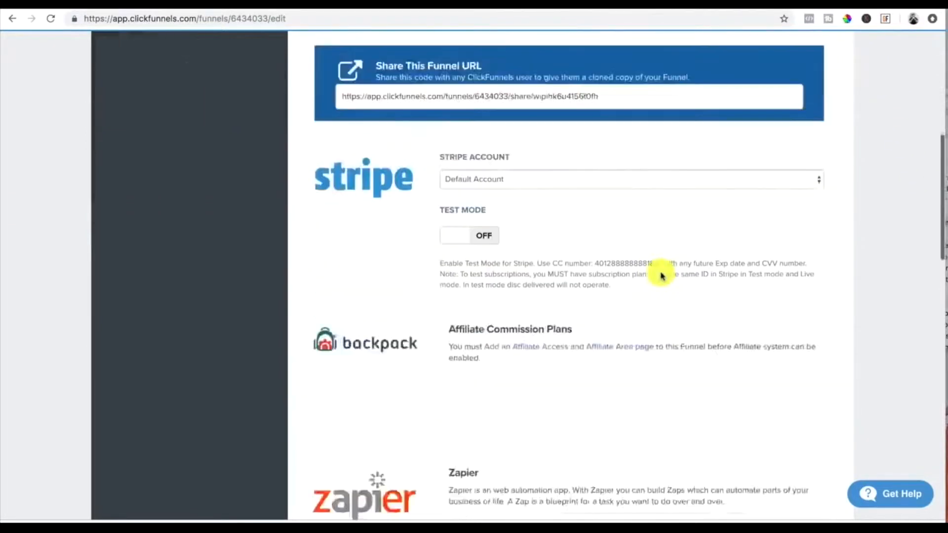
{"action": "scroll", "coordinate": [663, 275], "scroll_direction": "up", "scroll_amount": 12}
{"action": "scroll", "coordinate": [662, 274], "scroll_direction": "down", "scroll_amount": 15}
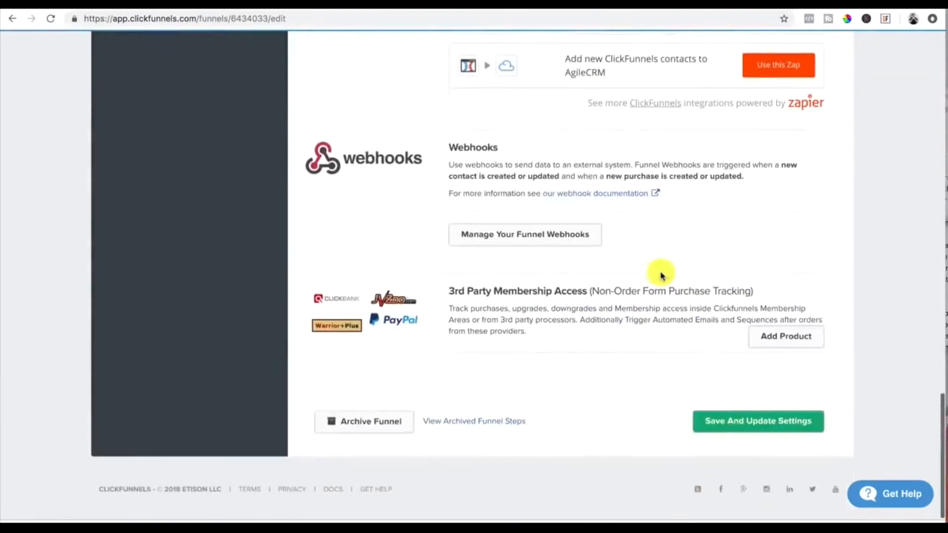
{"action": "left_click", "coordinate": [747, 421]}
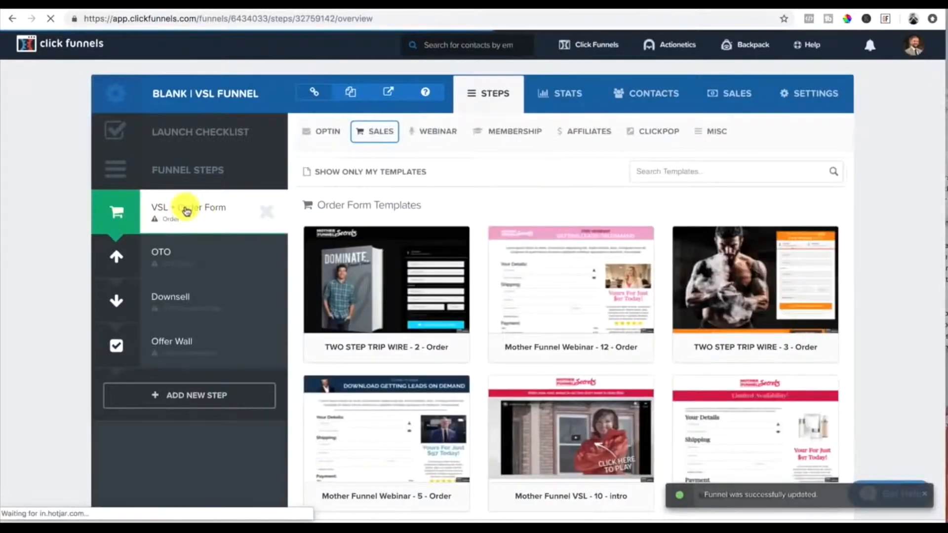
Step: Browse the order form templates and select one for the VSL + Order Form step
{"action": "mouse_move", "coordinate": [511, 303]}
{"action": "scroll", "coordinate": [511, 303], "scroll_direction": "down", "scroll_amount": 20}
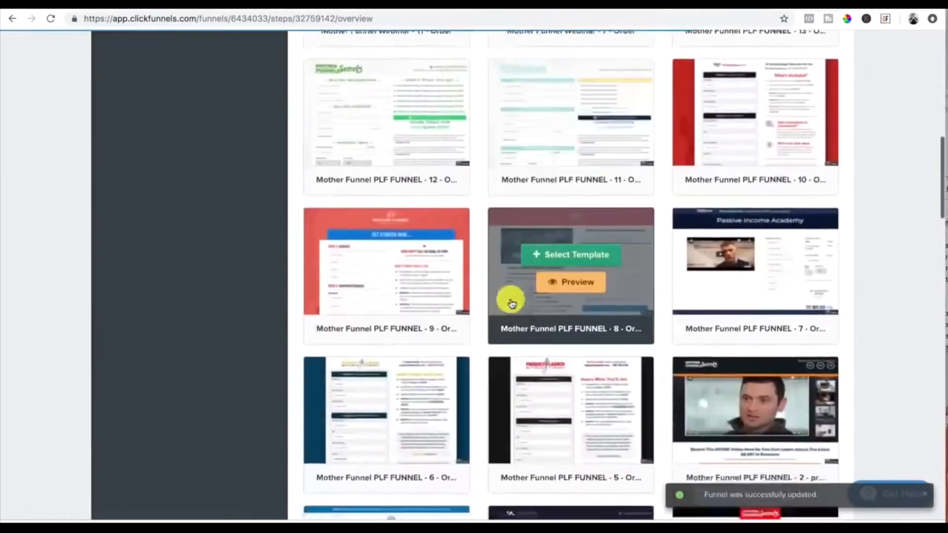
{"action": "scroll", "coordinate": [512, 303], "scroll_direction": "up", "scroll_amount": 20}
{"action": "scroll", "coordinate": [710, 270], "scroll_direction": "down", "scroll_amount": 5}
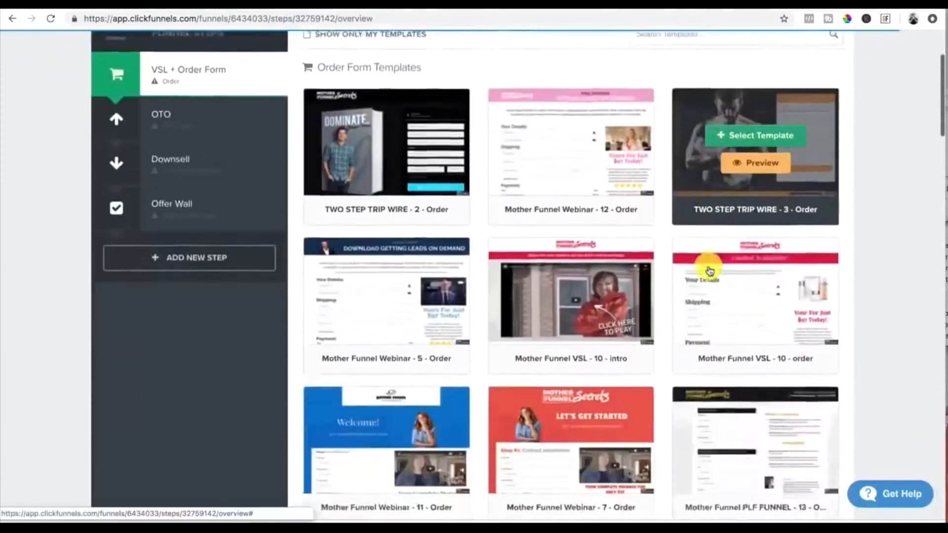
{"action": "scroll", "coordinate": [709, 270], "scroll_direction": "up", "scroll_amount": 10}
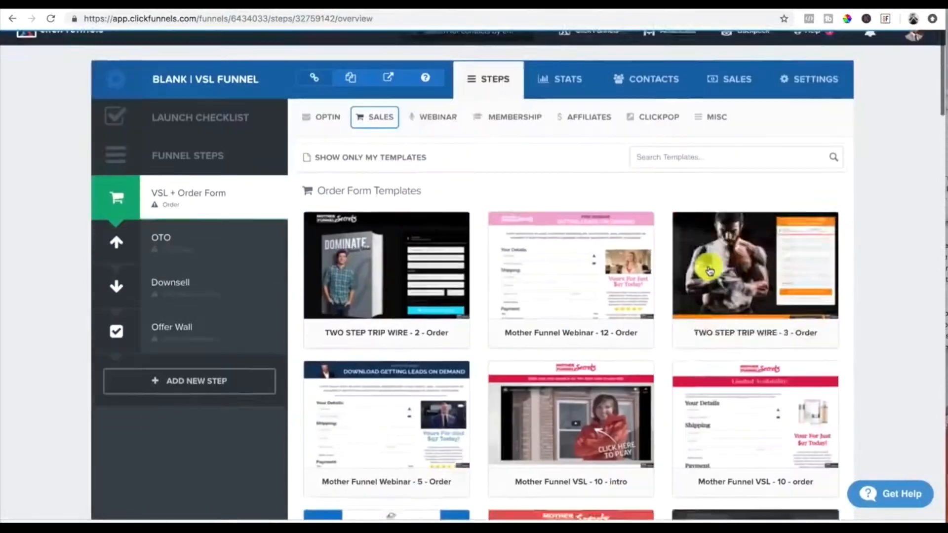
{"action": "scroll", "coordinate": [709, 270], "scroll_direction": "down", "scroll_amount": 15}
{"action": "scroll", "coordinate": [710, 269], "scroll_direction": "down", "scroll_amount": 6}
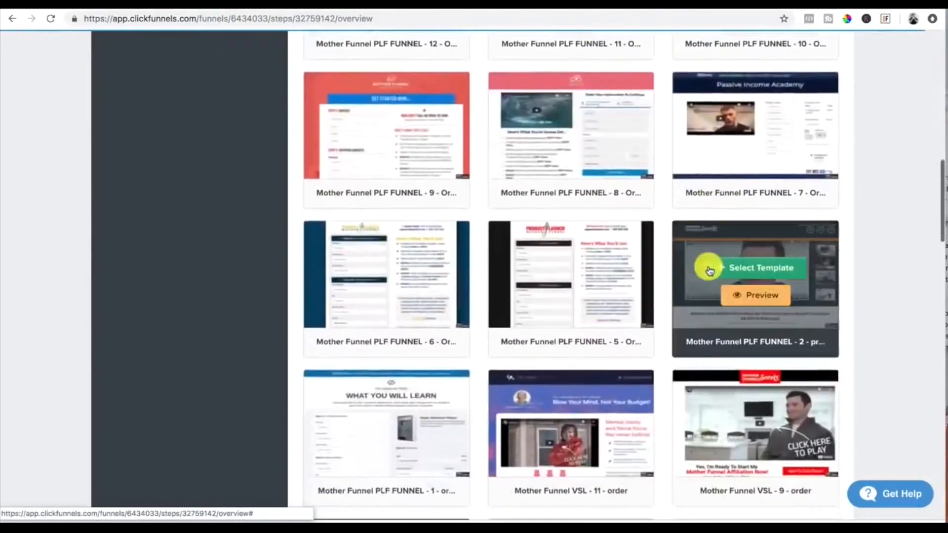
{"action": "scroll", "coordinate": [710, 270], "scroll_direction": "down", "scroll_amount": 1}
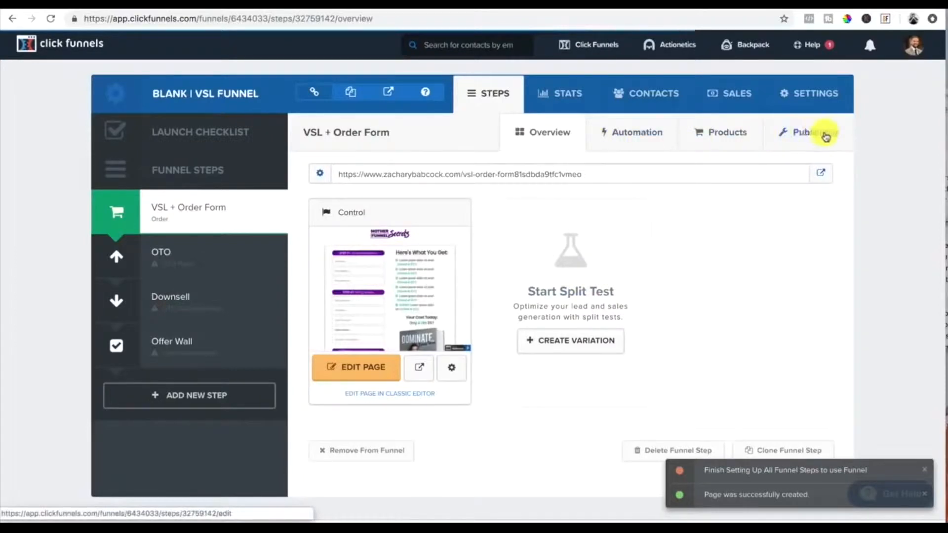
Step: Set the VSL + Order Form step's publishing path to testing1 and update the funnel step
{"action": "left_click", "coordinate": [812, 137]}
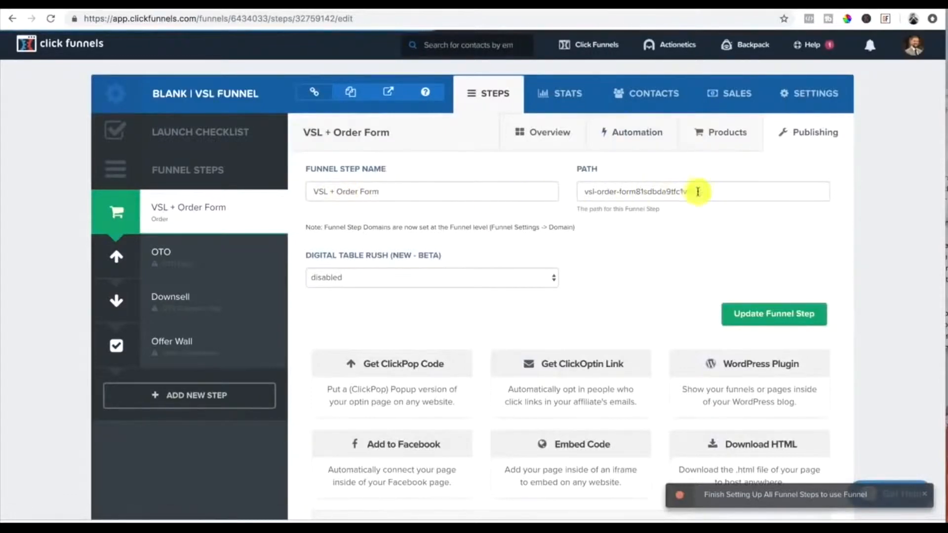
{"action": "left_click_drag", "start_coordinate": [729, 192], "coordinate": [570, 193]}
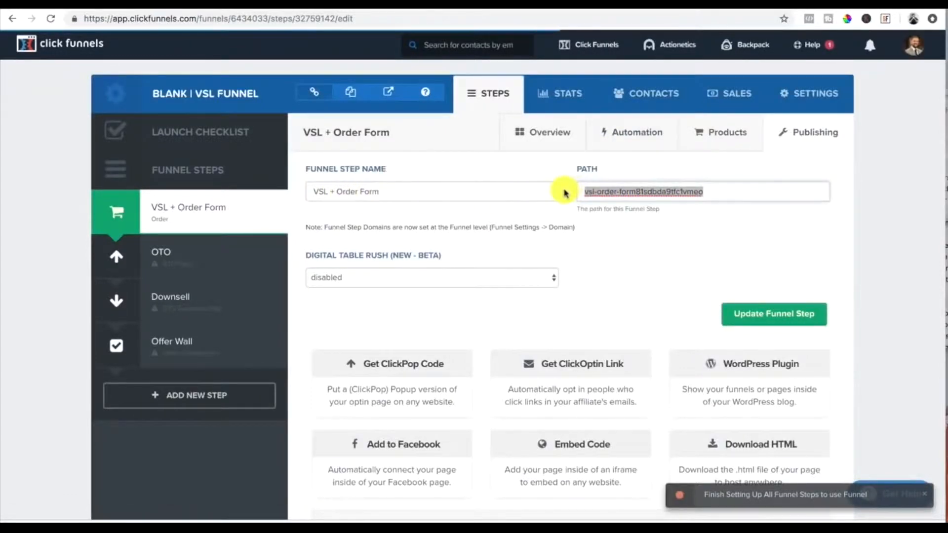
{"action": "key", "text": "BackSpace"}
{"action": "type", "text": "testing1"}
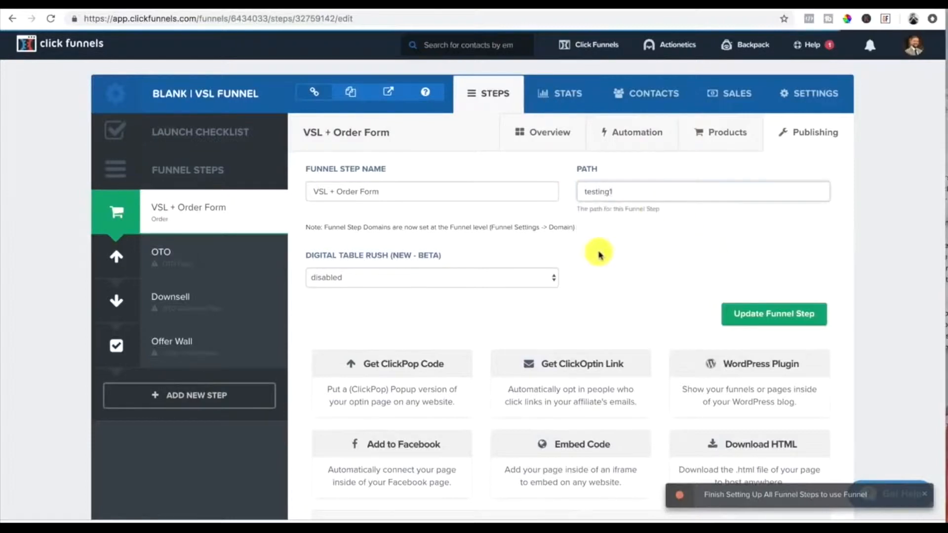
{"action": "scroll", "coordinate": [599, 253], "scroll_direction": "down", "scroll_amount": 2}
{"action": "scroll", "coordinate": [599, 254], "scroll_direction": "up", "scroll_amount": 2}
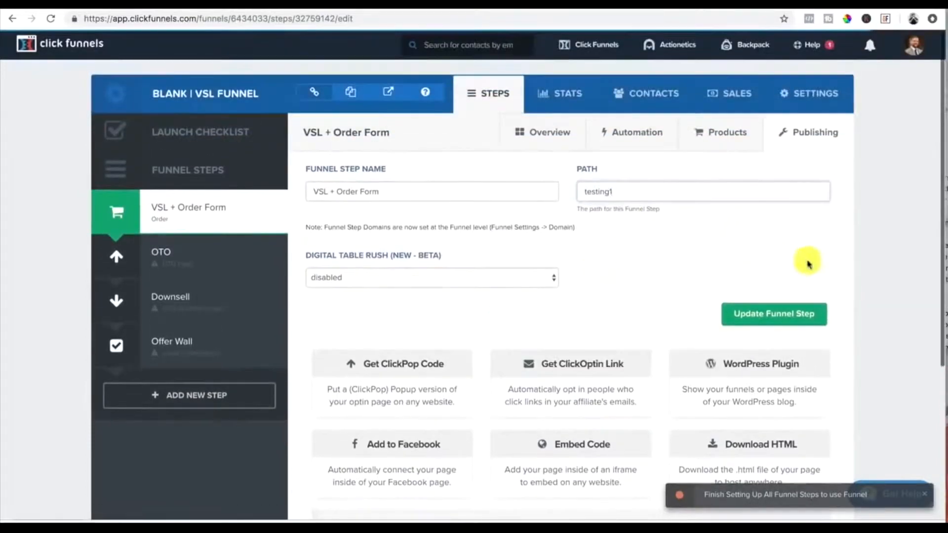
{"action": "scroll", "coordinate": [682, 262], "scroll_direction": "down", "scroll_amount": 4}
{"action": "scroll", "coordinate": [681, 262], "scroll_direction": "up", "scroll_amount": 4}
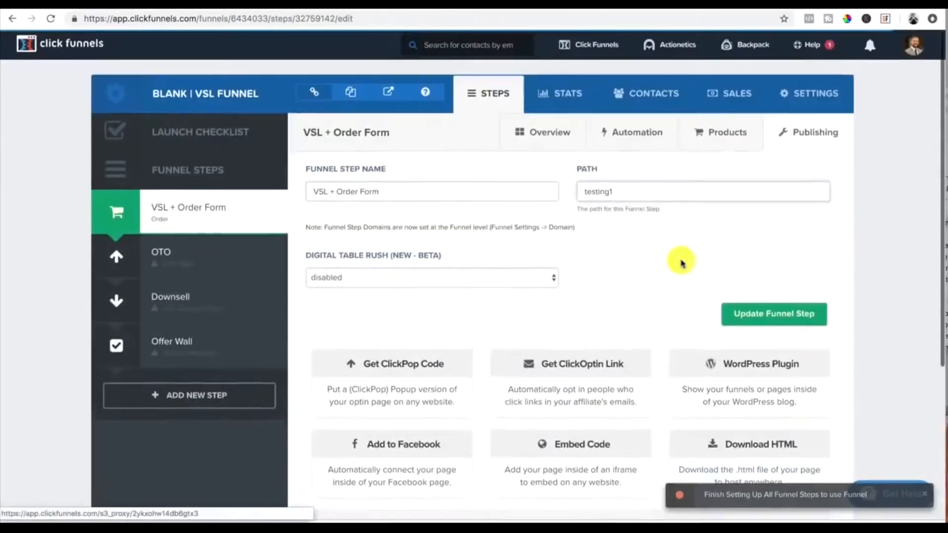
{"action": "left_click", "coordinate": [768, 315]}
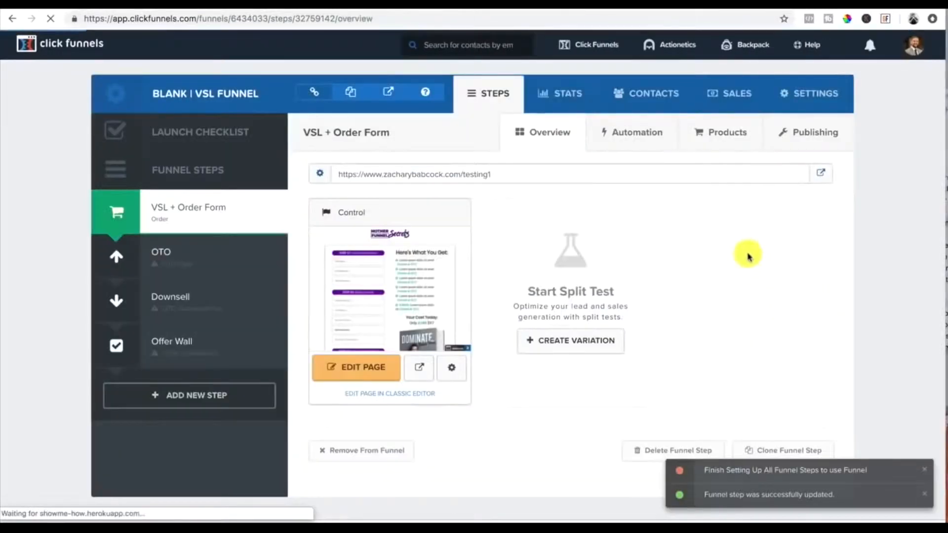
Step: Add a new product to the VSL + Order Form step named Bootcamp (Limited Black Friday Discount)
{"action": "left_click", "coordinate": [722, 133]}
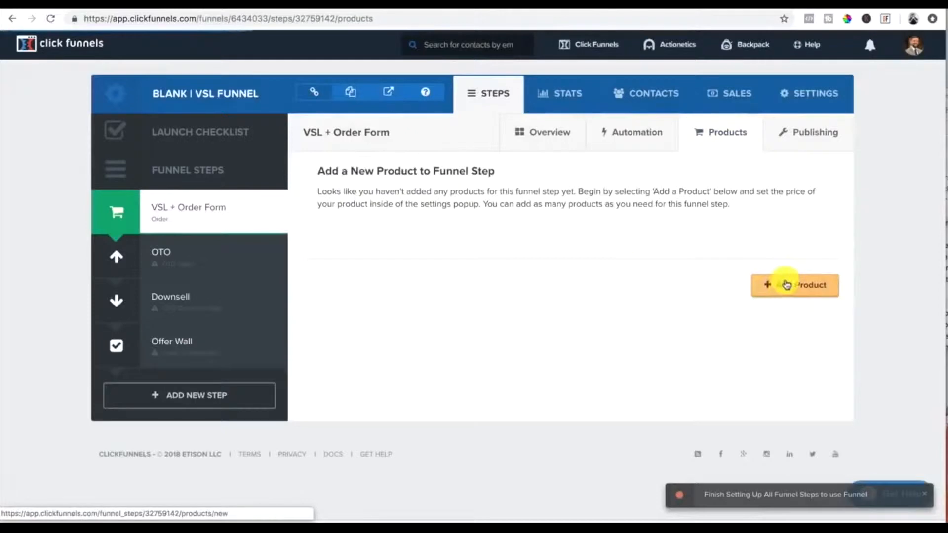
{"action": "left_click", "coordinate": [800, 285]}
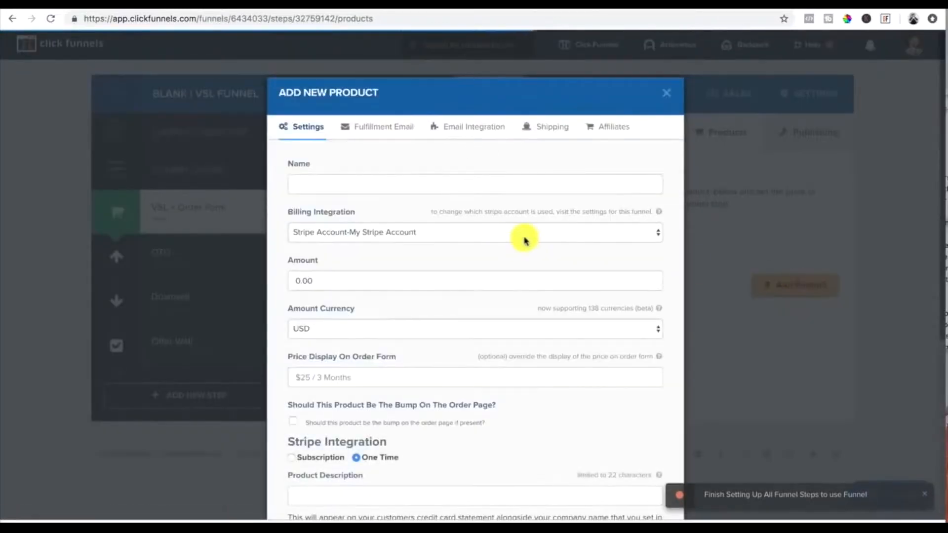
{"action": "left_click", "coordinate": [317, 187]}
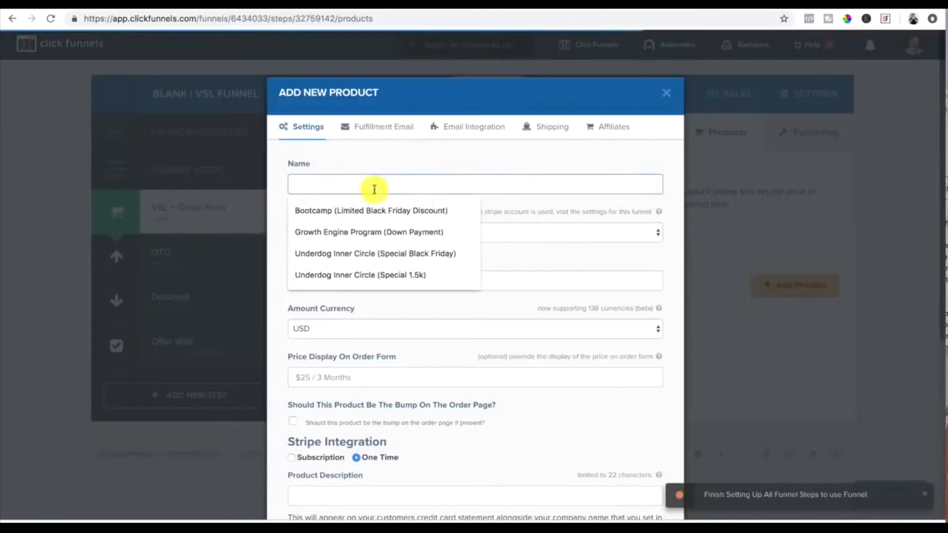
{"action": "left_click", "coordinate": [348, 208]}
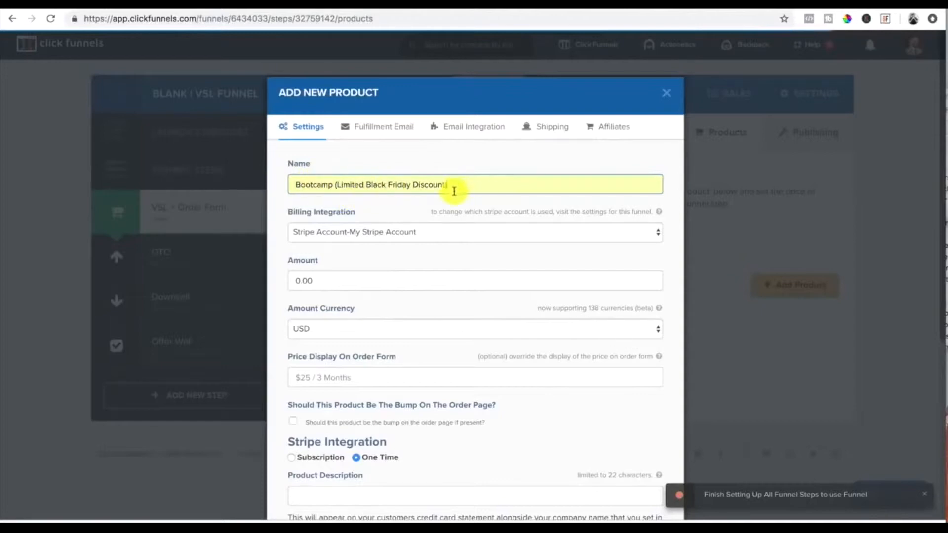
Step: Set the product amount to 197.00 with USD as the currency
{"action": "scroll", "coordinate": [454, 192], "scroll_direction": "down", "scroll_amount": 1}
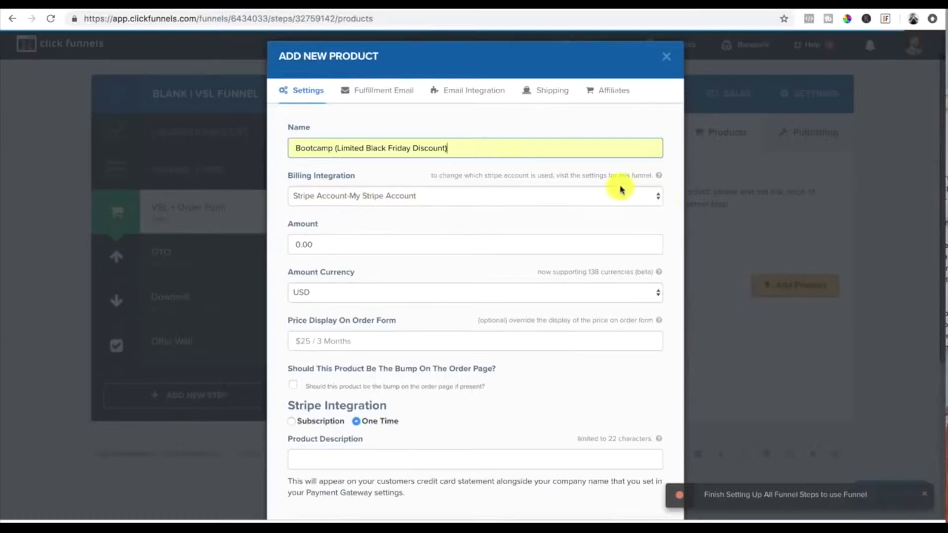
{"action": "left_click", "coordinate": [319, 244]}
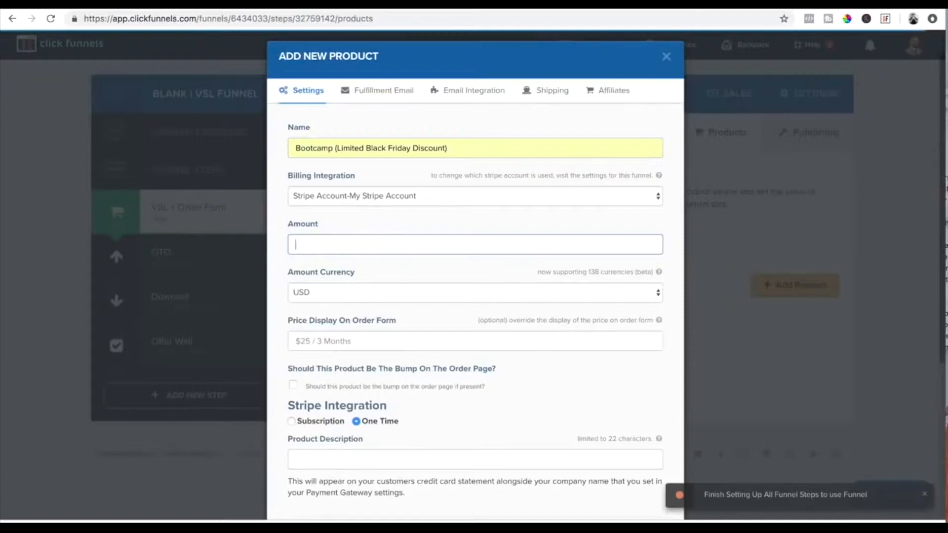
{"action": "type", "text": "197"}
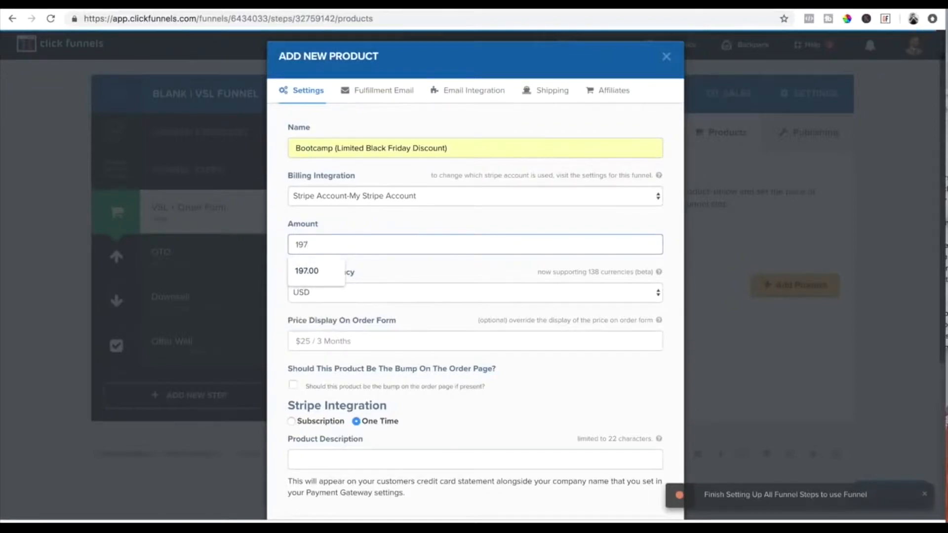
{"action": "left_click", "coordinate": [314, 270]}
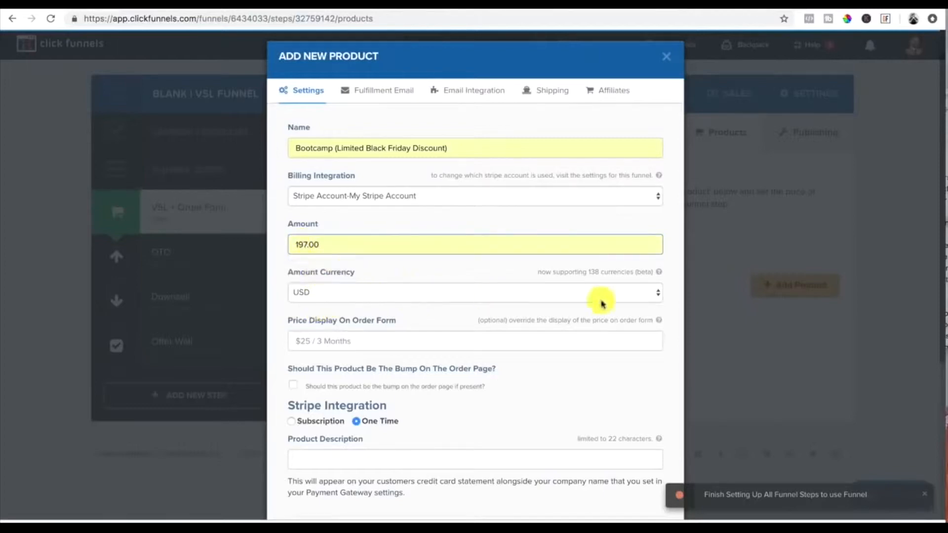
{"action": "left_click", "coordinate": [643, 296]}
{"action": "left_click", "coordinate": [299, 295]}
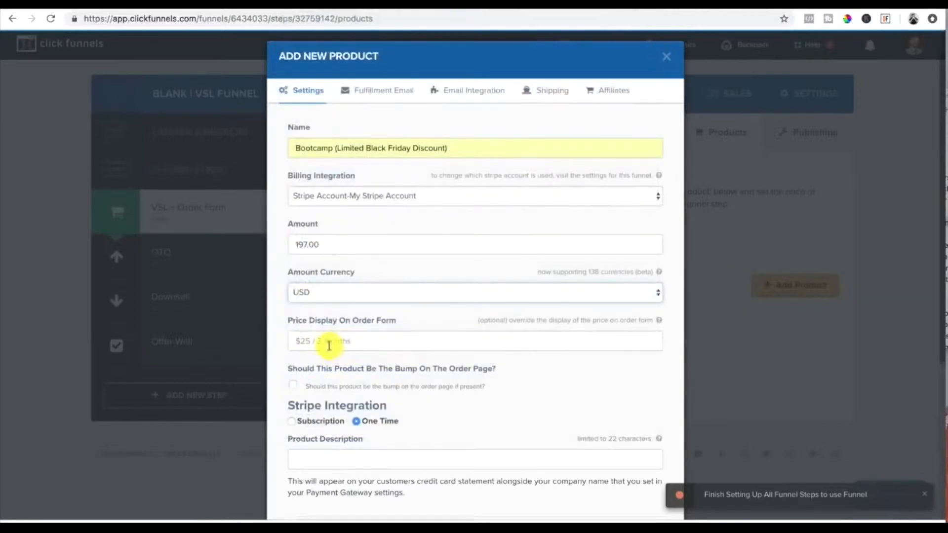
Step: Keep one-time Stripe billing and set the product description to Inner Circle (Promo)
{"action": "scroll", "coordinate": [331, 341], "scroll_direction": "down", "scroll_amount": 2}
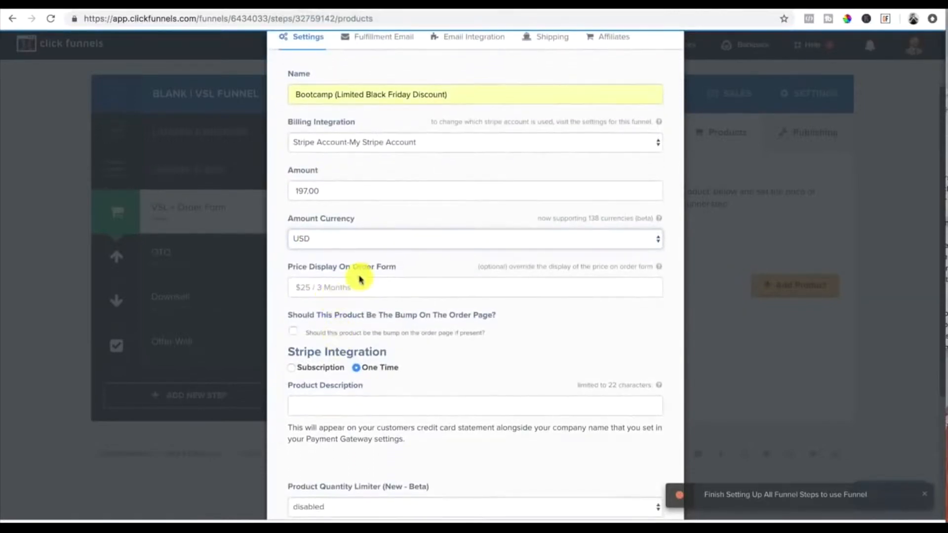
{"action": "scroll", "coordinate": [359, 279], "scroll_direction": "down", "scroll_amount": 1}
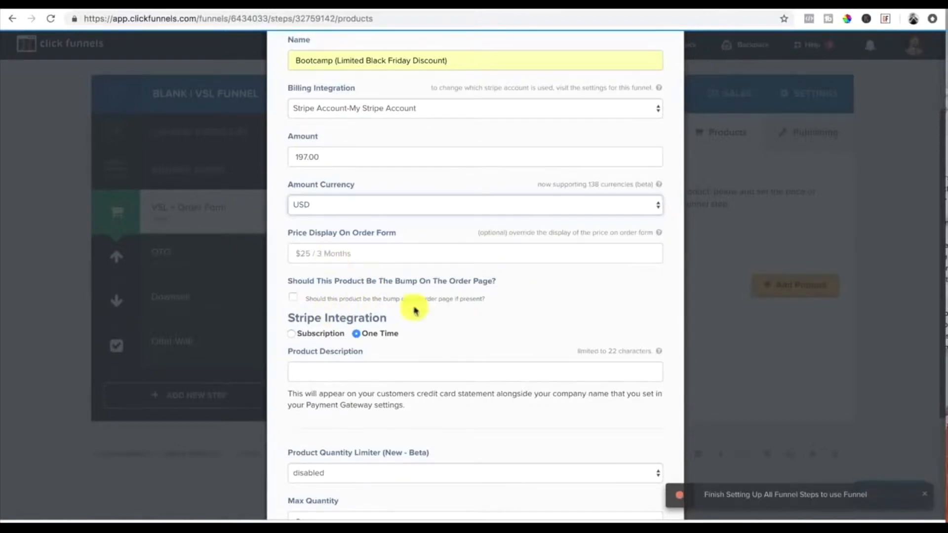
{"action": "scroll", "coordinate": [576, 303], "scroll_direction": "down", "scroll_amount": 2}
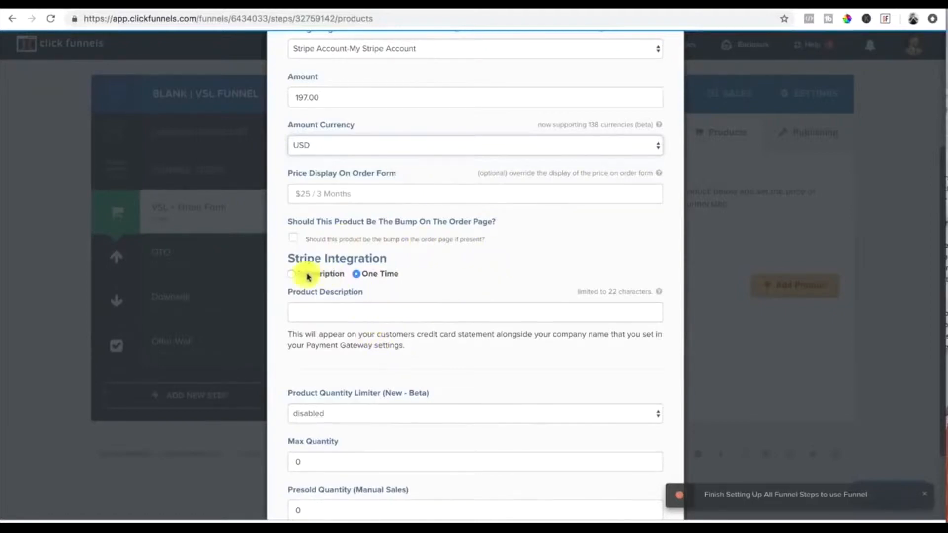
{"action": "left_click", "coordinate": [357, 275]}
{"action": "scroll", "coordinate": [356, 276], "scroll_direction": "down", "scroll_amount": 2}
{"action": "left_click", "coordinate": [333, 261]}
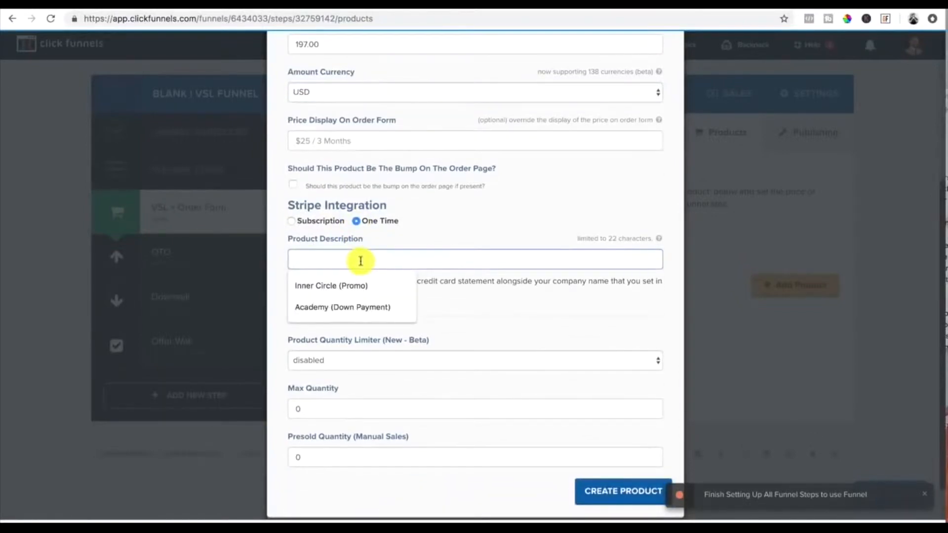
{"action": "left_click", "coordinate": [328, 289]}
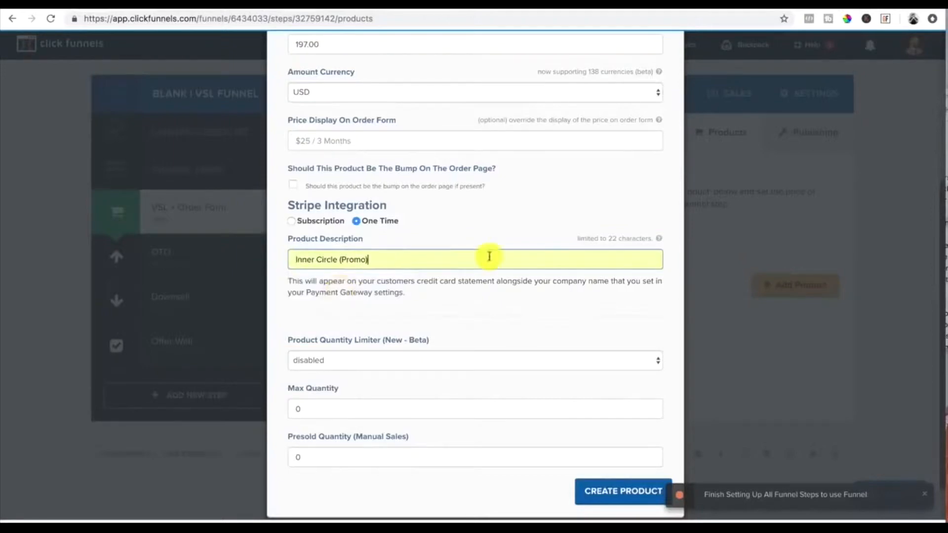
Step: Clear the default subject and HTML body of the product's fulfillment email
{"action": "scroll", "coordinate": [467, 252], "scroll_direction": "down", "scroll_amount": 2}
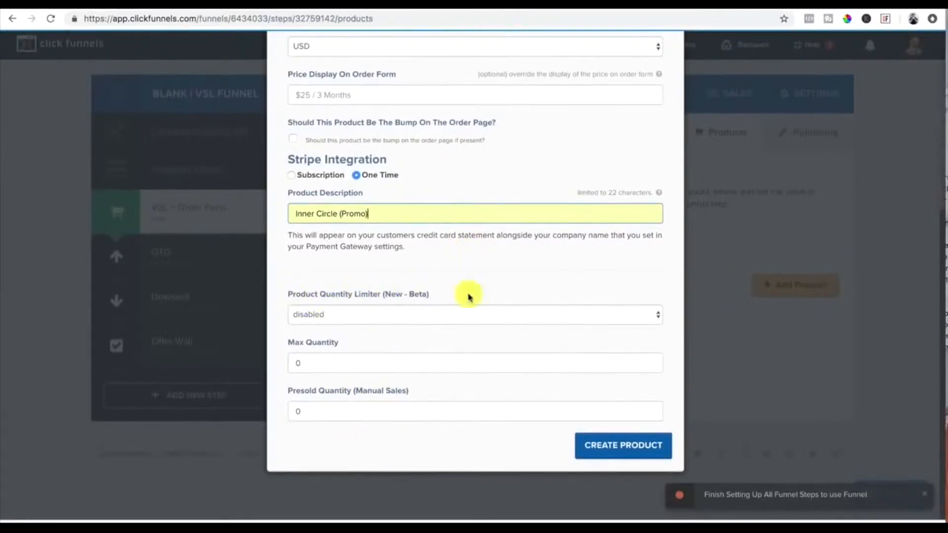
{"action": "scroll", "coordinate": [517, 375], "scroll_direction": "up", "scroll_amount": 10}
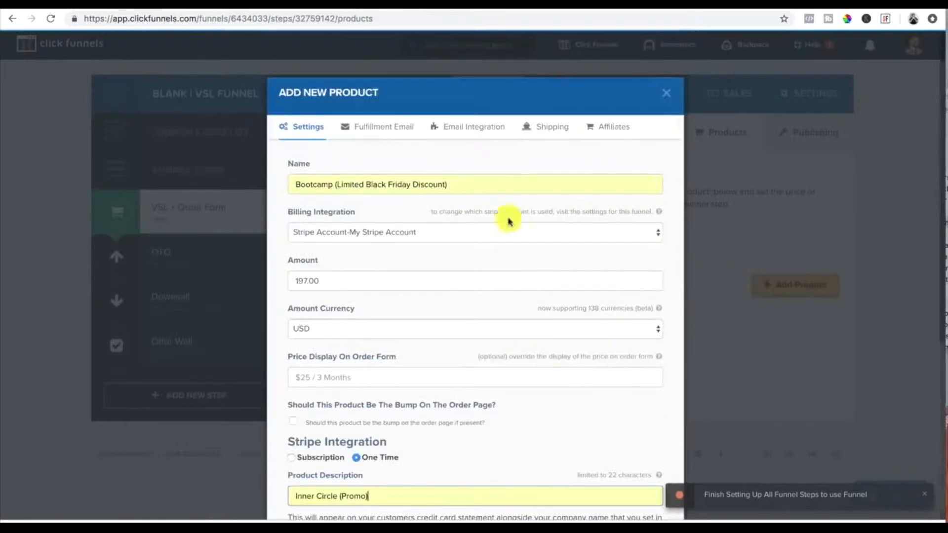
{"action": "scroll", "coordinate": [434, 212], "scroll_direction": "down", "scroll_amount": 6}
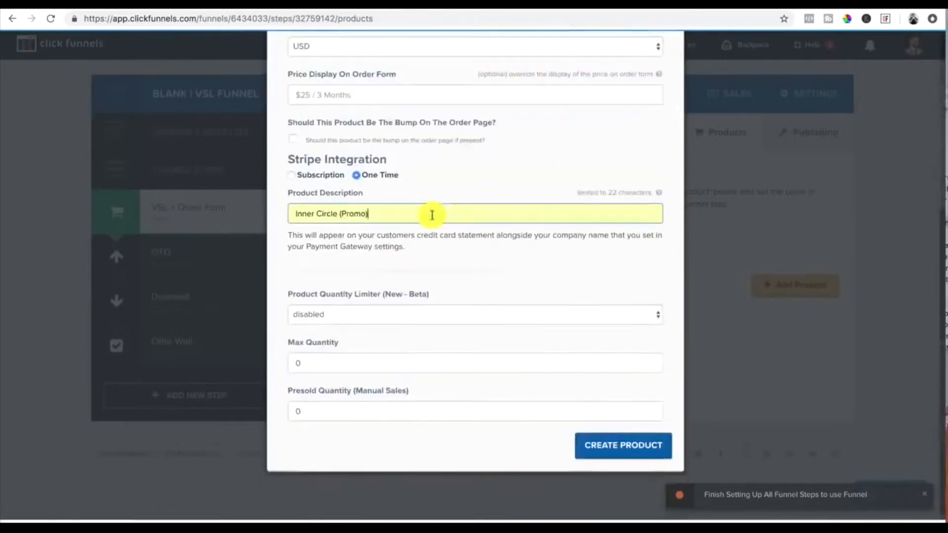
{"action": "scroll", "coordinate": [275, 64], "scroll_direction": "up", "scroll_amount": 6}
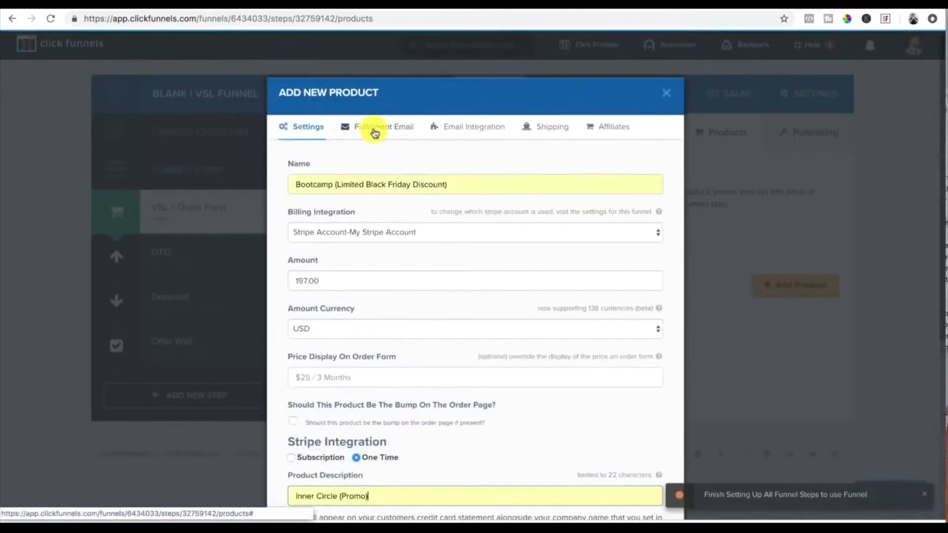
{"action": "left_click", "coordinate": [375, 131]}
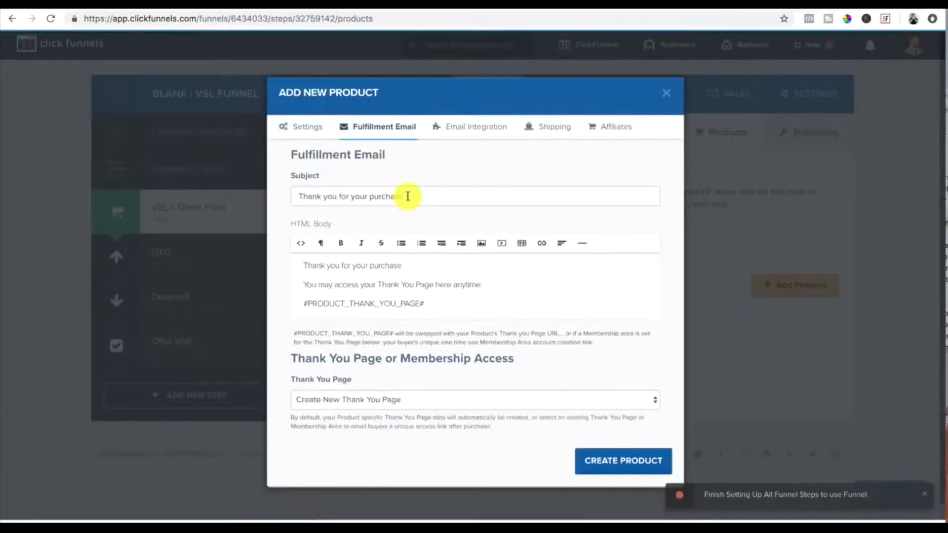
{"action": "left_click", "coordinate": [408, 196]}
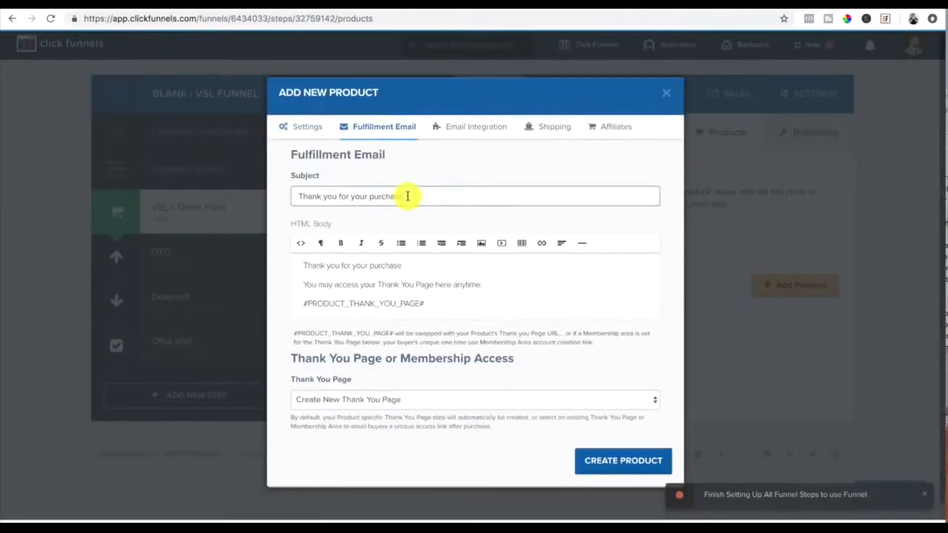
{"action": "left_click_drag", "start_coordinate": [408, 196], "coordinate": [263, 194]}
{"action": "left_click_drag", "start_coordinate": [403, 196], "coordinate": [345, 199]}
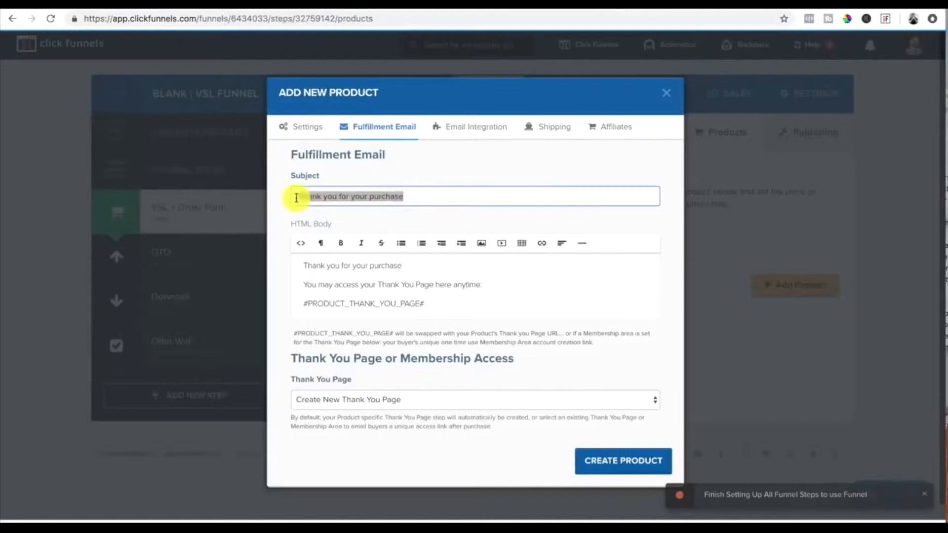
{"action": "left_click", "coordinate": [407, 197]}
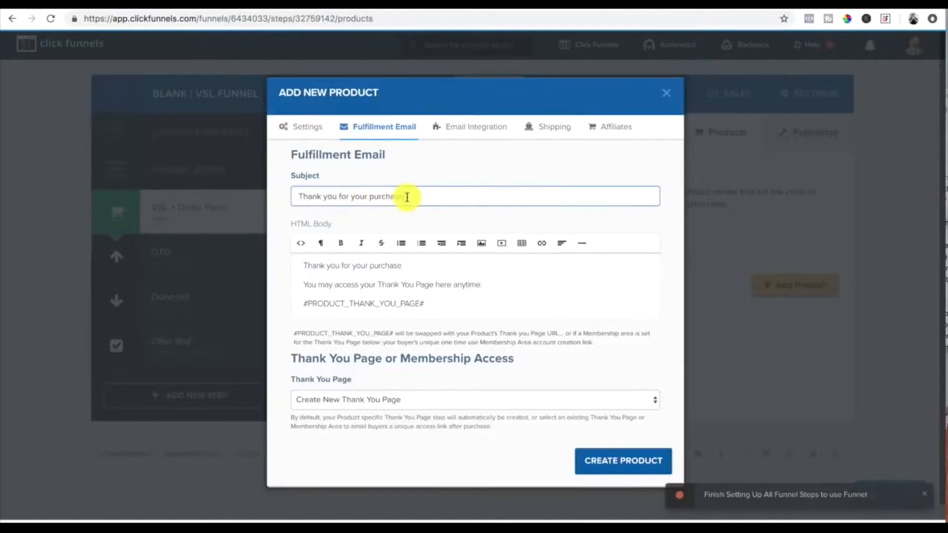
{"action": "left_click_drag", "start_coordinate": [370, 196], "coordinate": [275, 198]}
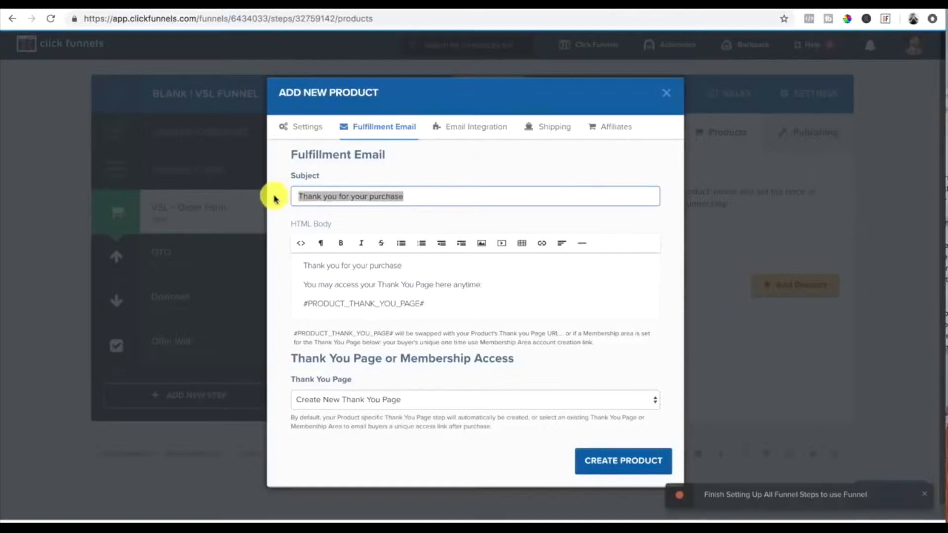
{"action": "key", "text": "BackSpace"}
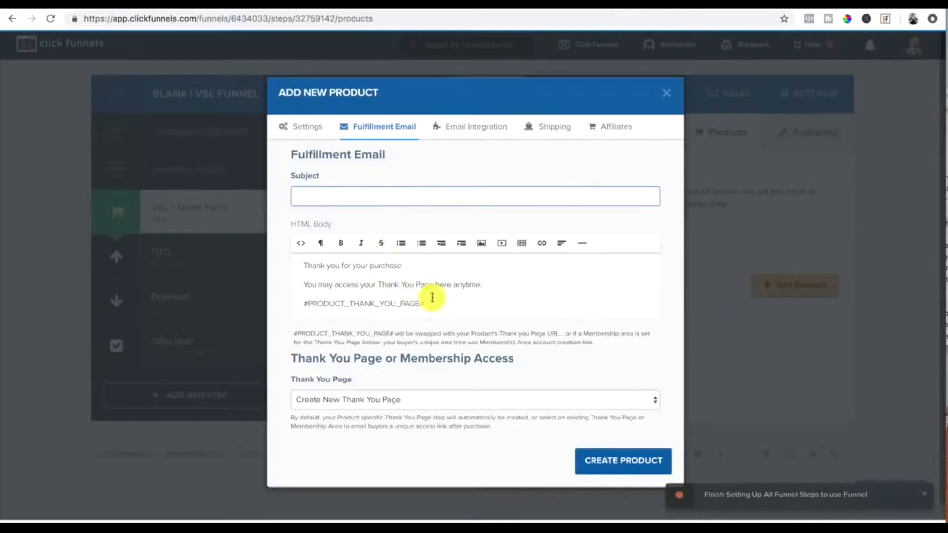
{"action": "left_click", "coordinate": [447, 306]}
{"action": "left_click_drag", "start_coordinate": [444, 308], "coordinate": [342, 282]}
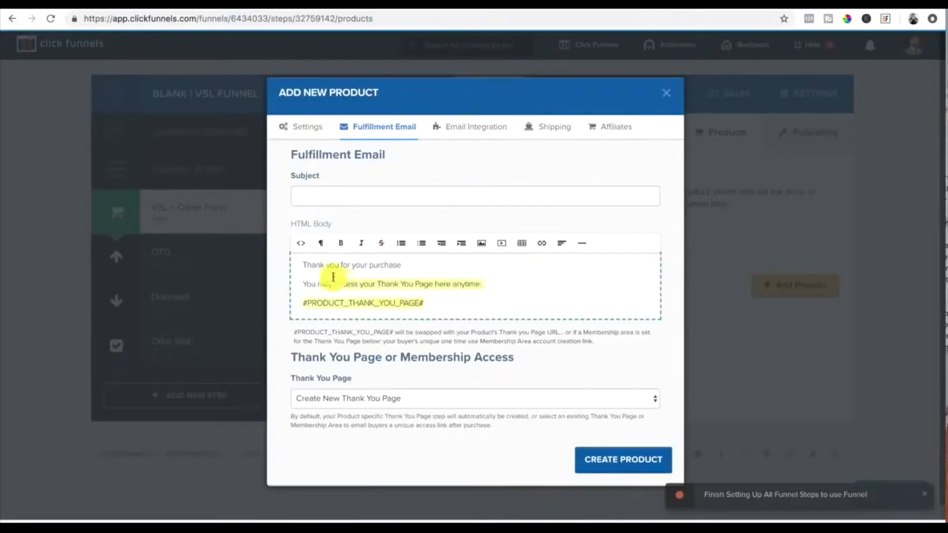
{"action": "key", "text": "BackSpace"}
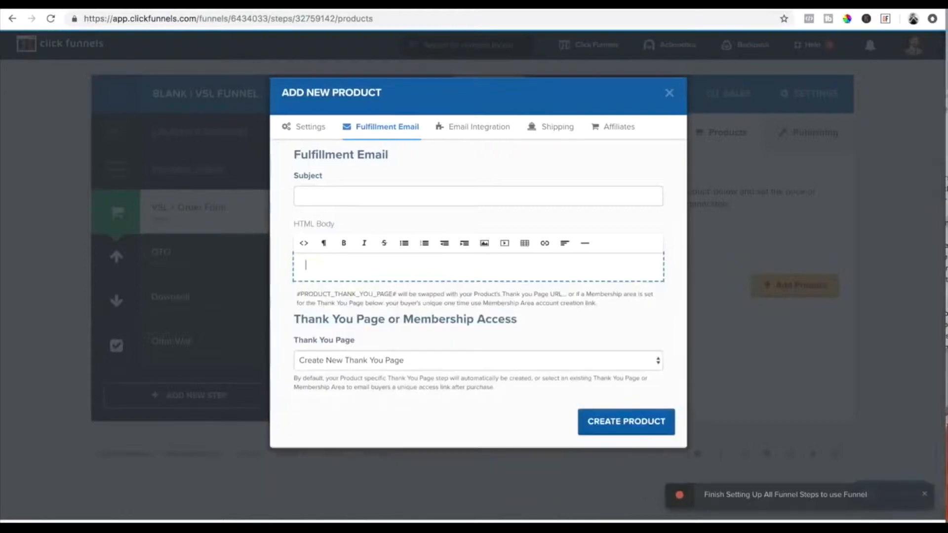
Step: Return to the product settings and create the product
{"action": "left_click", "coordinate": [308, 128]}
{"action": "scroll", "coordinate": [572, 330], "scroll_direction": "down", "scroll_amount": 5}
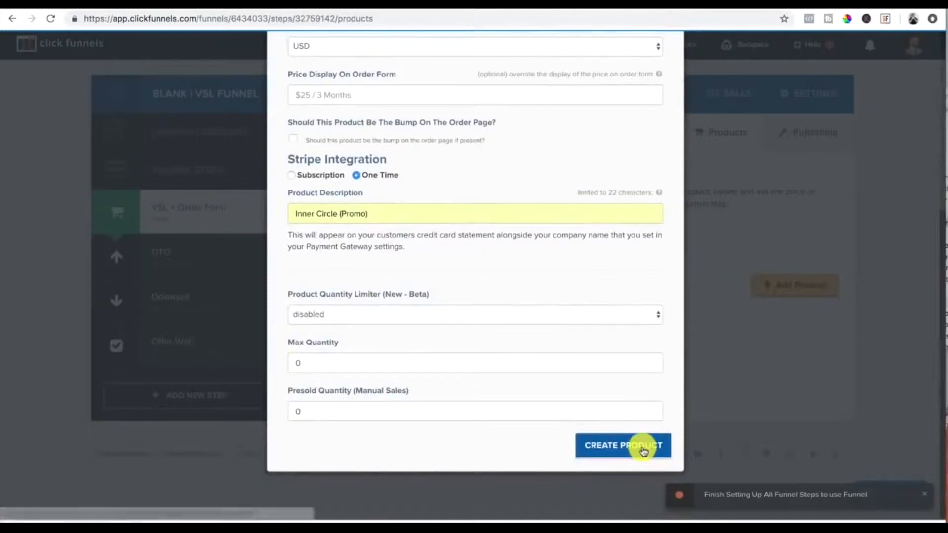
{"action": "left_click", "coordinate": [644, 450]}
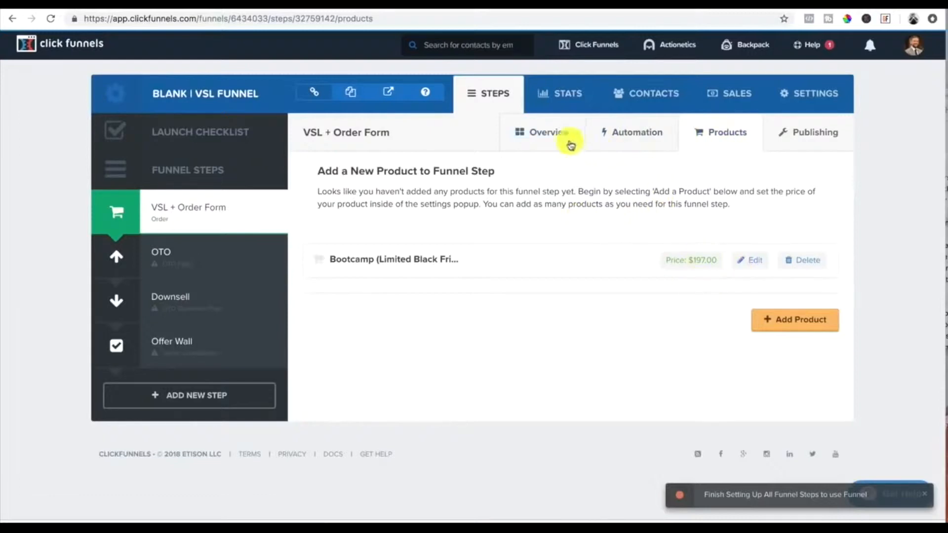
Step: Open the VSL + Order Form page in the editor and delete its top logo section
{"action": "left_click", "coordinate": [553, 136]}
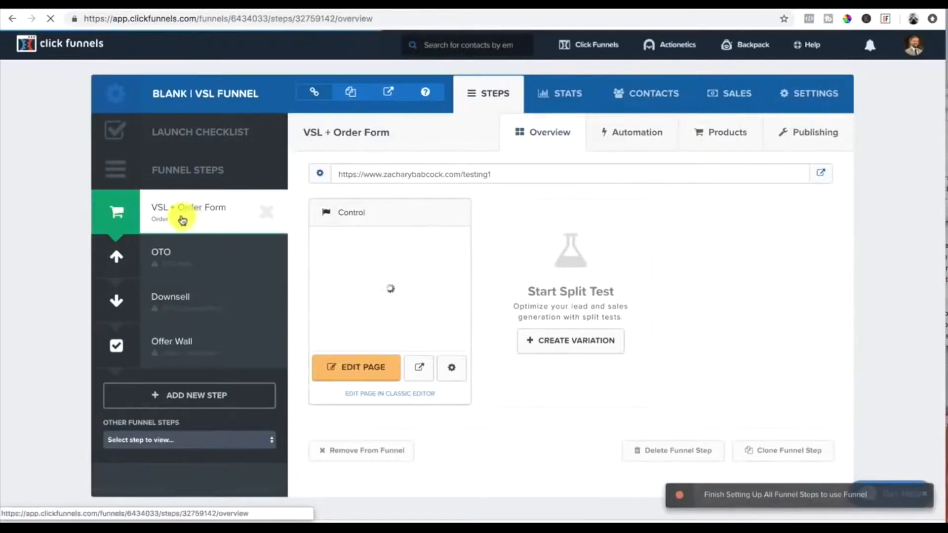
{"action": "left_click", "coordinate": [355, 376]}
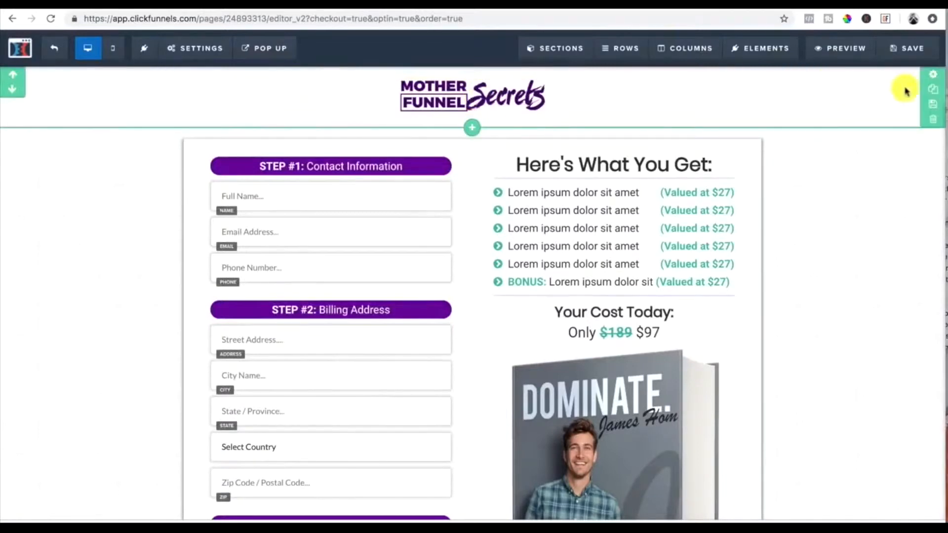
{"action": "left_click", "coordinate": [922, 119]}
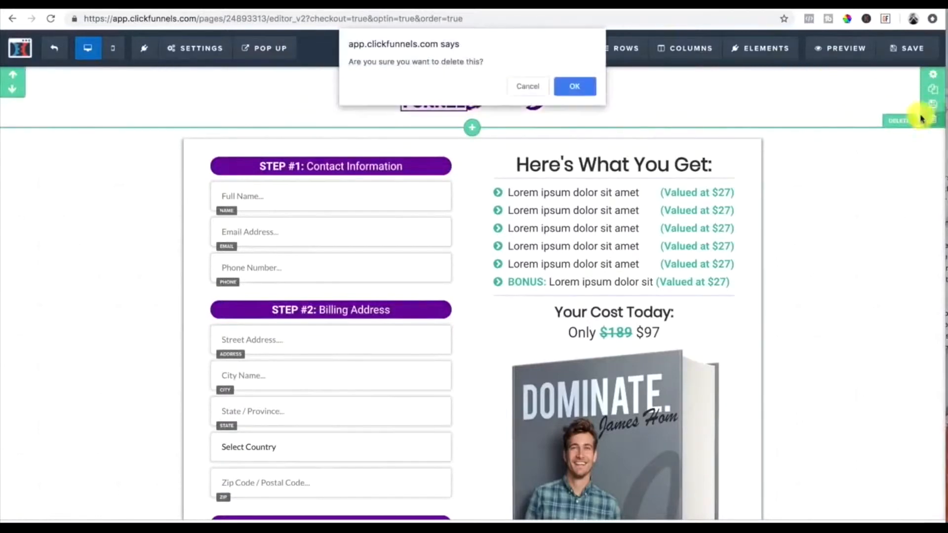
{"action": "left_click", "coordinate": [573, 86]}
Step: Delete the order form section and add a new full-width section to the empty page
{"action": "left_click", "coordinate": [929, 119]}
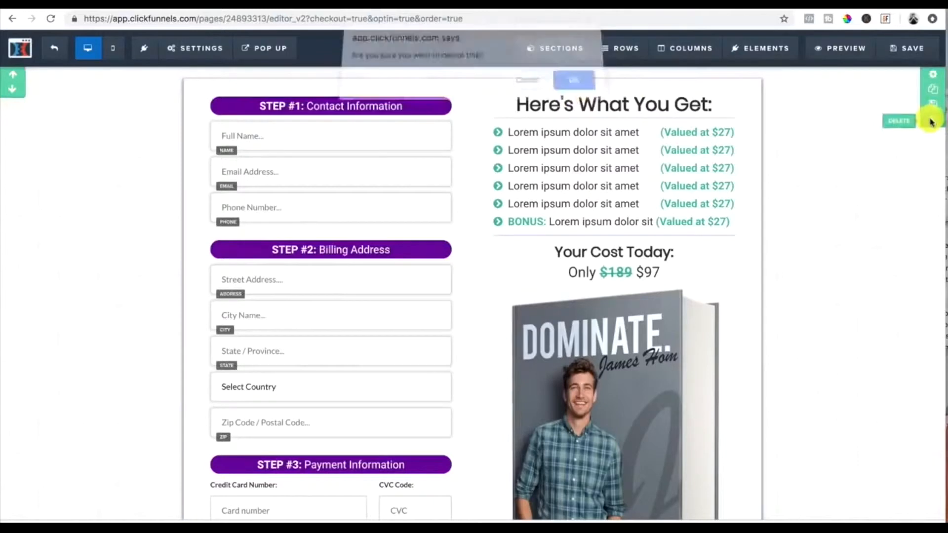
{"action": "left_click", "coordinate": [576, 87]}
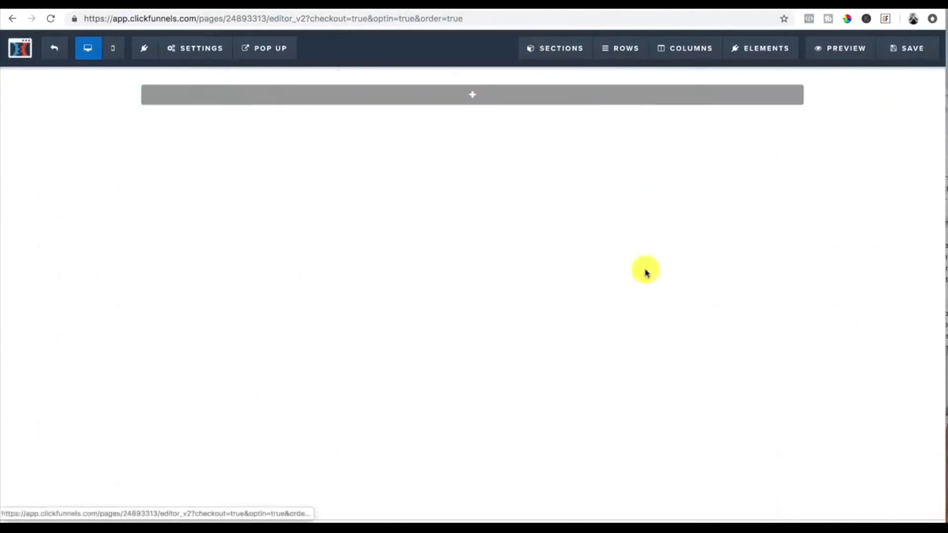
{"action": "left_click", "coordinate": [471, 95]}
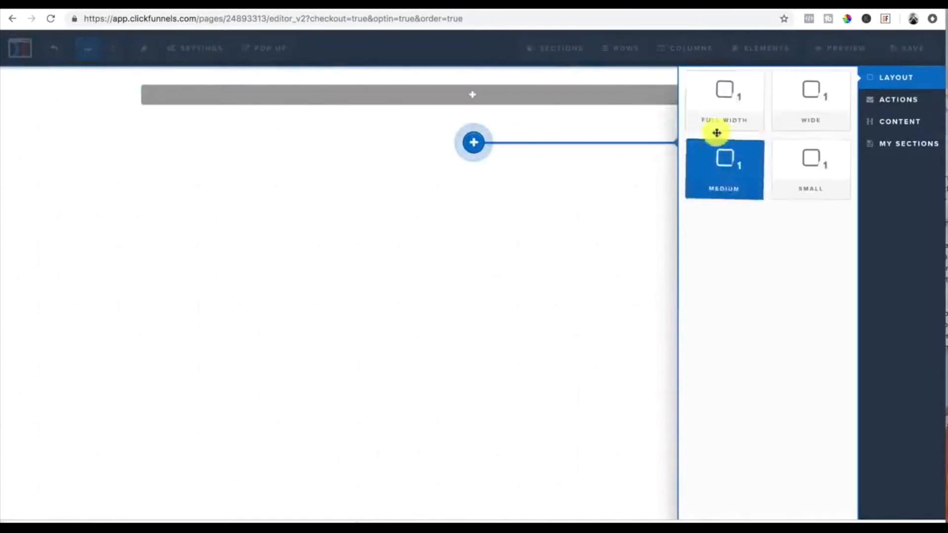
{"action": "left_click", "coordinate": [719, 104]}
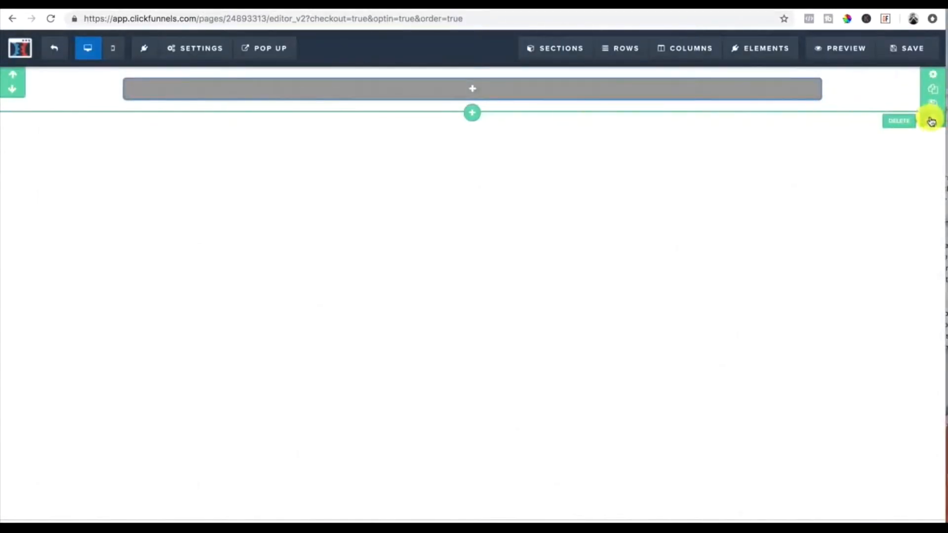
Step: Set the new section's background color to black
{"action": "left_click", "coordinate": [935, 77]}
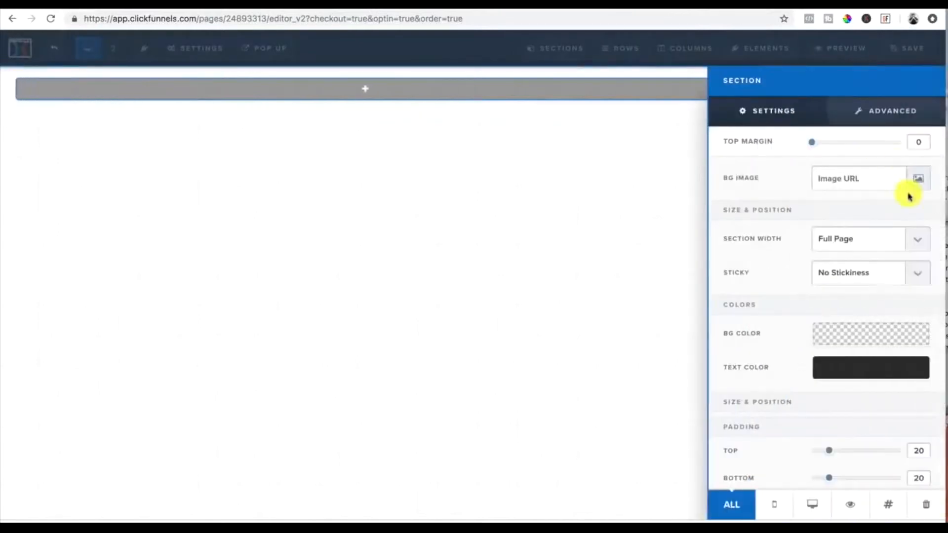
{"action": "left_click", "coordinate": [853, 337]}
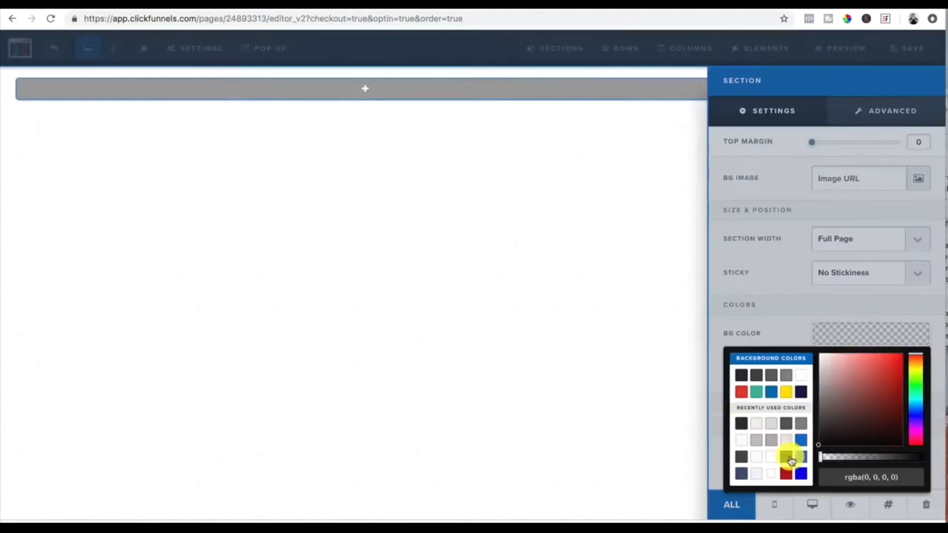
{"action": "left_click", "coordinate": [791, 460]}
{"action": "left_click", "coordinate": [747, 277]}
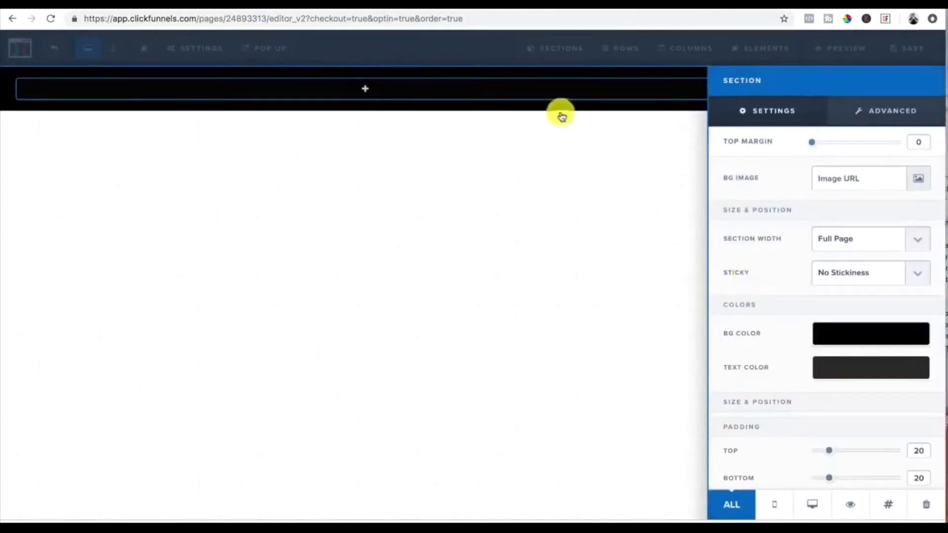
Step: Add a two-column row to the black section
{"action": "left_click", "coordinate": [563, 141]}
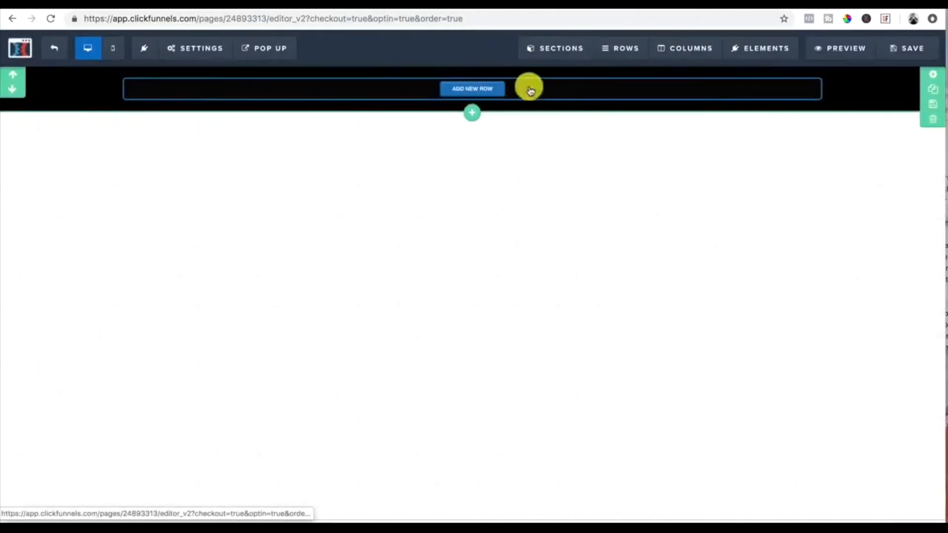
{"action": "left_click", "coordinate": [473, 90]}
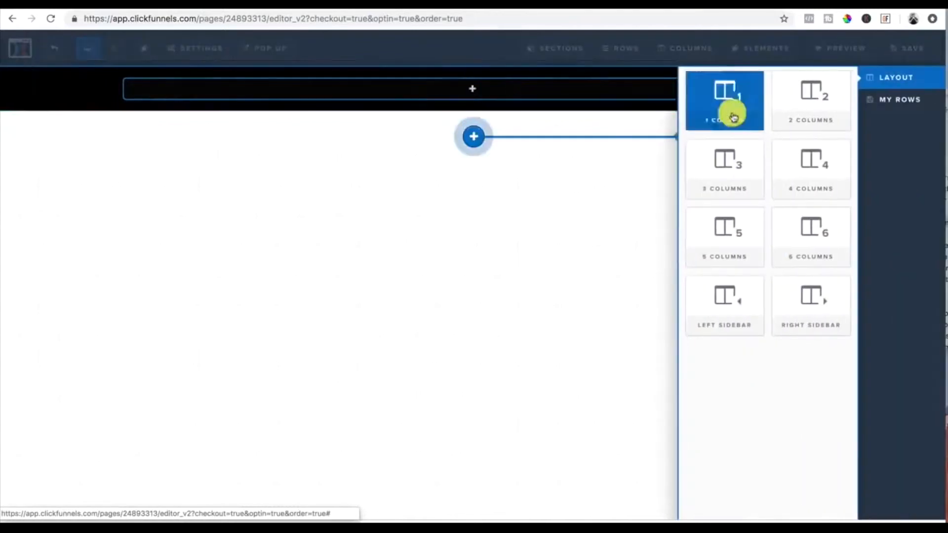
{"action": "left_click", "coordinate": [812, 95]}
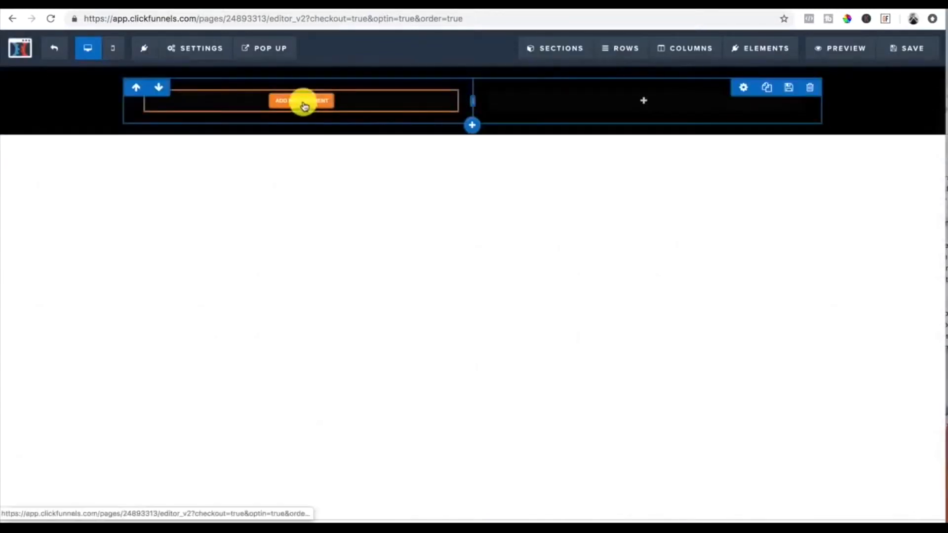
Step: Add an image element in the left column and choose the Zachary Babcock logo from the uploaded images library
{"action": "left_click", "coordinate": [304, 103]}
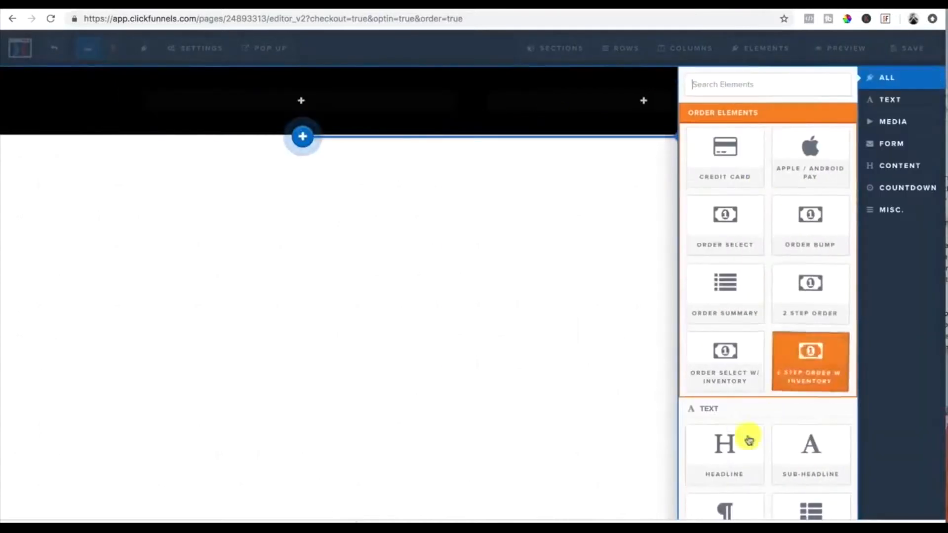
{"action": "scroll", "coordinate": [739, 465], "scroll_direction": "down", "scroll_amount": 5}
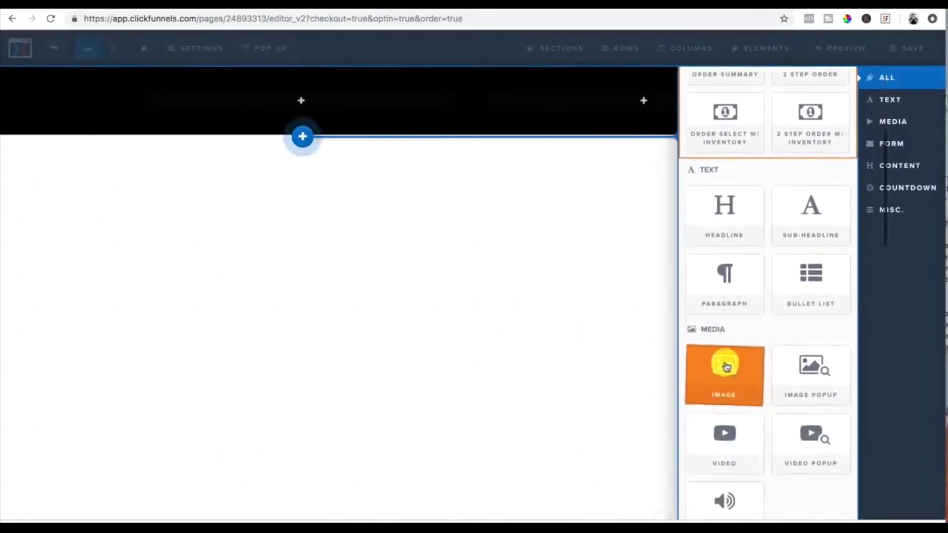
{"action": "left_click", "coordinate": [725, 365]}
{"action": "left_click", "coordinate": [328, 130]}
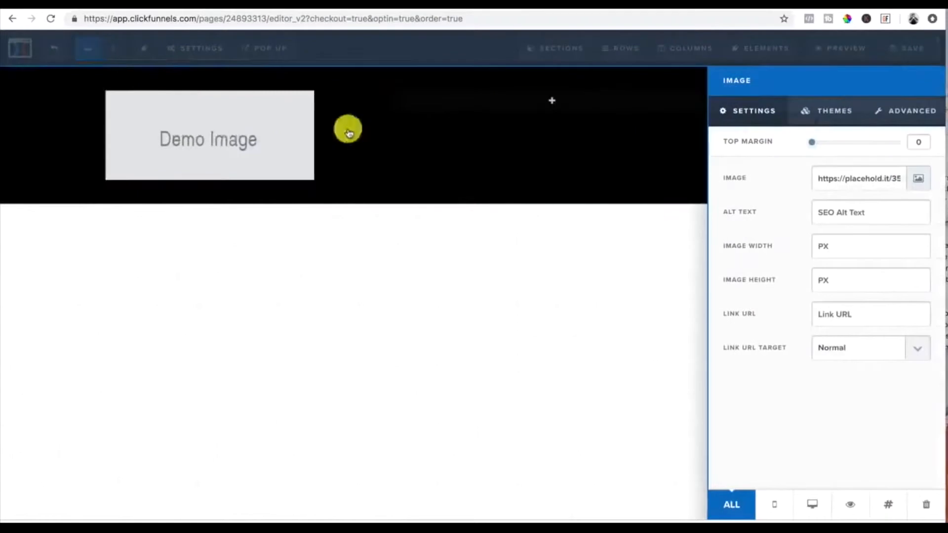
{"action": "left_click", "coordinate": [922, 181]}
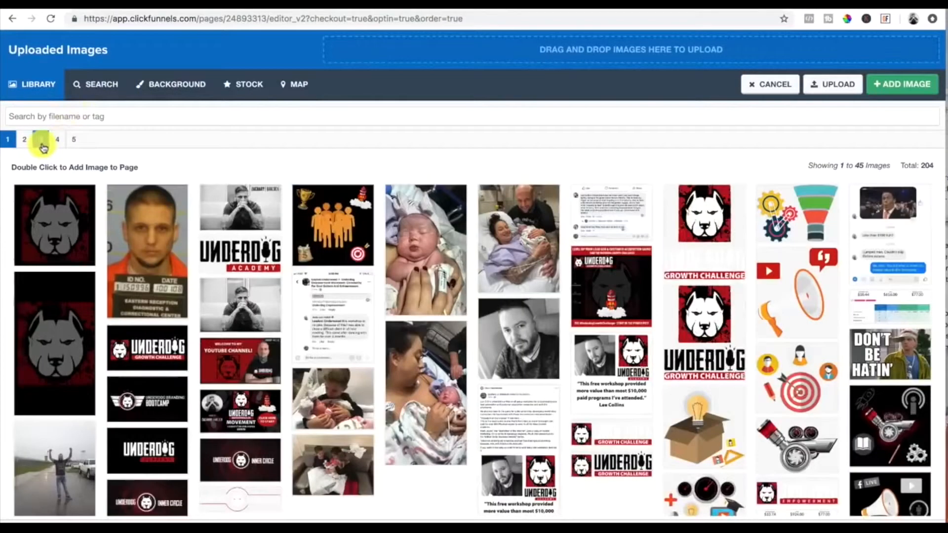
{"action": "left_click", "coordinate": [41, 144]}
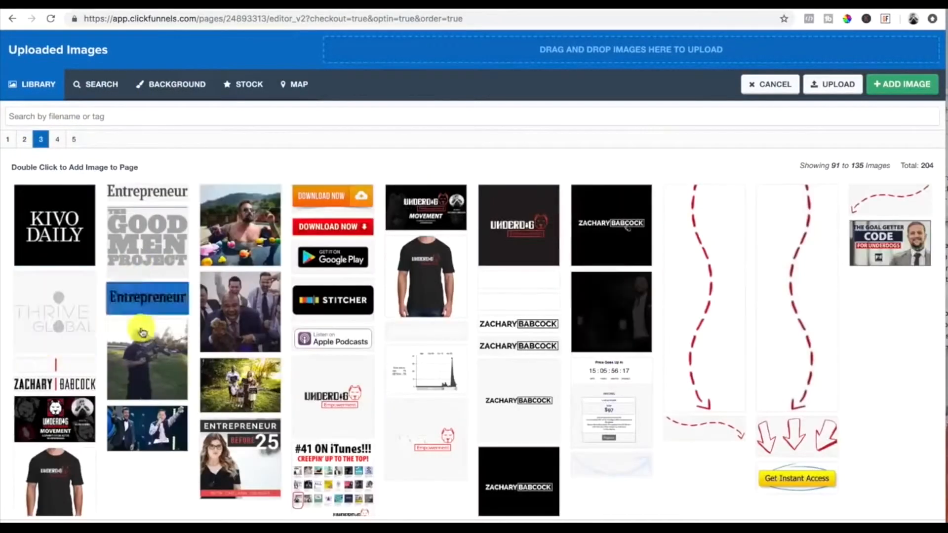
{"action": "double_click", "coordinate": [66, 370]}
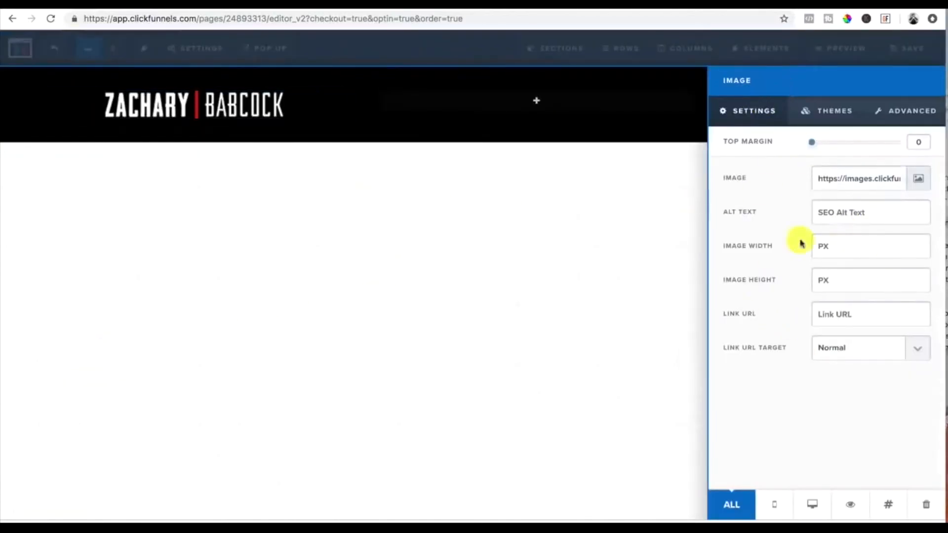
Step: Set the logo image width to 200 px and align it left
{"action": "left_click", "coordinate": [829, 248]}
{"action": "type", "text": "2"}
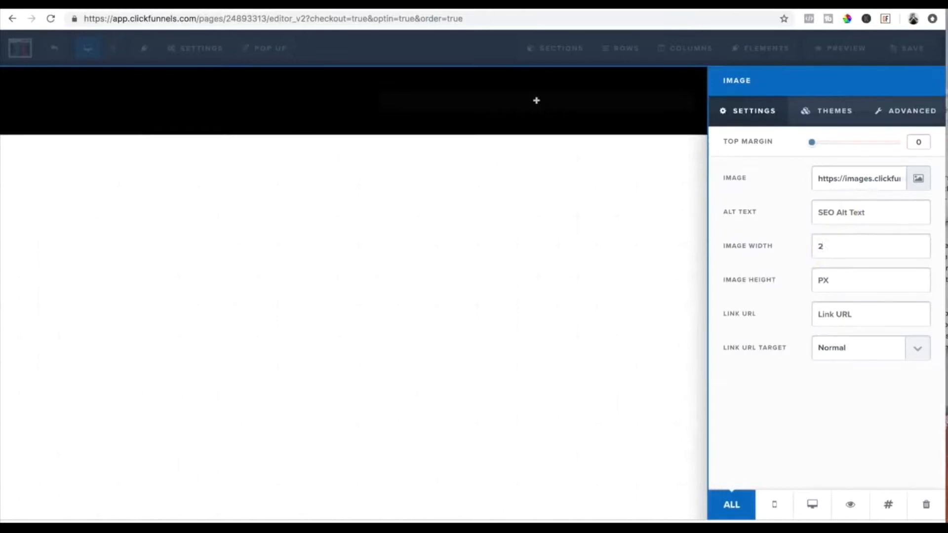
{"action": "type", "text": "00"}
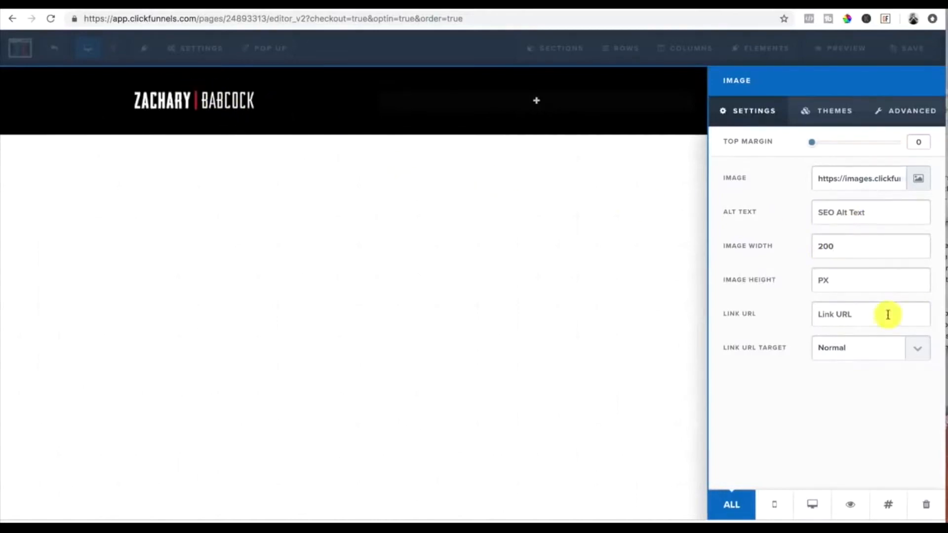
{"action": "left_click", "coordinate": [908, 114]}
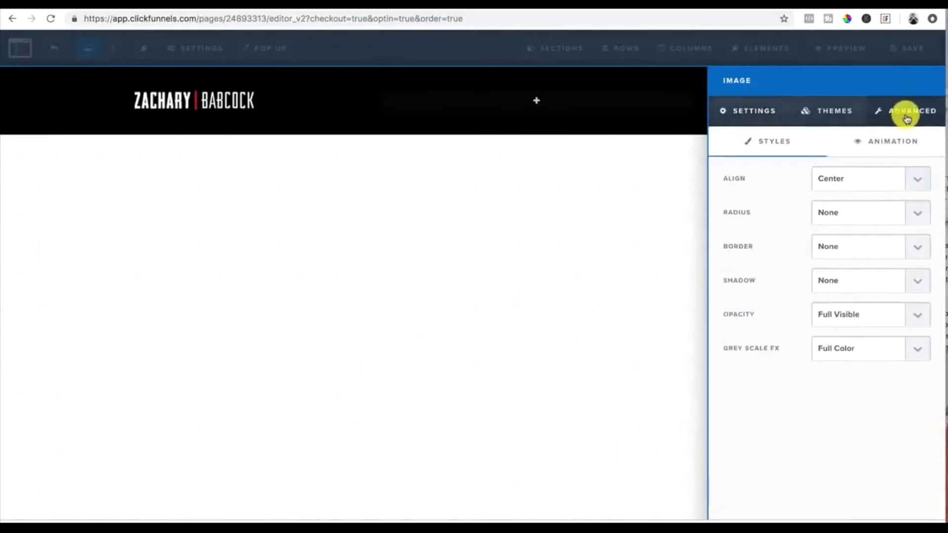
{"action": "left_click", "coordinate": [912, 181]}
{"action": "left_click", "coordinate": [847, 169]}
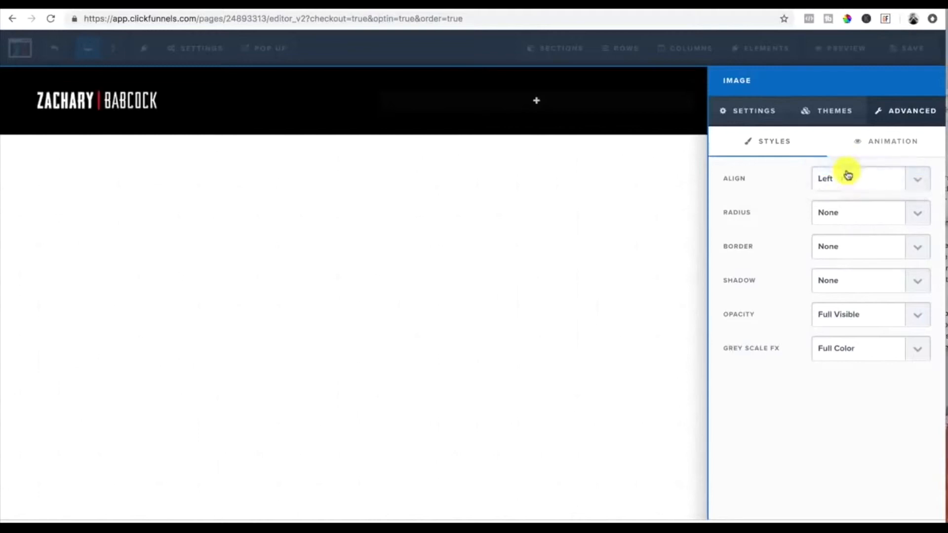
{"action": "left_click", "coordinate": [228, 201]}
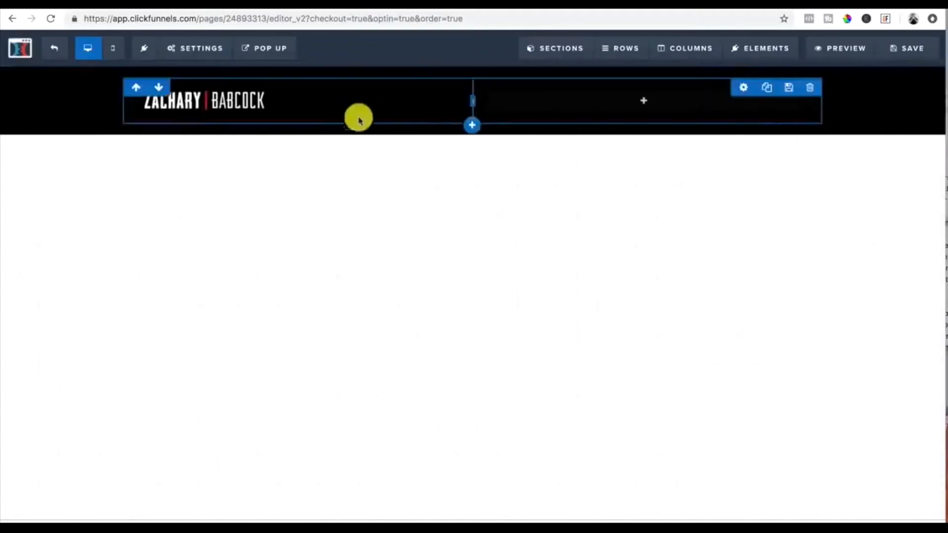
Step: Add a full-width section below the header containing a one-column row
{"action": "left_click", "coordinate": [471, 141]}
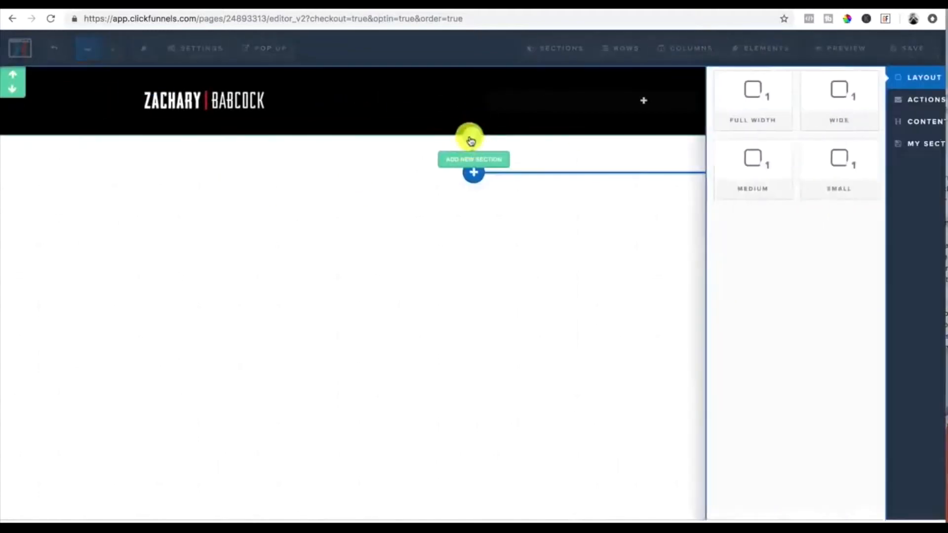
{"action": "left_click", "coordinate": [725, 102]}
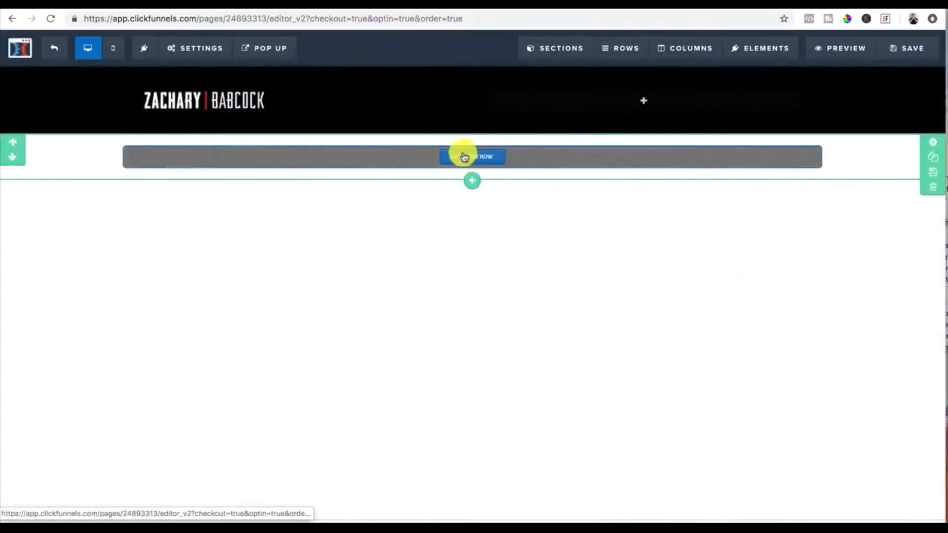
{"action": "left_click", "coordinate": [470, 158]}
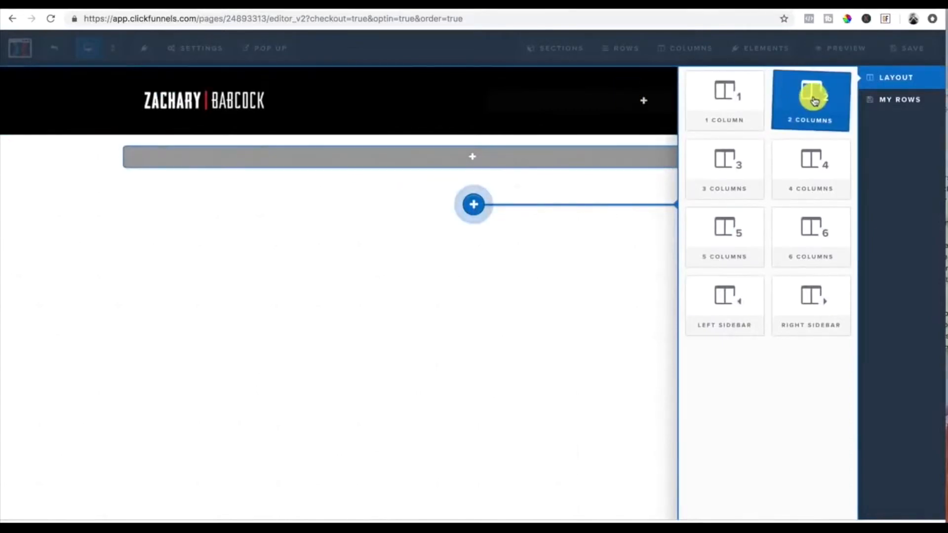
{"action": "left_click", "coordinate": [725, 103]}
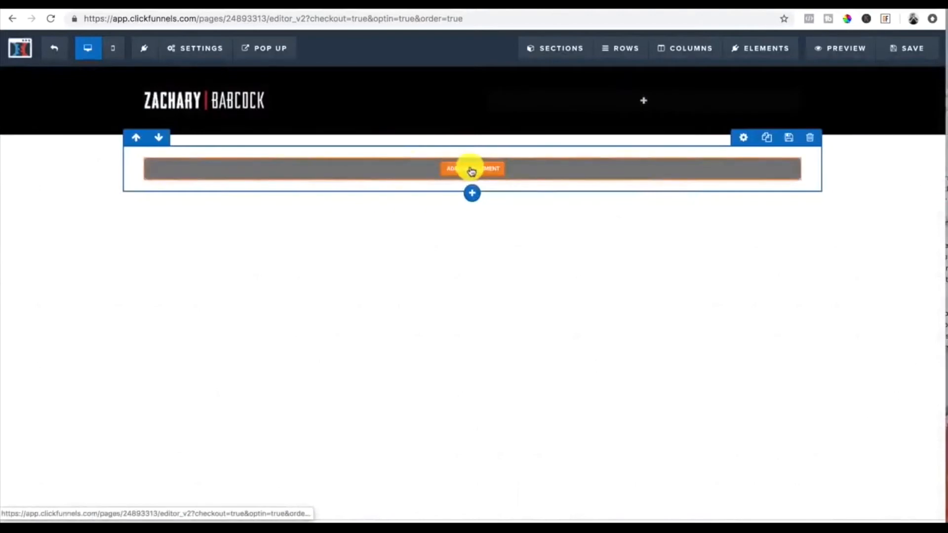
Step: Add a headline element to the new one-column row
{"action": "left_click", "coordinate": [472, 170]}
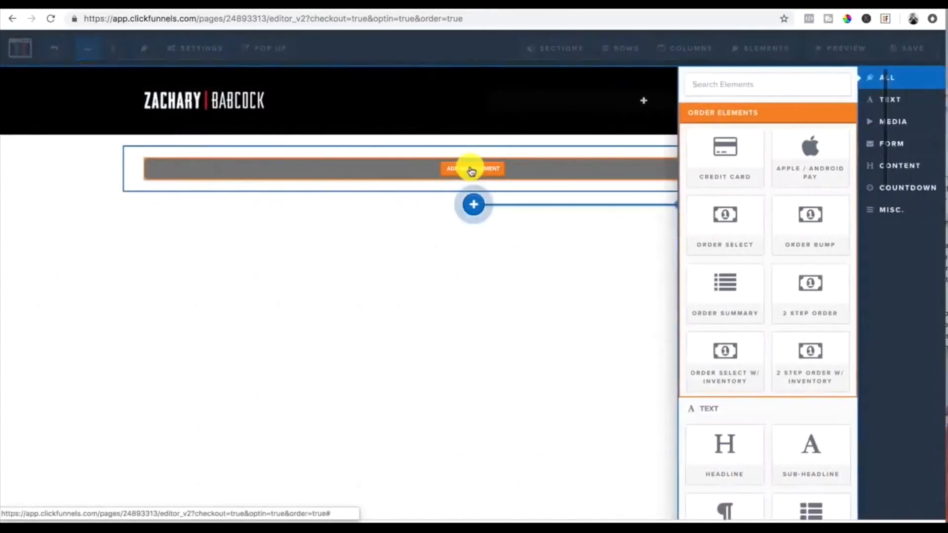
{"action": "scroll", "coordinate": [745, 205], "scroll_direction": "down", "scroll_amount": 3}
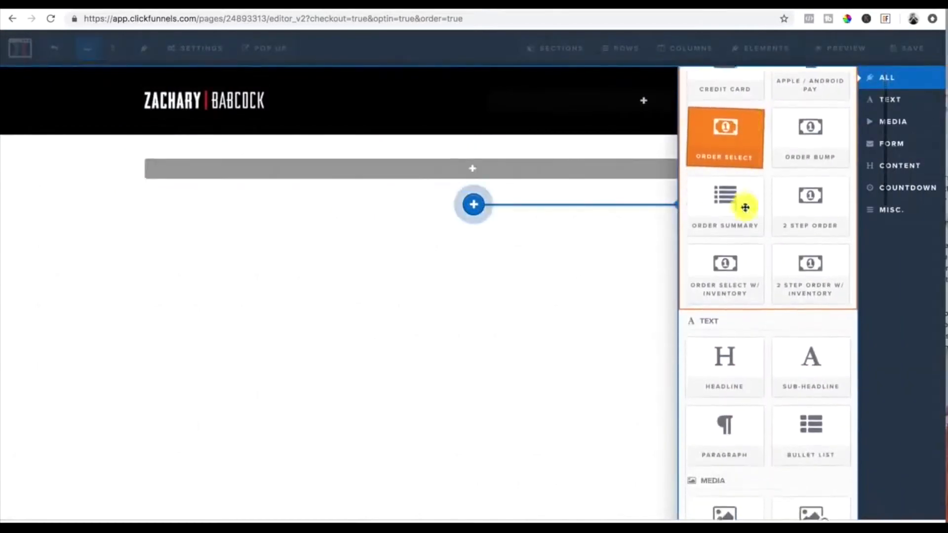
{"action": "left_click", "coordinate": [749, 356]}
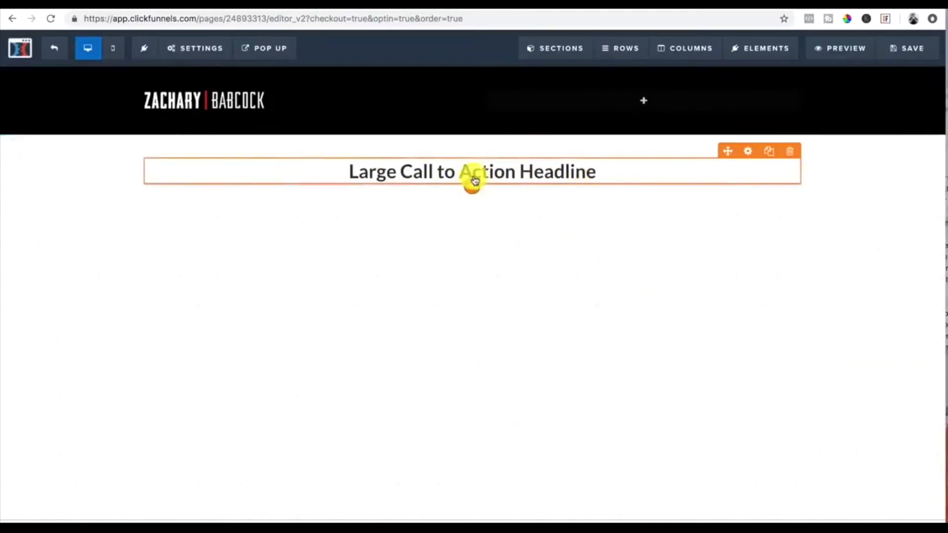
Step: Add a video element below the headline
{"action": "mouse_move", "coordinate": [475, 185]}
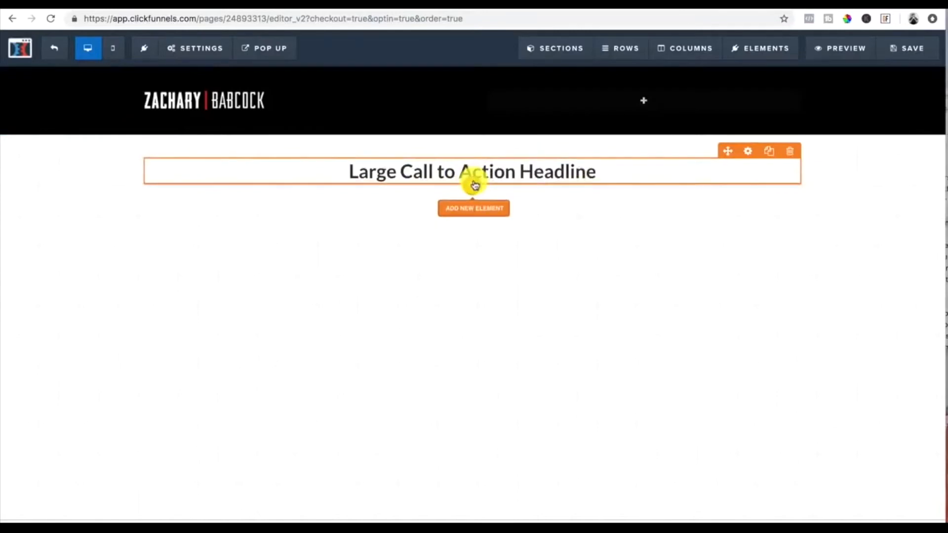
{"action": "left_click", "coordinate": [474, 207]}
{"action": "scroll", "coordinate": [747, 268], "scroll_direction": "down", "scroll_amount": 3}
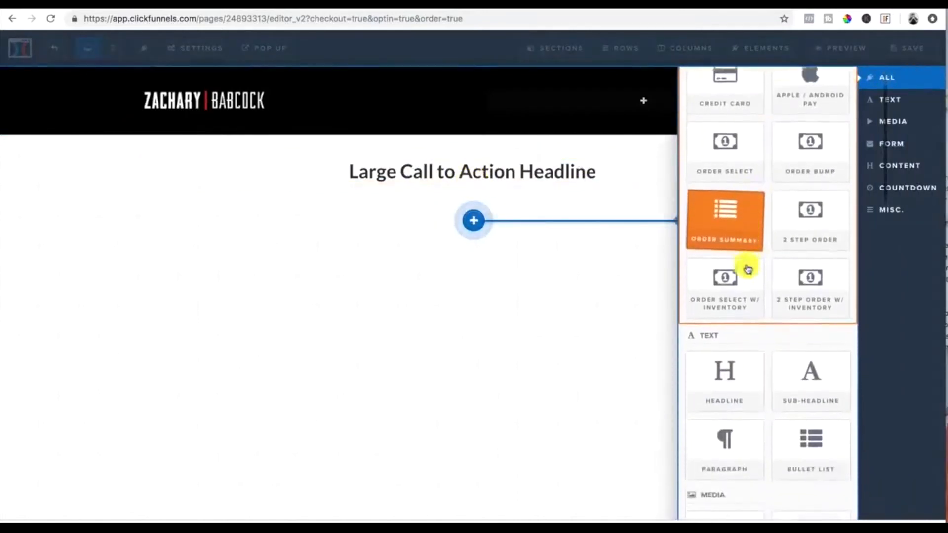
{"action": "scroll", "coordinate": [756, 383], "scroll_direction": "down", "scroll_amount": 5}
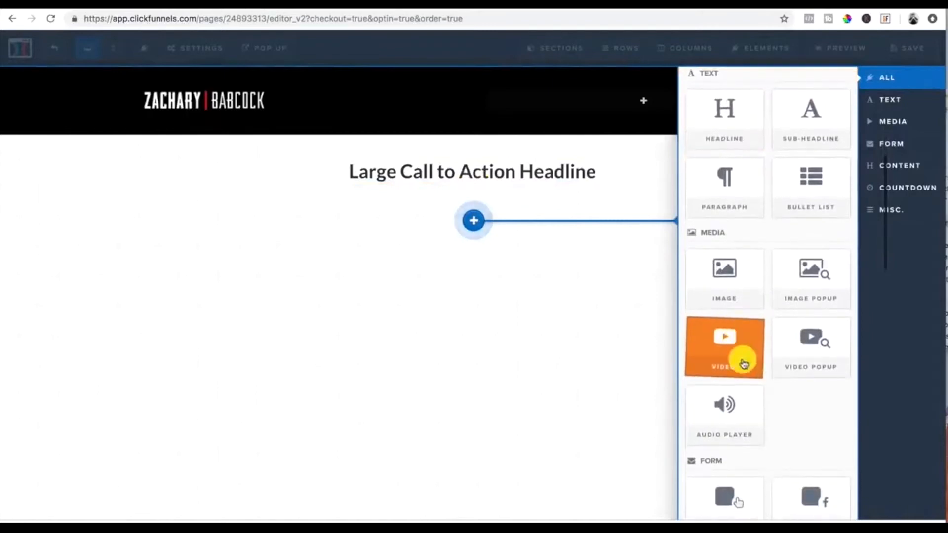
{"action": "left_click", "coordinate": [739, 355]}
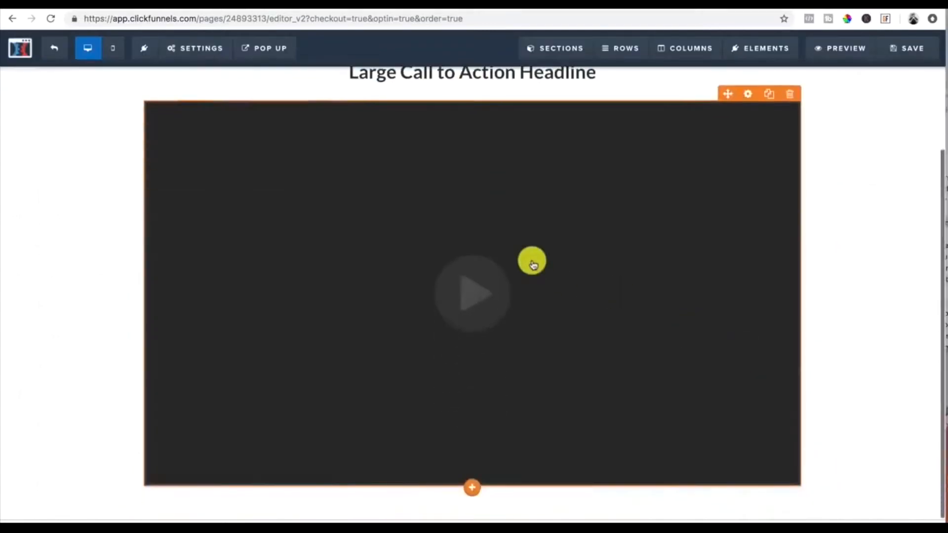
Step: Set the video element's type to YouTube
{"action": "left_click", "coordinate": [748, 193]}
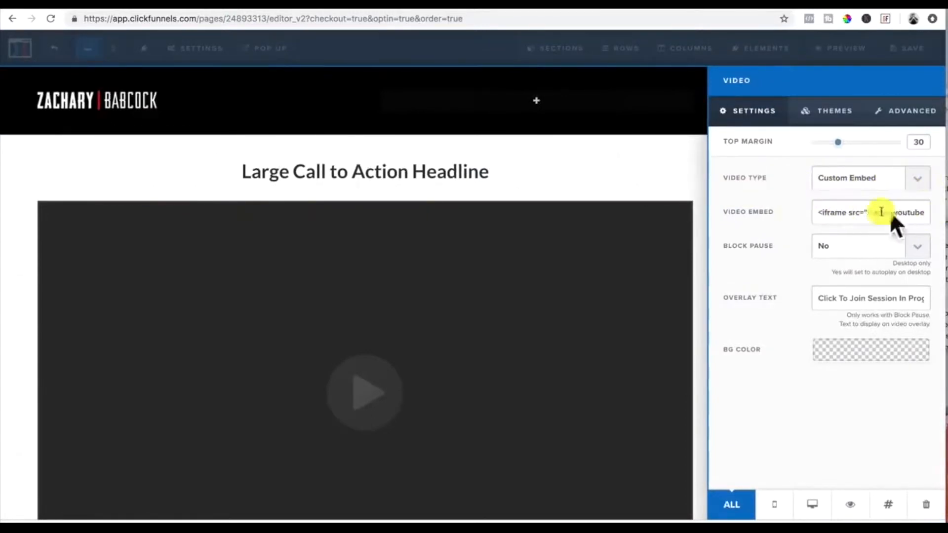
{"action": "left_click", "coordinate": [919, 179]}
{"action": "left_click", "coordinate": [843, 190]}
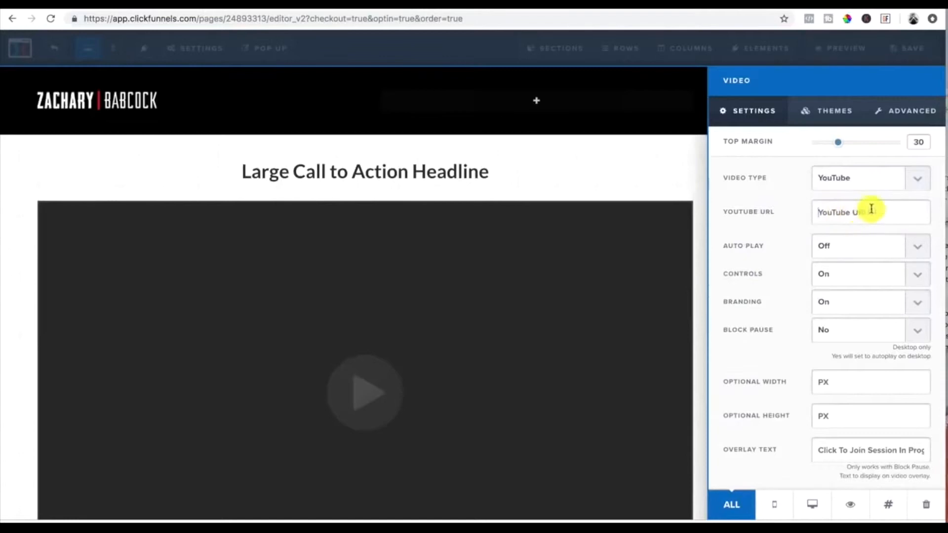
{"action": "left_click", "coordinate": [611, 165]}
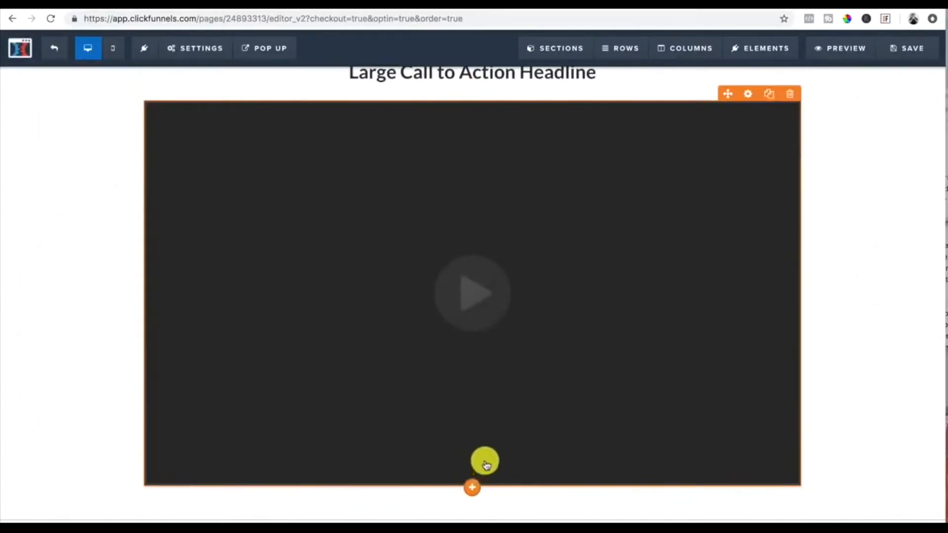
{"action": "left_click", "coordinate": [475, 488]}
{"action": "scroll", "coordinate": [739, 284], "scroll_direction": "down", "scroll_amount": 1}
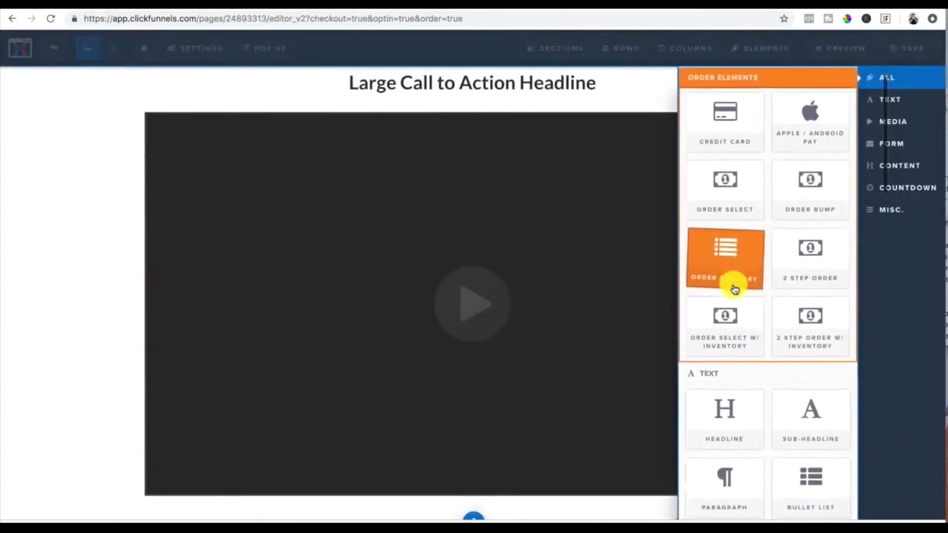
{"action": "left_click", "coordinate": [729, 272]}
{"action": "scroll", "coordinate": [296, 395], "scroll_direction": "down", "scroll_amount": 2}
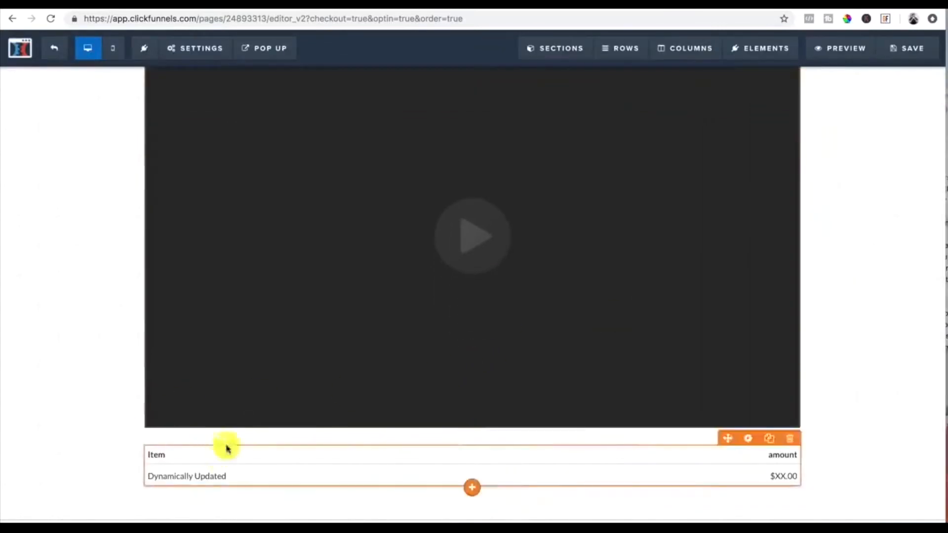
{"action": "left_click", "coordinate": [793, 439]}
{"action": "left_click", "coordinate": [563, 85]}
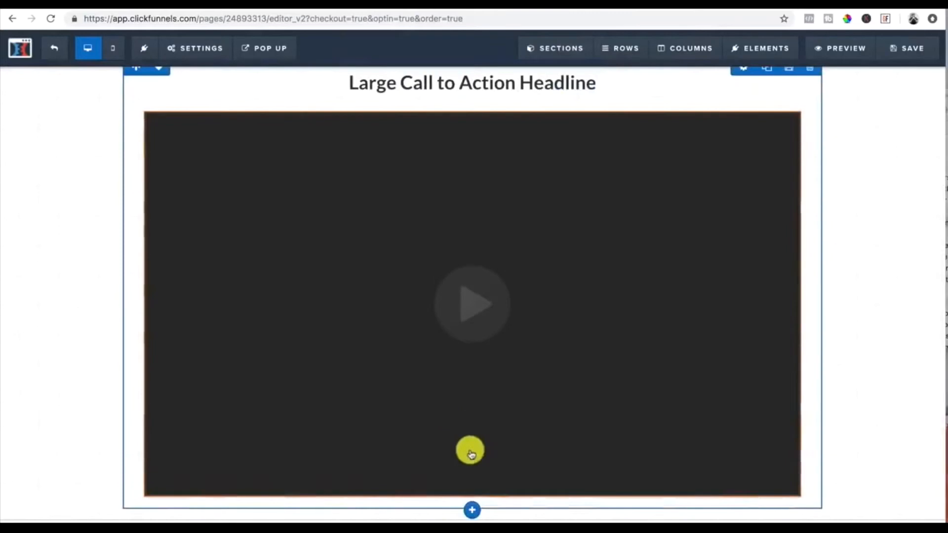
Step: Add a bullet list element below the video
{"action": "left_click", "coordinate": [473, 499]}
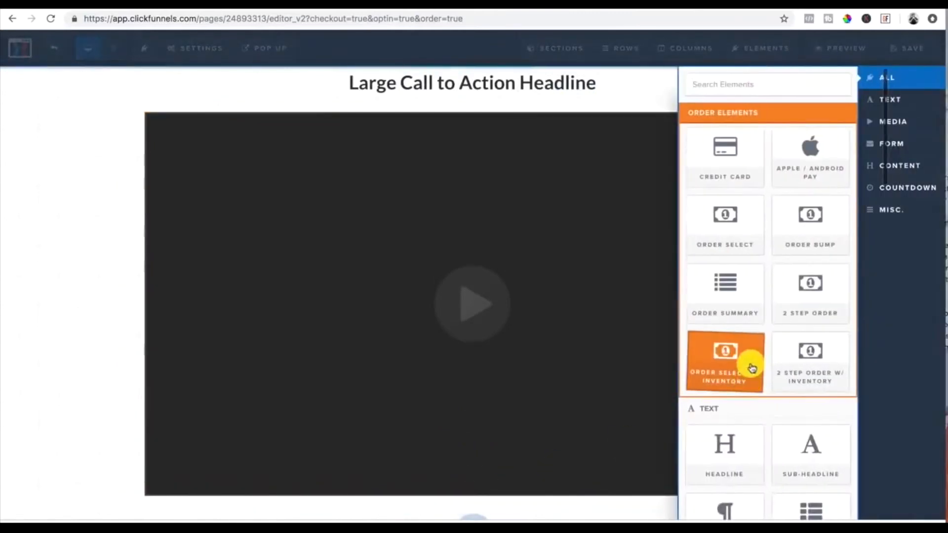
{"action": "scroll", "coordinate": [749, 364], "scroll_direction": "down", "scroll_amount": 4}
{"action": "left_click", "coordinate": [810, 356]}
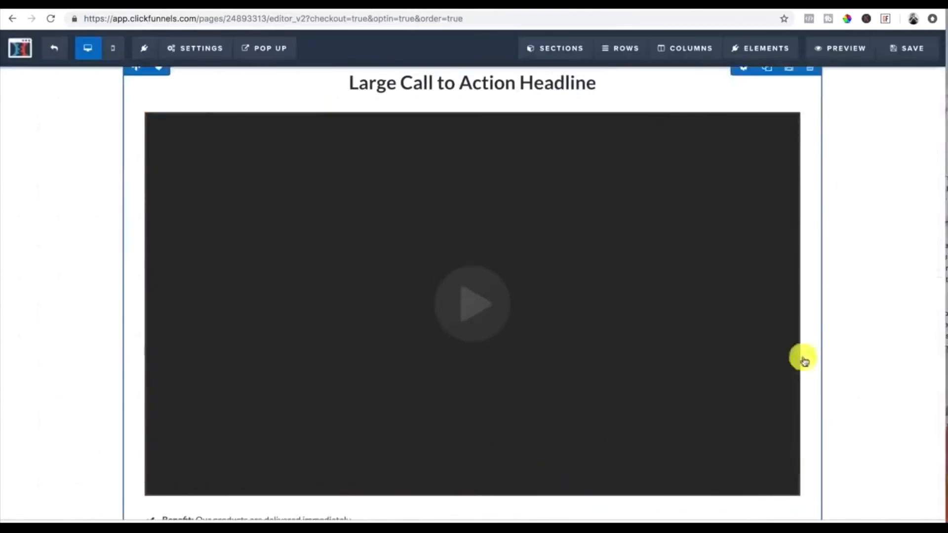
{"action": "scroll", "coordinate": [523, 362], "scroll_direction": "down", "scroll_amount": 3}
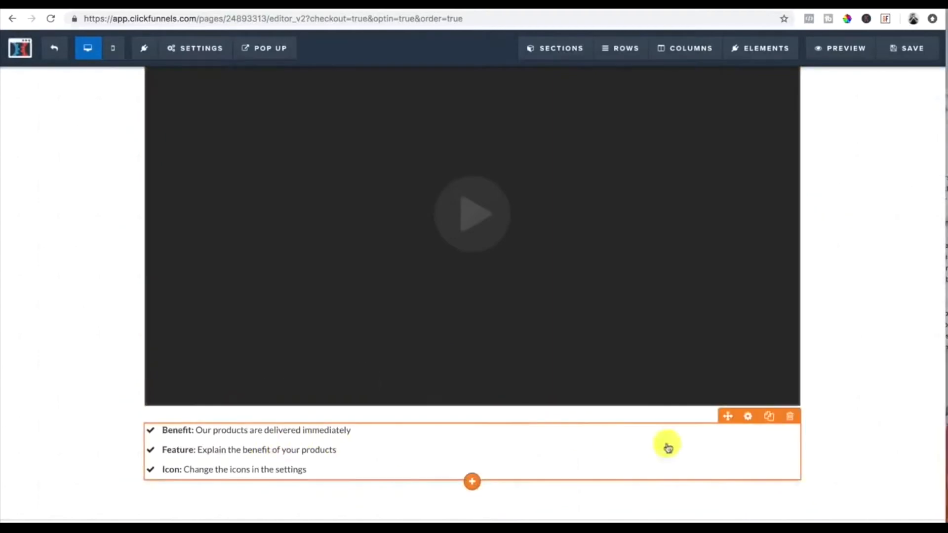
{"action": "scroll", "coordinate": [604, 518], "scroll_direction": "up", "scroll_amount": 1}
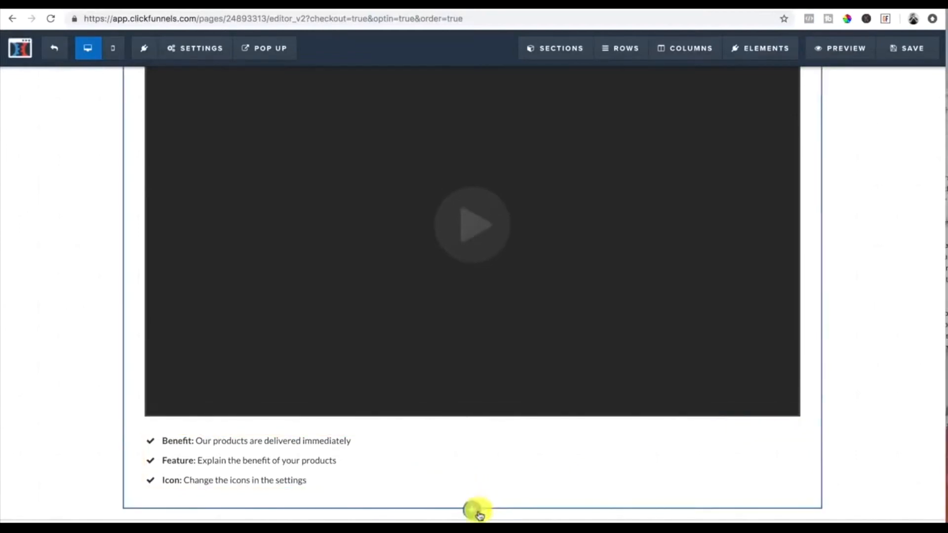
Step: Add a full-width section below containing a two-column row
{"action": "left_click", "coordinate": [475, 518]}
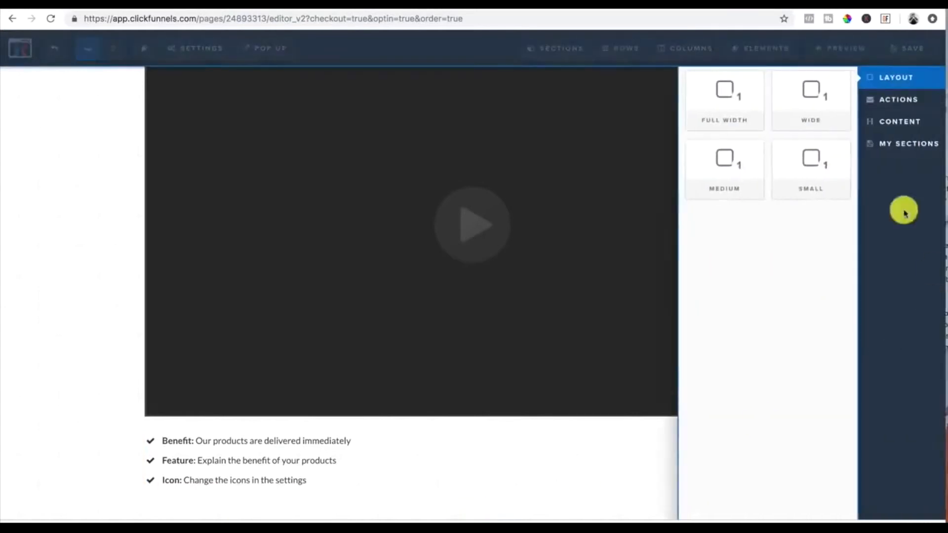
{"action": "left_click", "coordinate": [728, 113]}
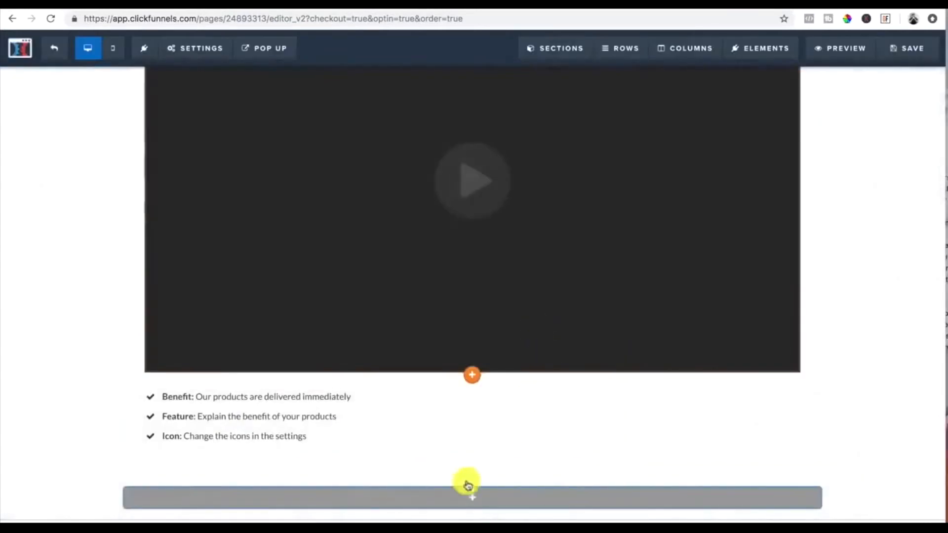
{"action": "left_click", "coordinate": [477, 502]}
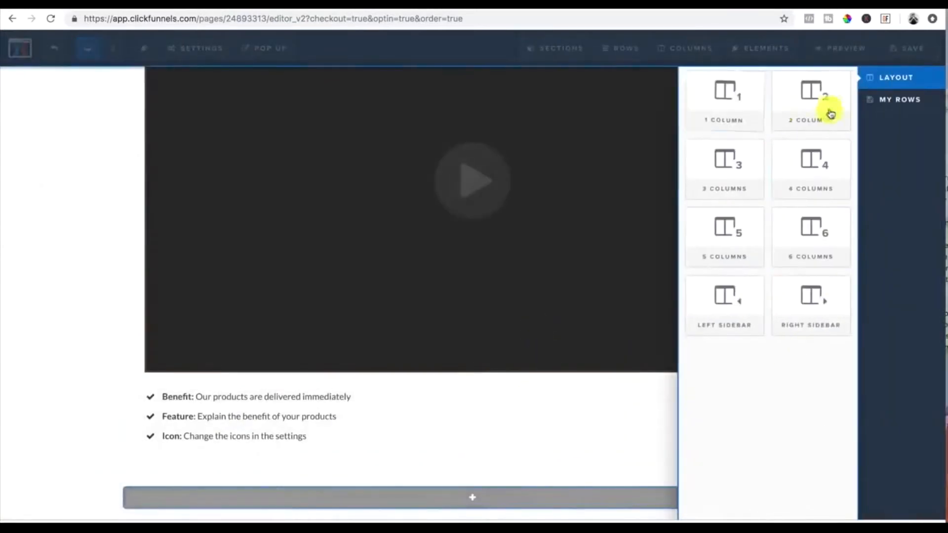
{"action": "left_click", "coordinate": [824, 113]}
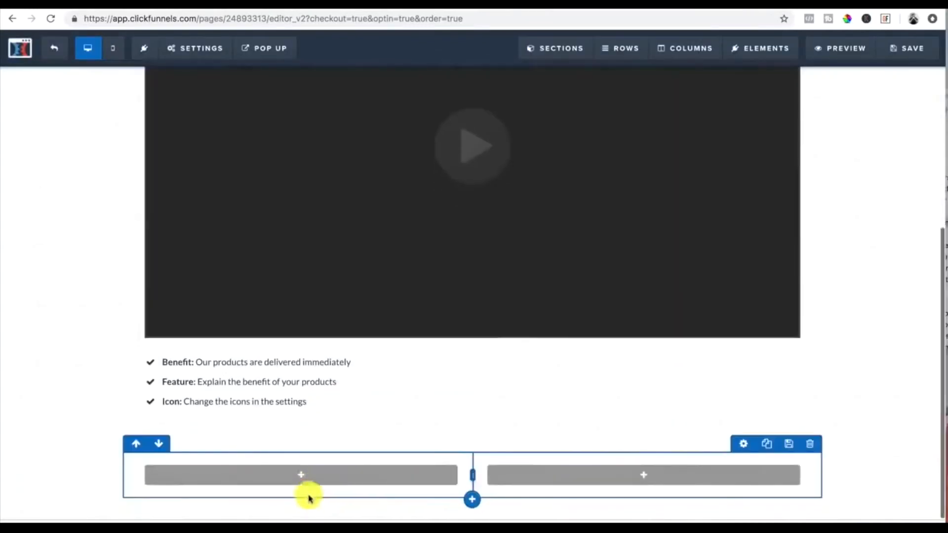
Step: Add an image and a paragraph below it in the left column
{"action": "left_click", "coordinate": [300, 476]}
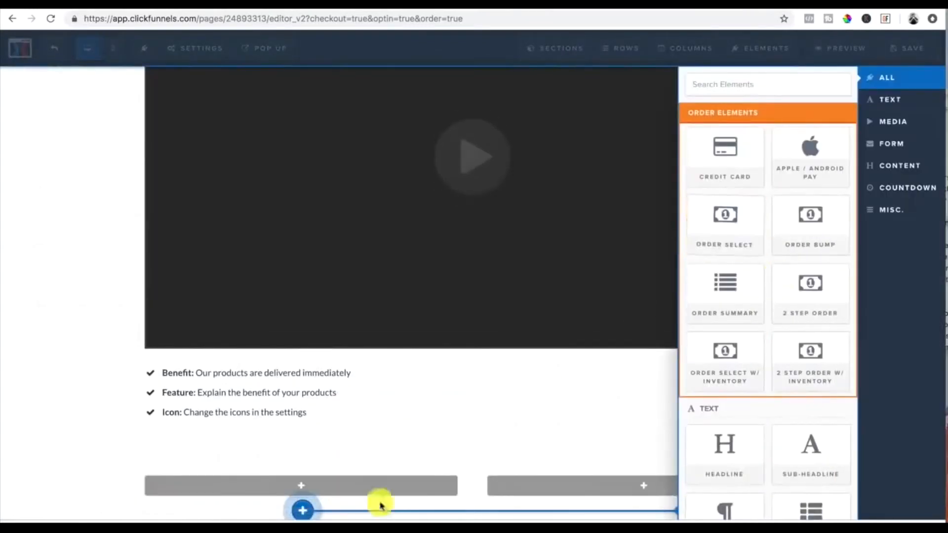
{"action": "scroll", "coordinate": [726, 423], "scroll_direction": "down", "scroll_amount": 3}
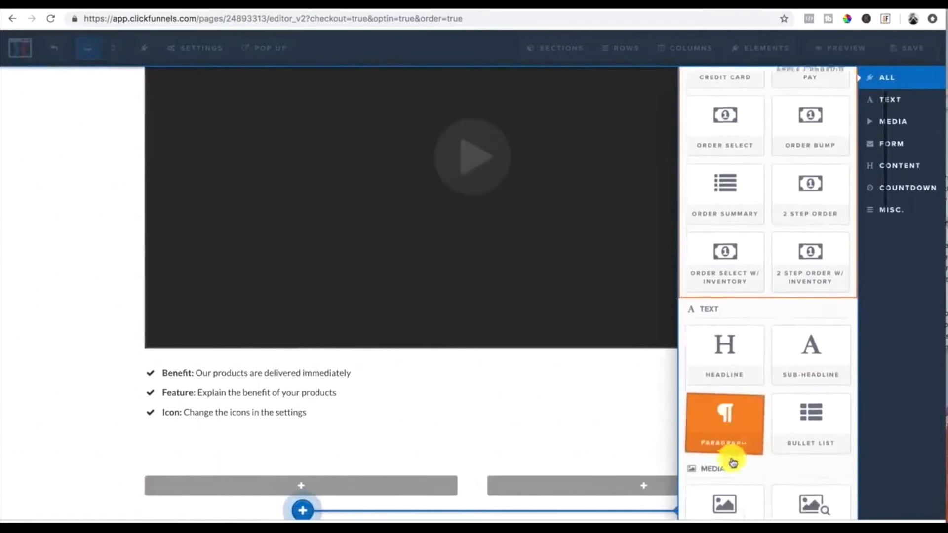
{"action": "left_click", "coordinate": [731, 474]}
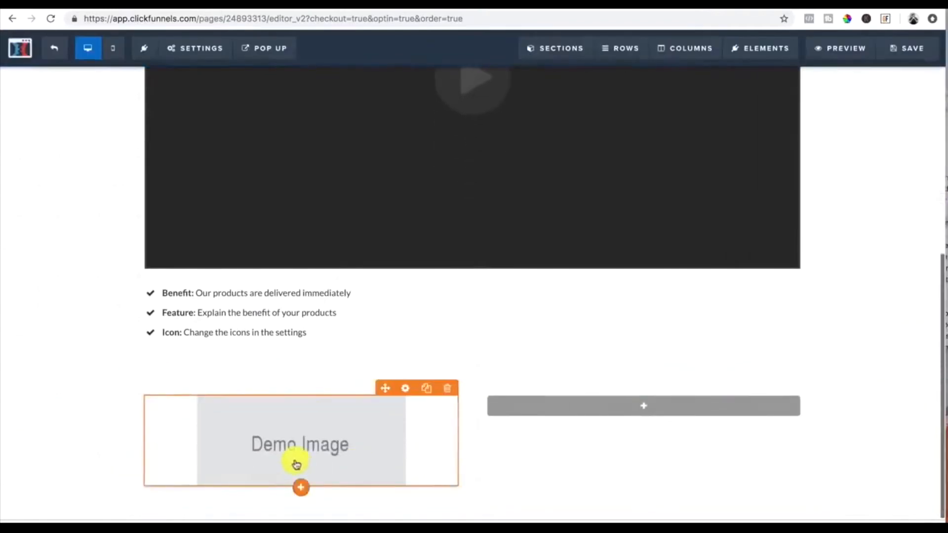
{"action": "left_click", "coordinate": [305, 486]}
{"action": "scroll", "coordinate": [709, 318], "scroll_direction": "down", "scroll_amount": 3}
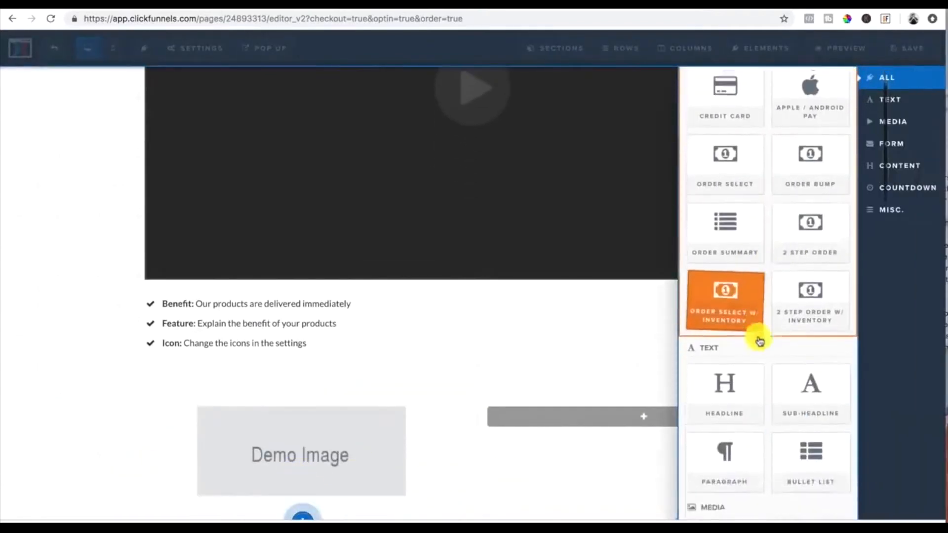
{"action": "left_click", "coordinate": [726, 412]}
{"action": "scroll", "coordinate": [427, 425], "scroll_direction": "down", "scroll_amount": 1}
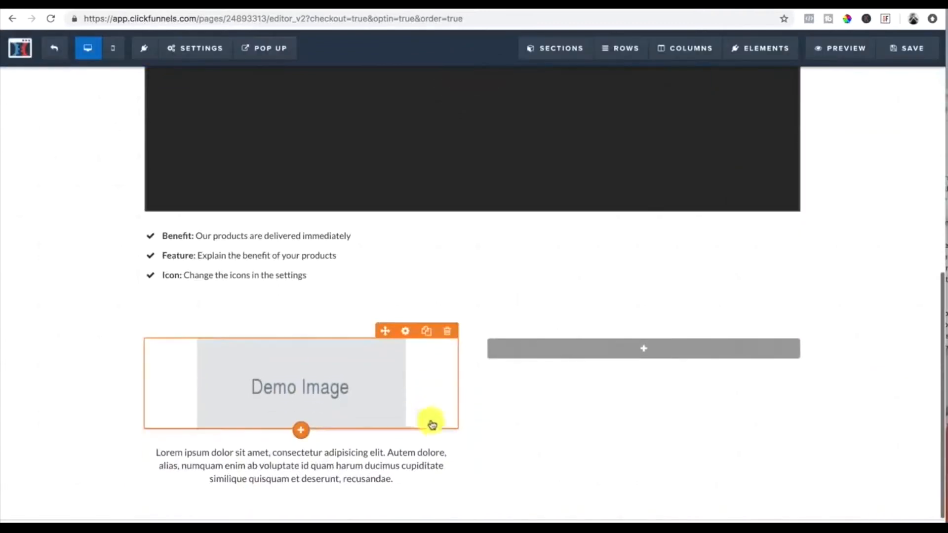
Step: Add an image and a paragraph below it in the right column
{"action": "left_click", "coordinate": [653, 350]}
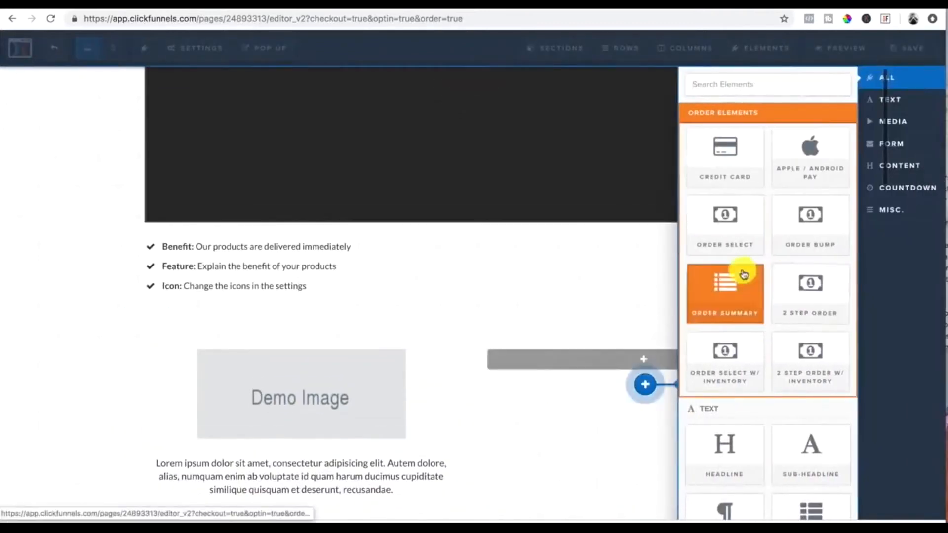
{"action": "scroll", "coordinate": [730, 435], "scroll_direction": "down", "scroll_amount": 6}
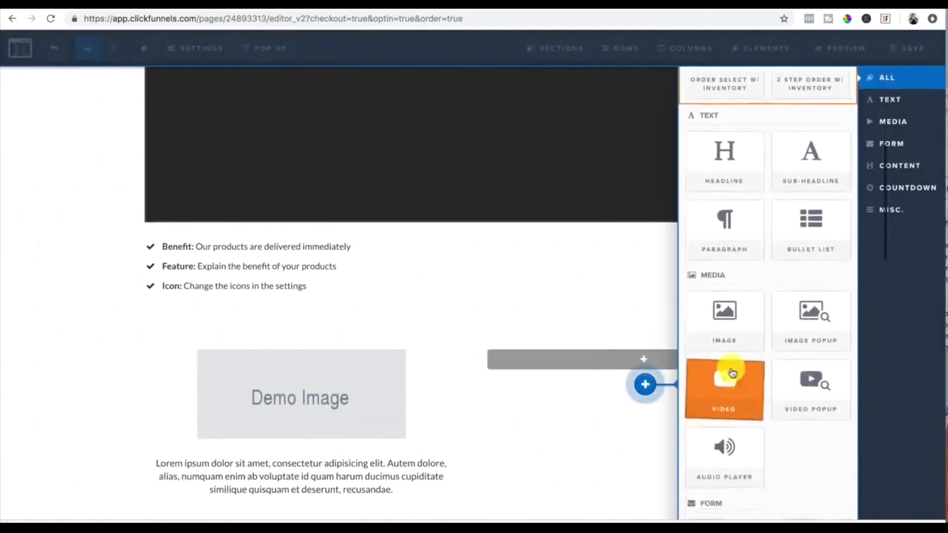
{"action": "left_click", "coordinate": [724, 327]}
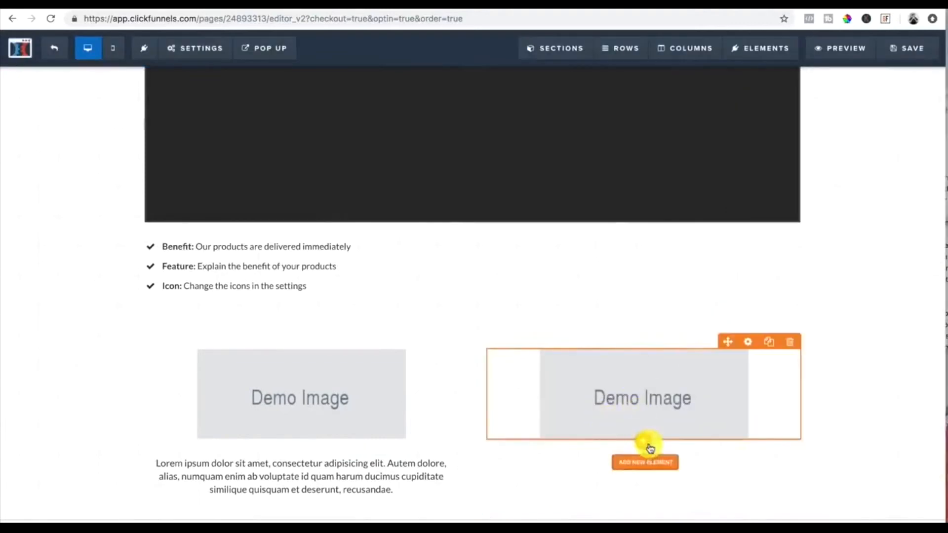
{"action": "left_click", "coordinate": [647, 463]}
{"action": "scroll", "coordinate": [755, 339], "scroll_direction": "down", "scroll_amount": 5}
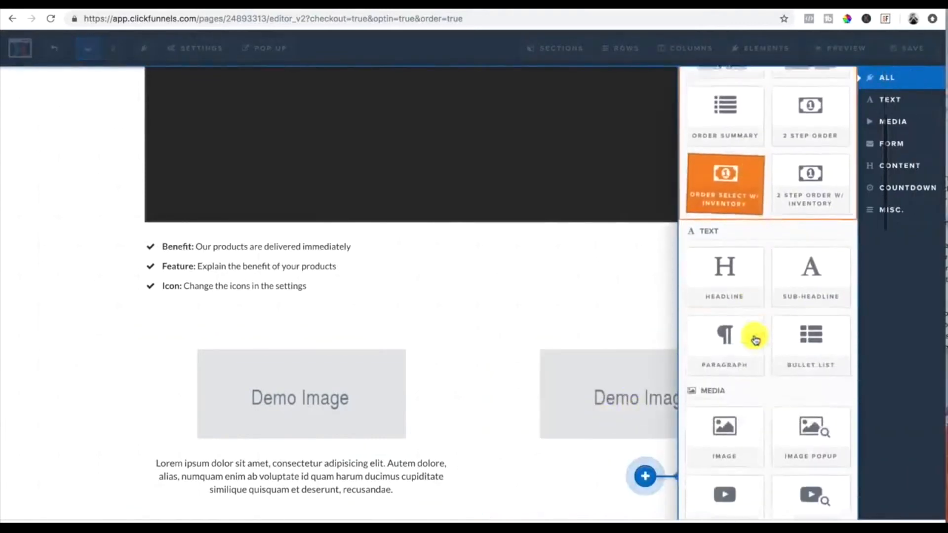
{"action": "left_click", "coordinate": [729, 336]}
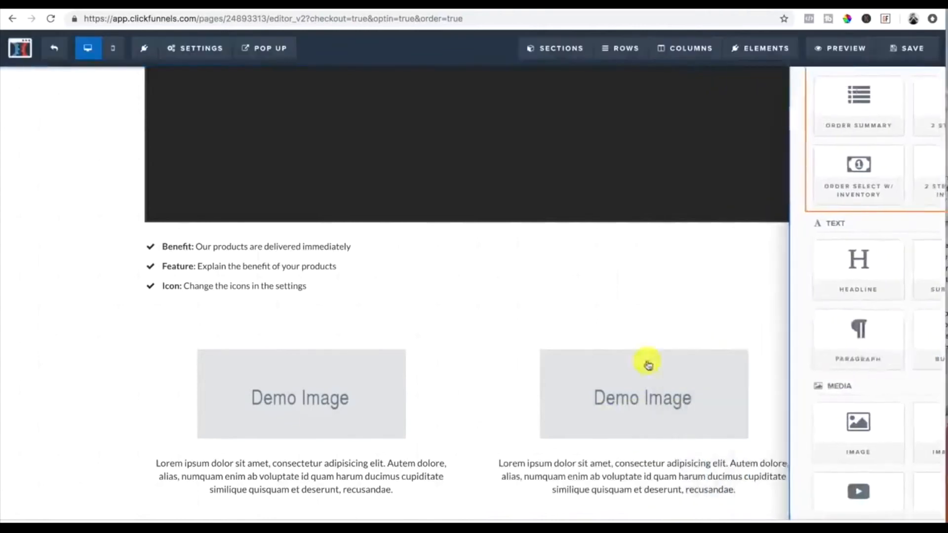
{"action": "scroll", "coordinate": [602, 377], "scroll_direction": "down", "scroll_amount": 1}
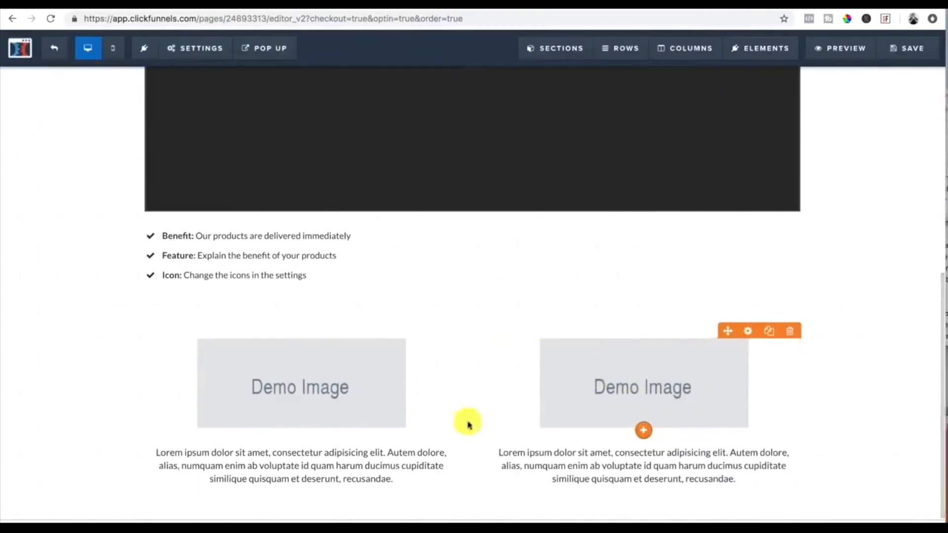
Step: Add a medium-width section below containing a one-column row
{"action": "left_click", "coordinate": [476, 518]}
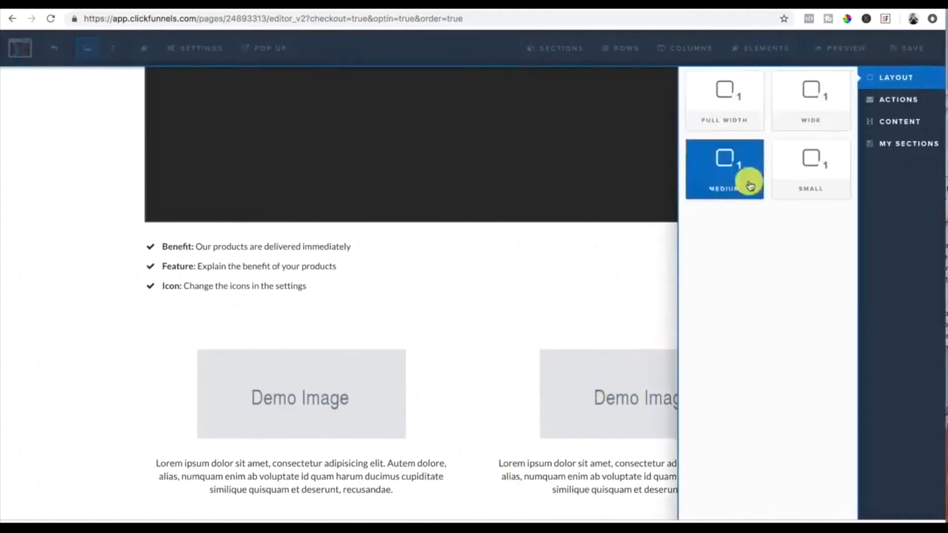
{"action": "left_click", "coordinate": [736, 113]}
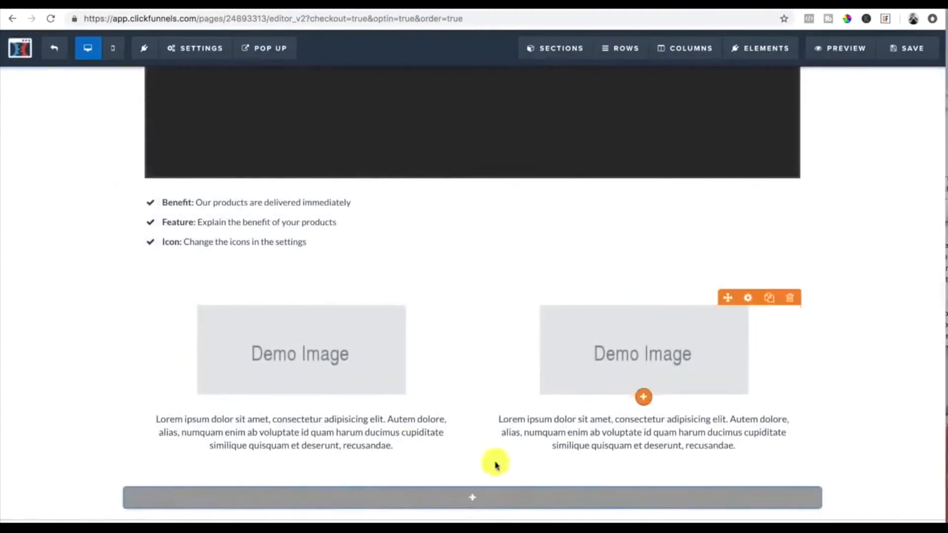
{"action": "left_click", "coordinate": [475, 503]}
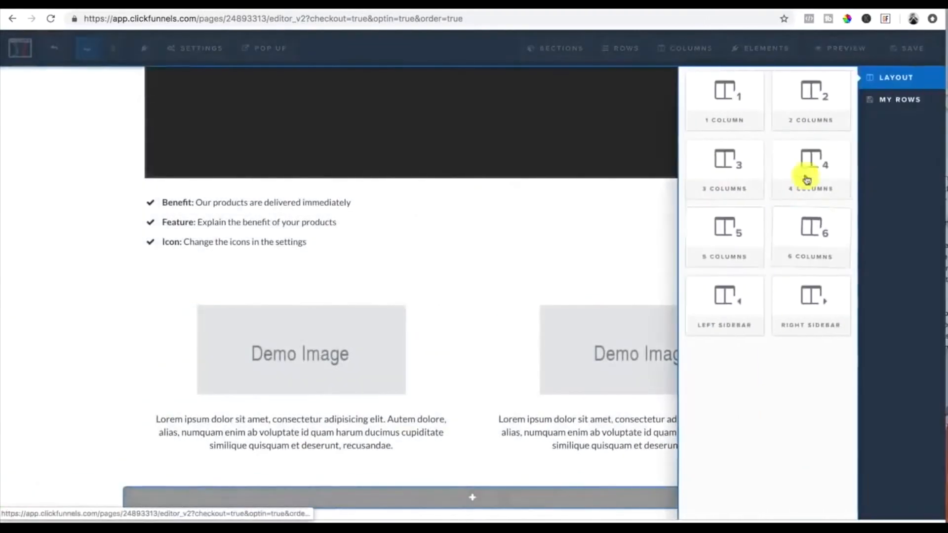
{"action": "left_click", "coordinate": [734, 99]}
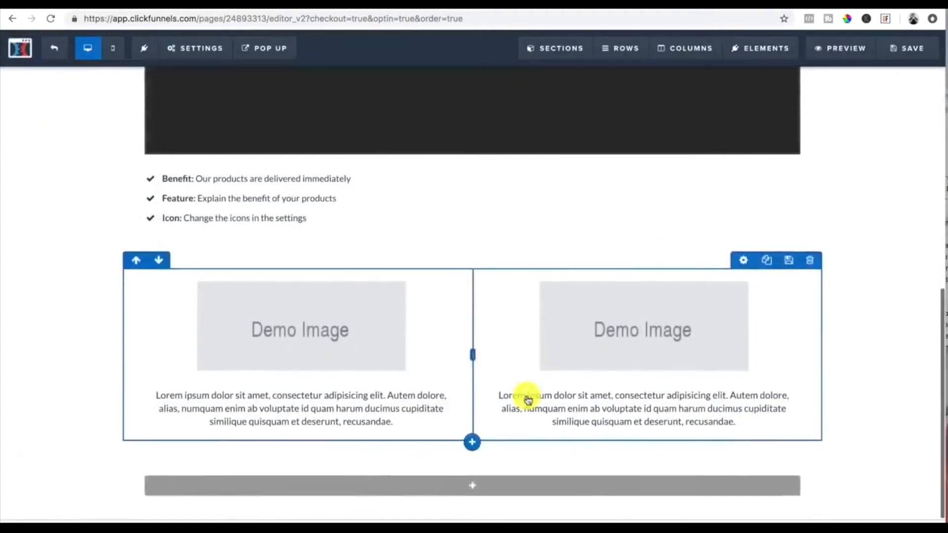
Step: Add an image element to the new one-column row
{"action": "left_click", "coordinate": [479, 490]}
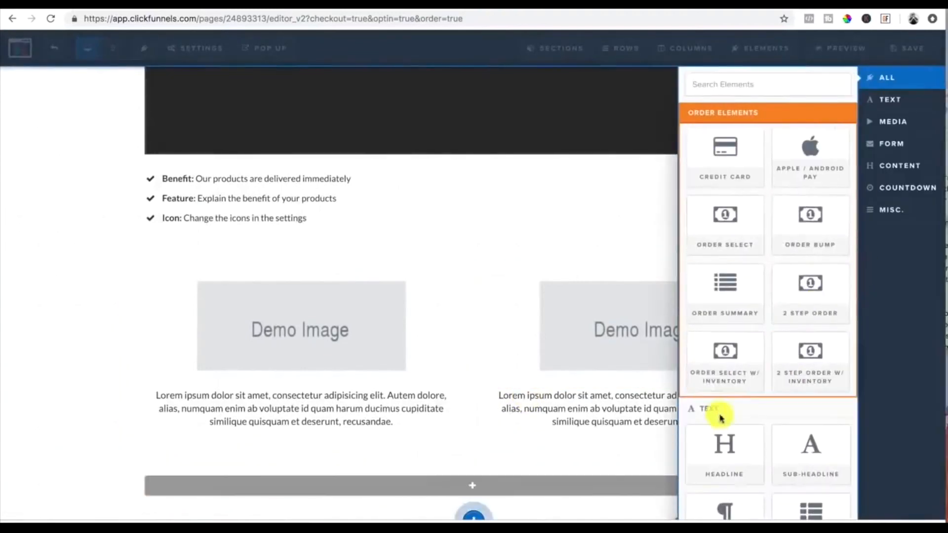
{"action": "scroll", "coordinate": [729, 458], "scroll_direction": "down", "scroll_amount": 4}
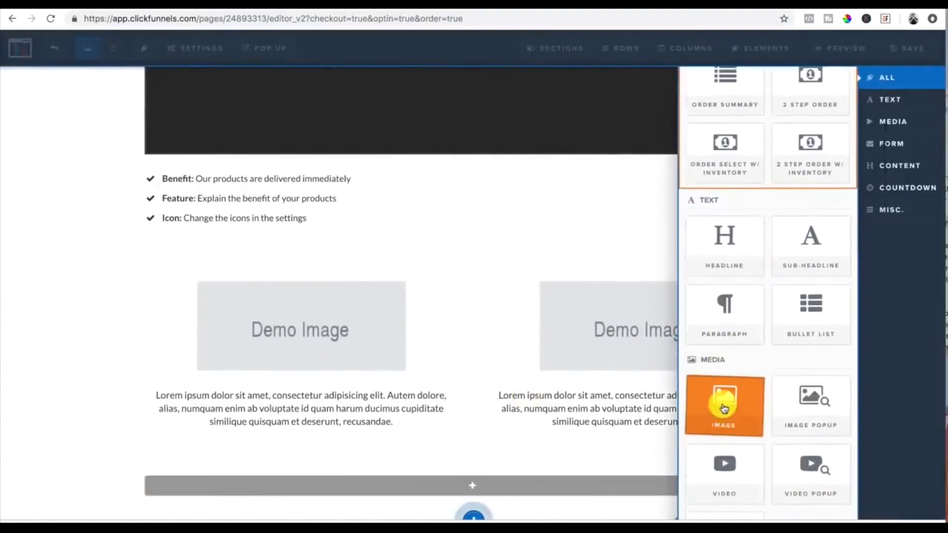
{"action": "left_click", "coordinate": [725, 408]}
{"action": "scroll", "coordinate": [557, 360], "scroll_direction": "down", "scroll_amount": 2}
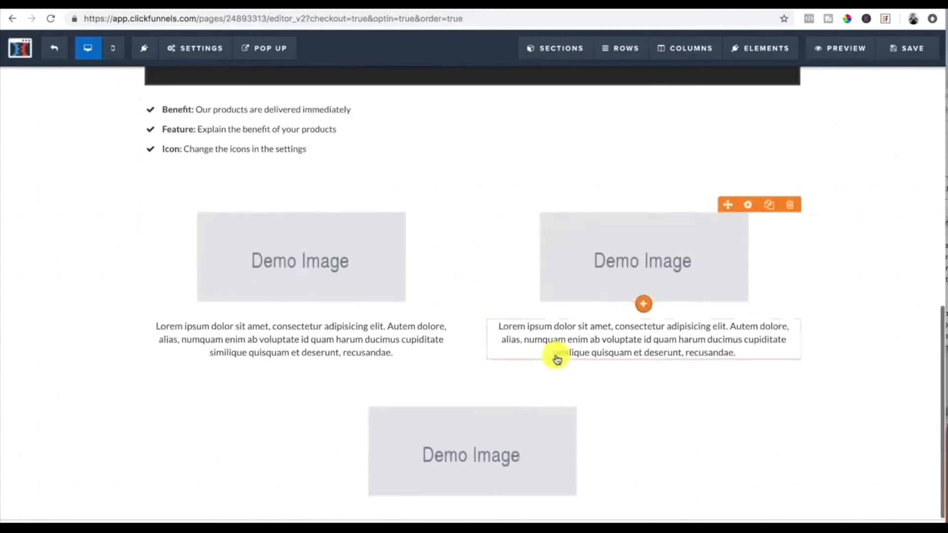
Step: Add another full-width section at the bottom with a one-column row
{"action": "left_click", "coordinate": [476, 510]}
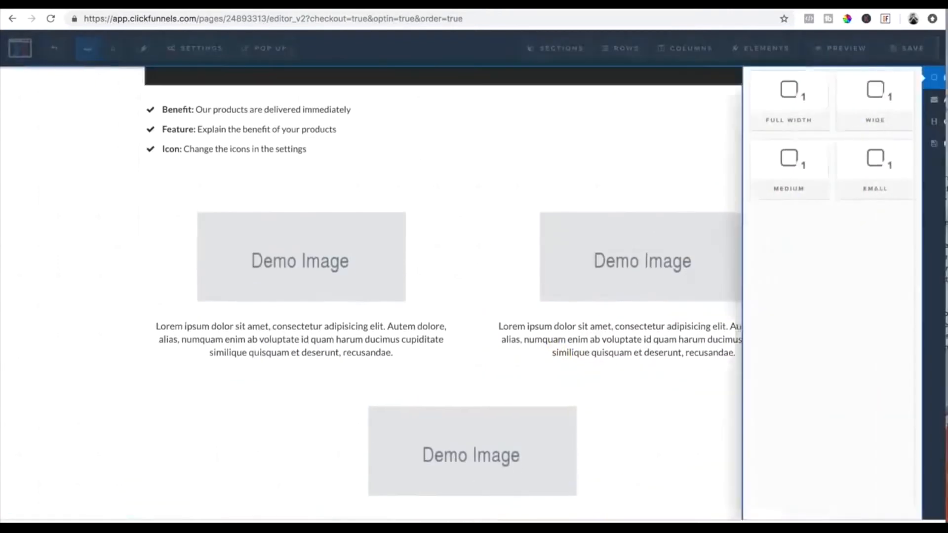
{"action": "left_click", "coordinate": [743, 111]}
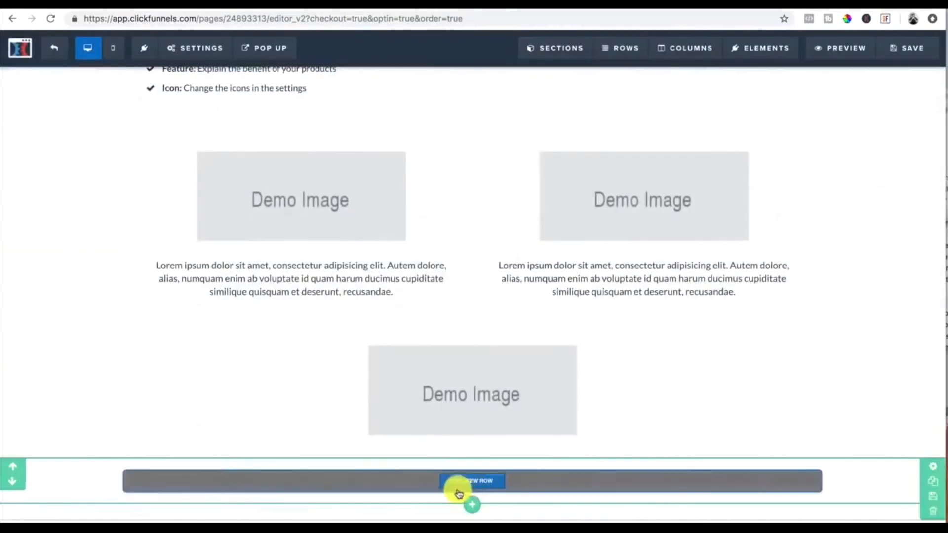
{"action": "left_click", "coordinate": [472, 482]}
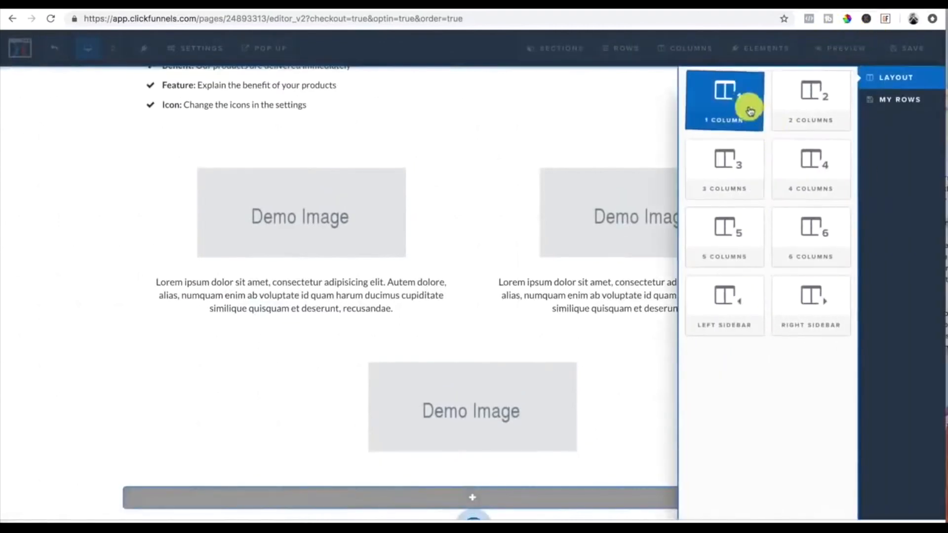
{"action": "left_click", "coordinate": [739, 104]}
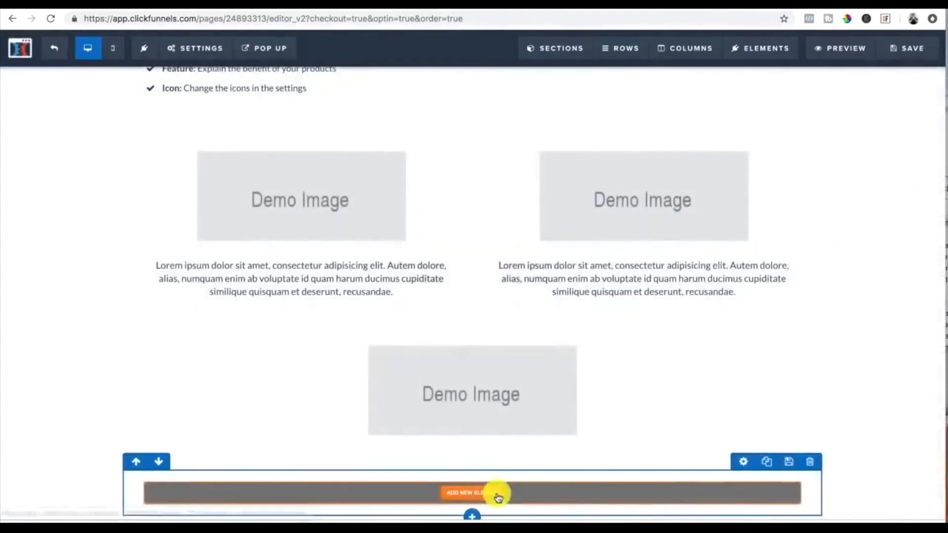
Step: Add a headline element to the new bottom row
{"action": "left_click", "coordinate": [489, 495]}
{"action": "scroll", "coordinate": [747, 400], "scroll_direction": "down", "scroll_amount": 1}
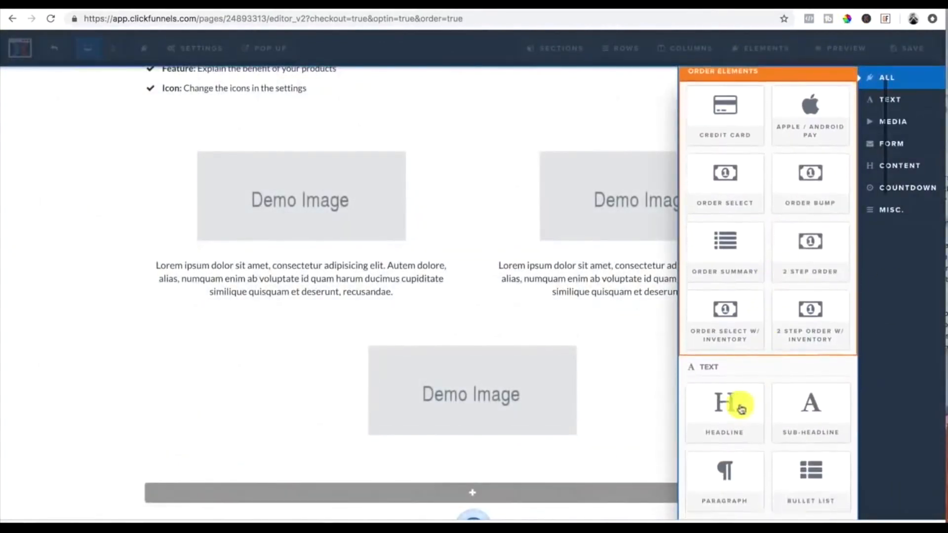
{"action": "left_click", "coordinate": [731, 420]}
{"action": "scroll", "coordinate": [538, 455], "scroll_direction": "down", "scroll_amount": 1}
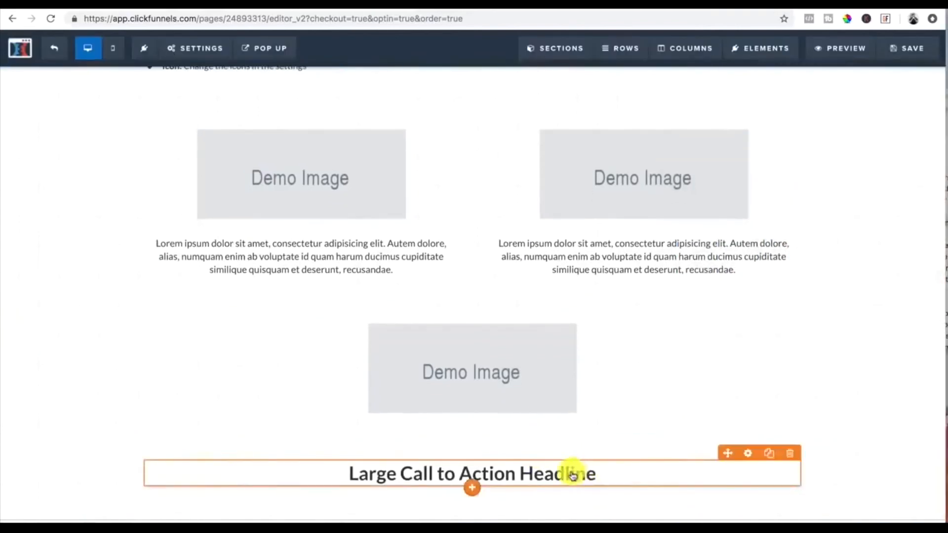
Step: Change the headline text to "Large Call to Action Headline197" and duplicate the headline
{"action": "left_click", "coordinate": [612, 475]}
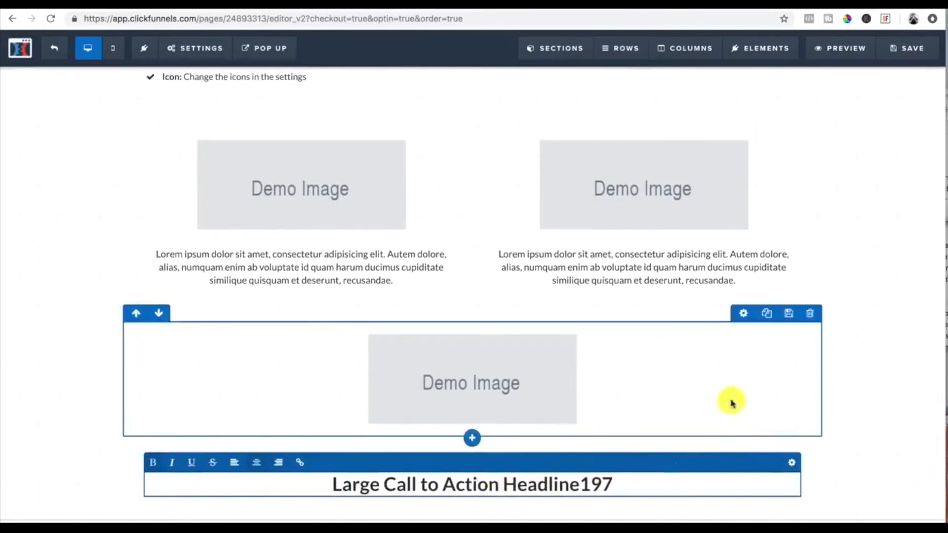
{"action": "left_click", "coordinate": [875, 434]}
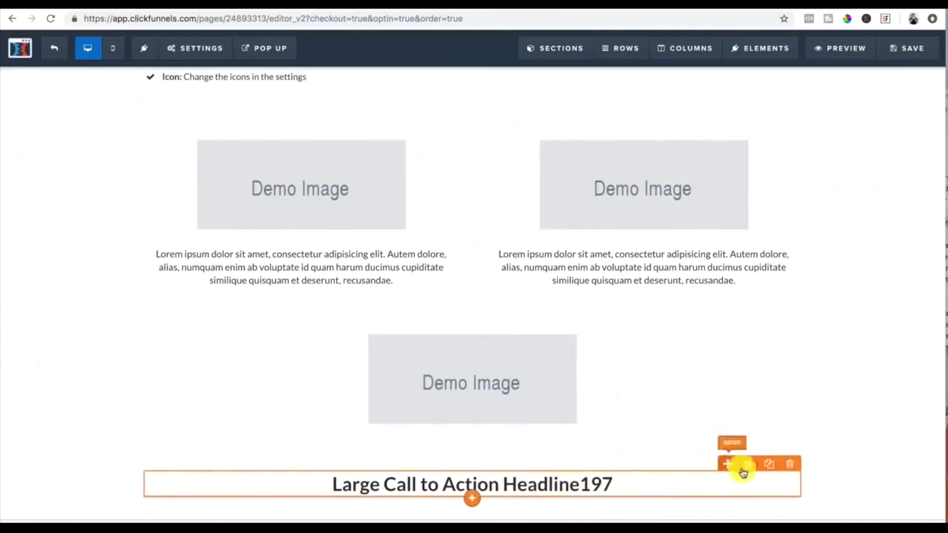
{"action": "left_click", "coordinate": [770, 469]}
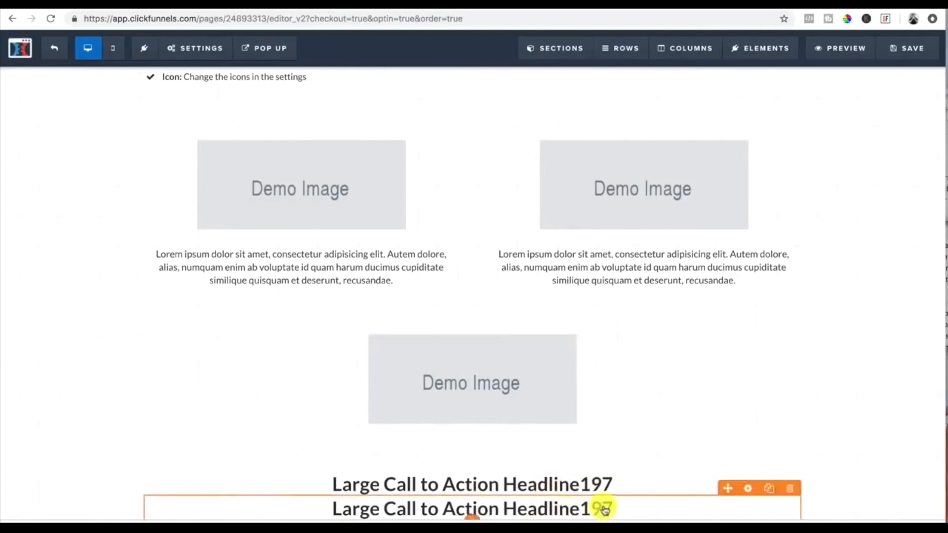
Step: Review the pricing section of the reference sales page in the other browser tab
{"action": "left_click", "coordinate": [668, 506]}
{"action": "left_click", "coordinate": [883, 483]}
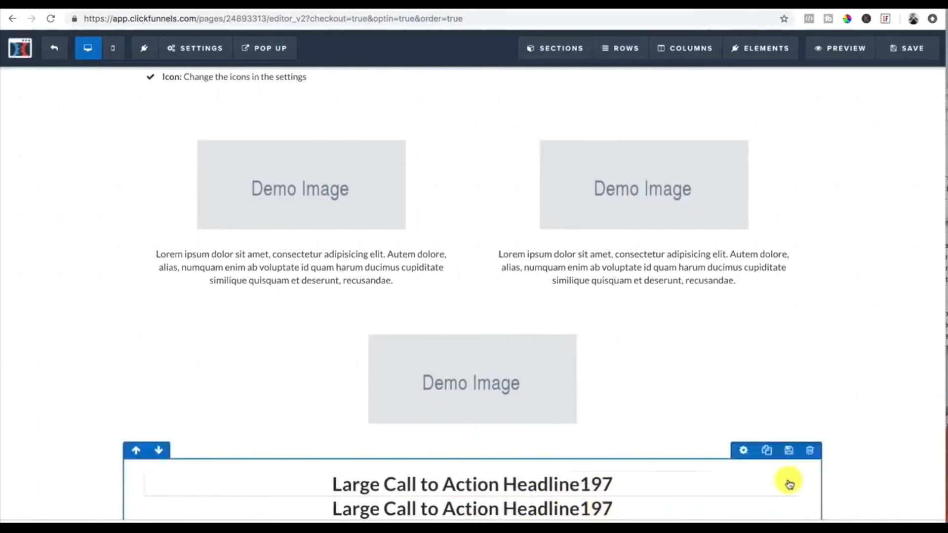
{"action": "scroll", "coordinate": [787, 482], "scroll_direction": "down", "scroll_amount": 2}
{"action": "scroll", "coordinate": [647, 296], "scroll_direction": "up", "scroll_amount": 1}
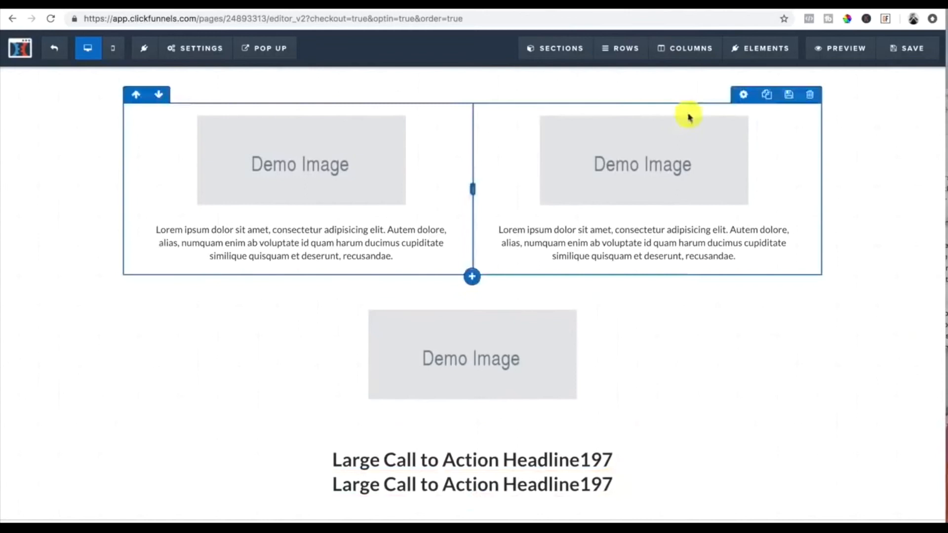
{"action": "left_click", "coordinate": [744, 7]}
{"action": "scroll", "coordinate": [620, 334], "scroll_direction": "down", "scroll_amount": 1}
{"action": "scroll", "coordinate": [620, 334], "scroll_direction": "down", "scroll_amount": 20}
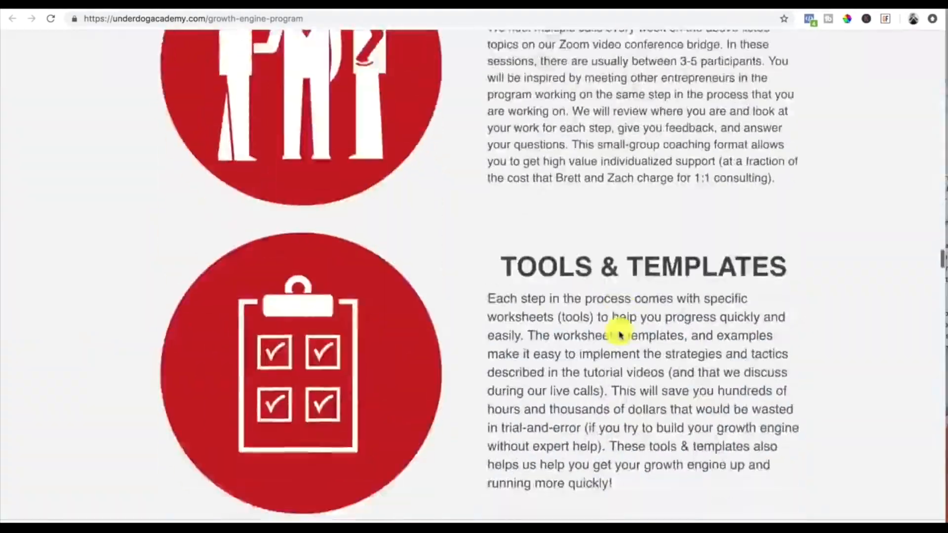
{"action": "scroll", "coordinate": [619, 334], "scroll_direction": "up", "scroll_amount": 15}
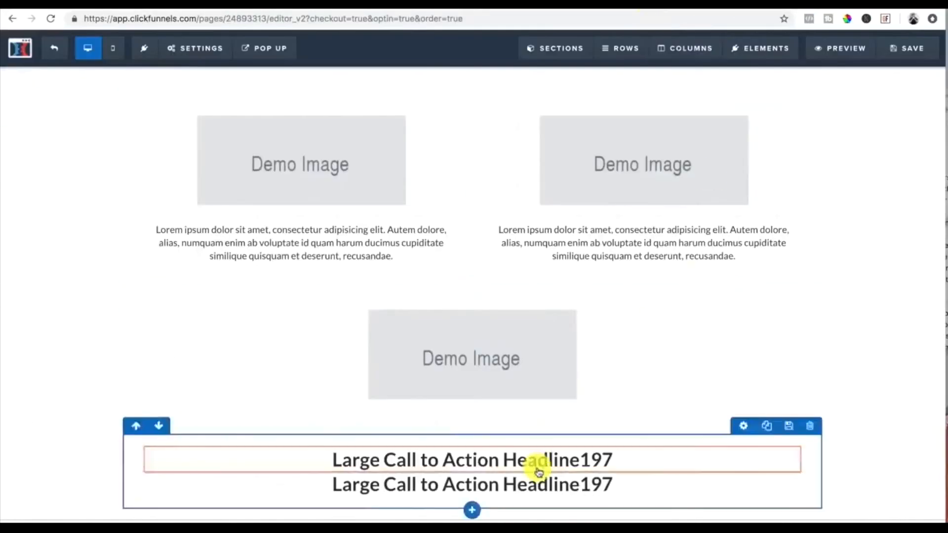
Step: Duplicate the call-to-action headline once more so three headlines sit in the bottom row
{"action": "scroll", "coordinate": [546, 474], "scroll_direction": "down", "scroll_amount": 1}
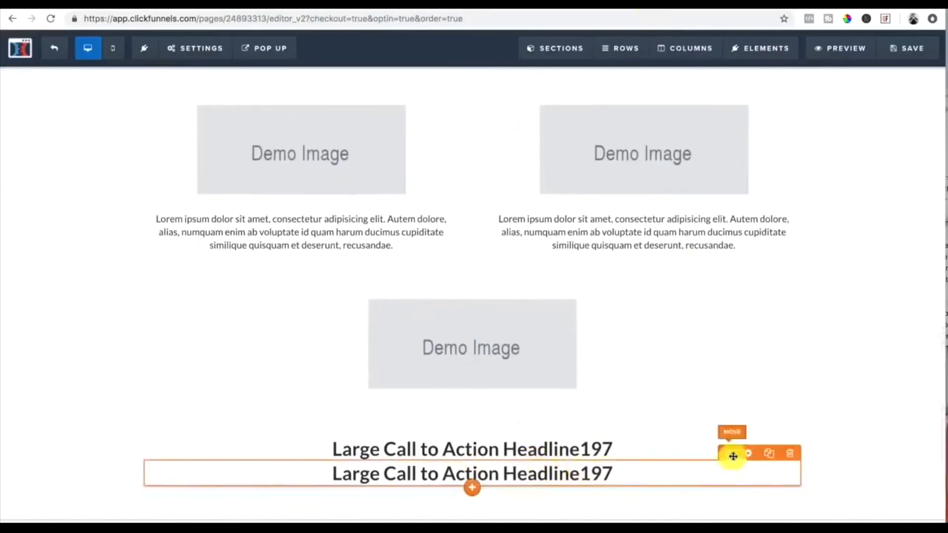
{"action": "scroll", "coordinate": [618, 453], "scroll_direction": "down", "scroll_amount": 1}
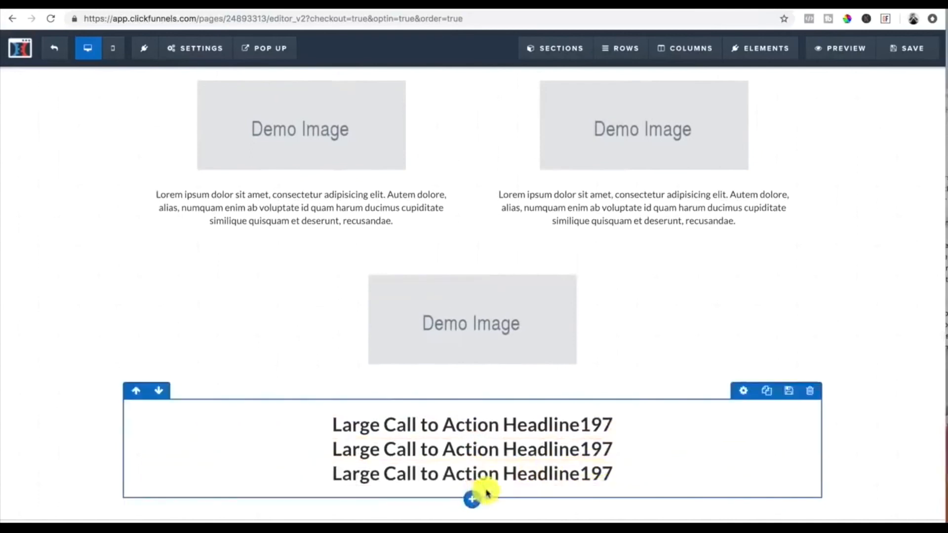
Step: Add a button element below the three headlines in the bottom row
{"action": "left_click", "coordinate": [474, 515]}
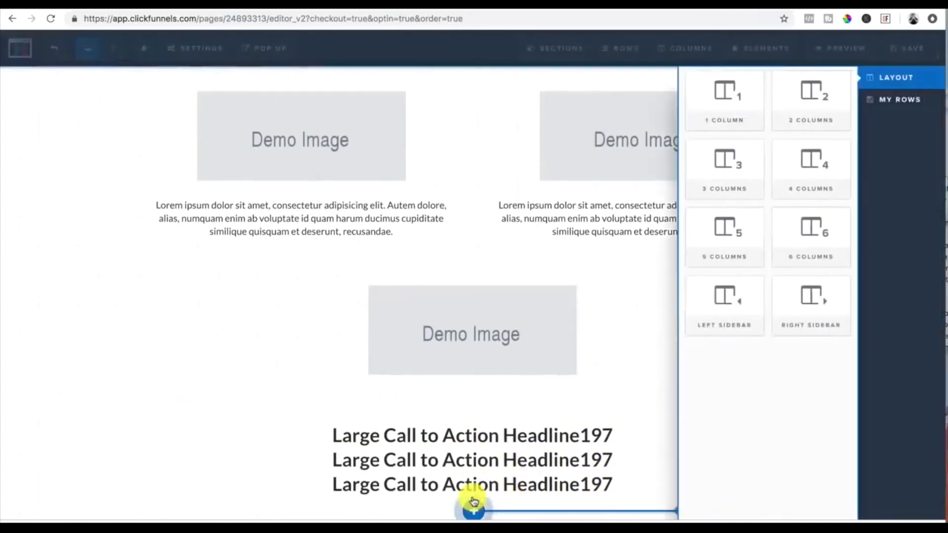
{"action": "left_click", "coordinate": [546, 313]}
{"action": "scroll", "coordinate": [514, 405], "scroll_direction": "down", "scroll_amount": 1}
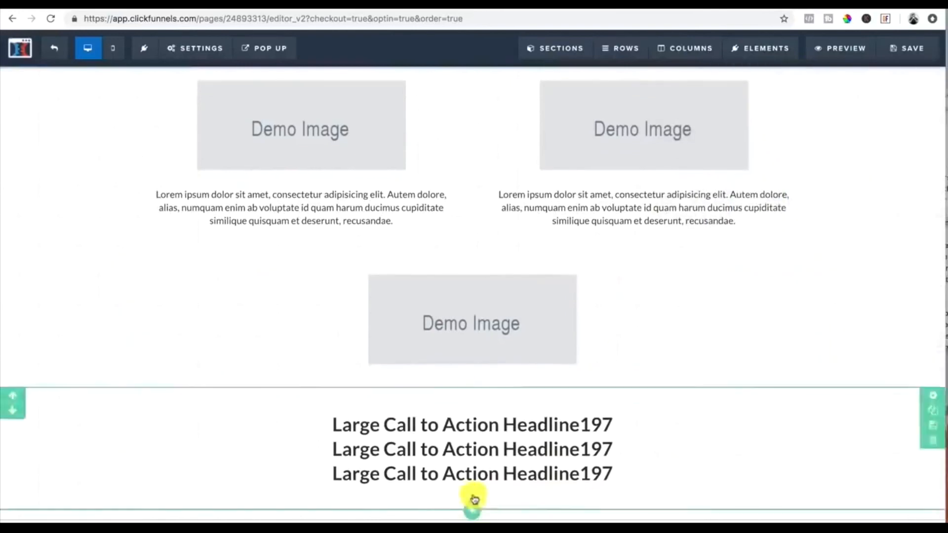
{"action": "left_click", "coordinate": [474, 510]}
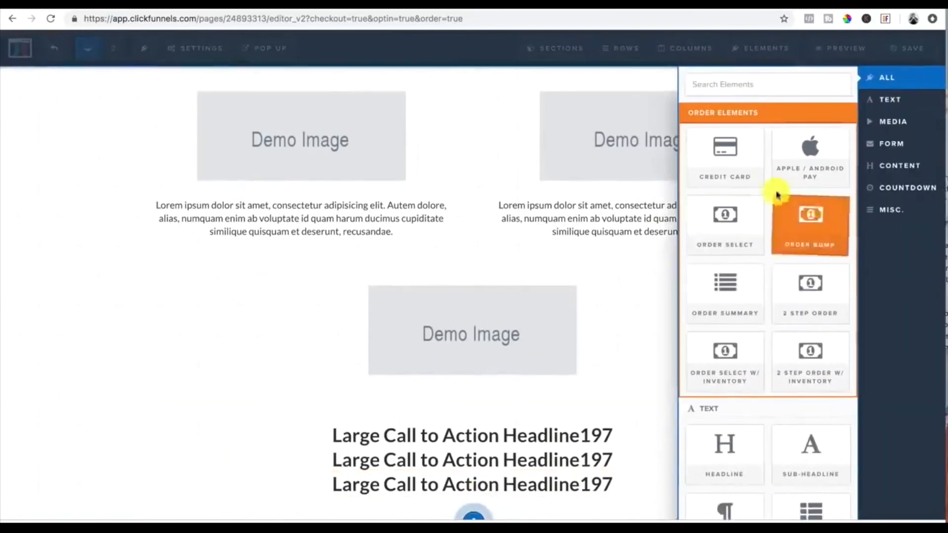
{"action": "scroll", "coordinate": [775, 311], "scroll_direction": "down", "scroll_amount": 5}
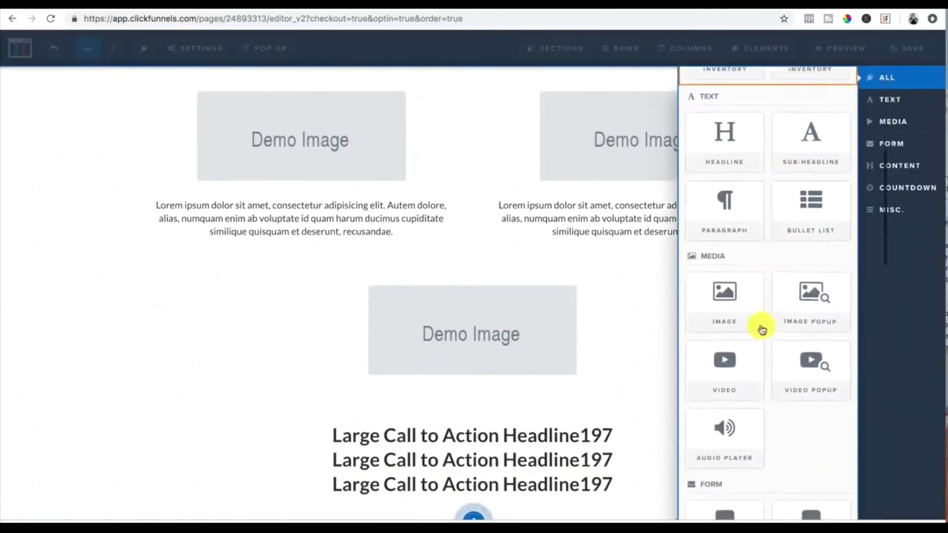
{"action": "scroll", "coordinate": [728, 298], "scroll_direction": "down", "scroll_amount": 5}
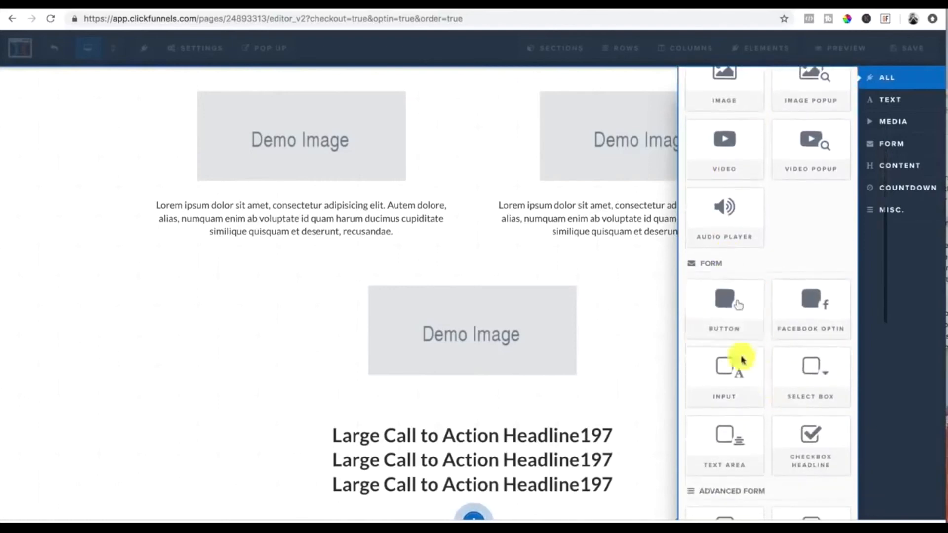
{"action": "left_click", "coordinate": [728, 309]}
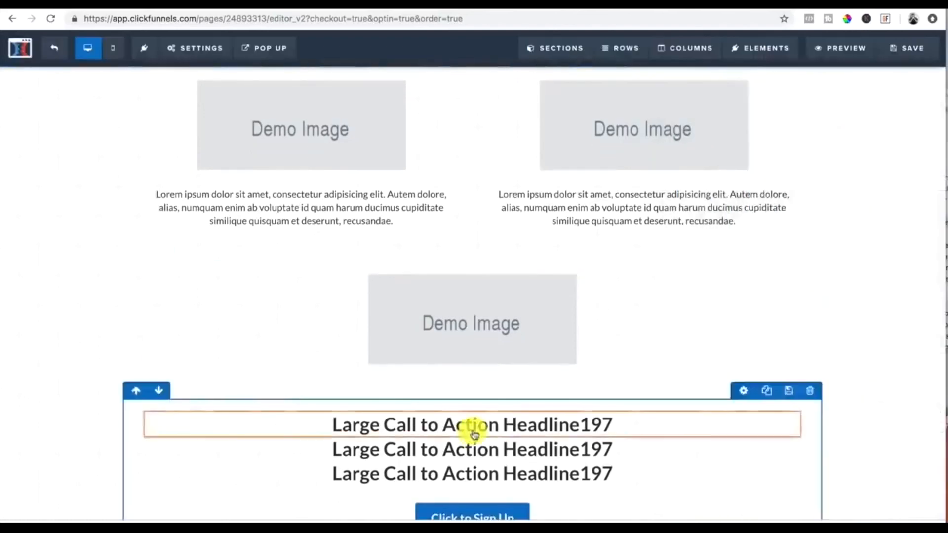
Step: Set the new button's action to Submit Order / Submit Form
{"action": "left_click", "coordinate": [491, 470]}
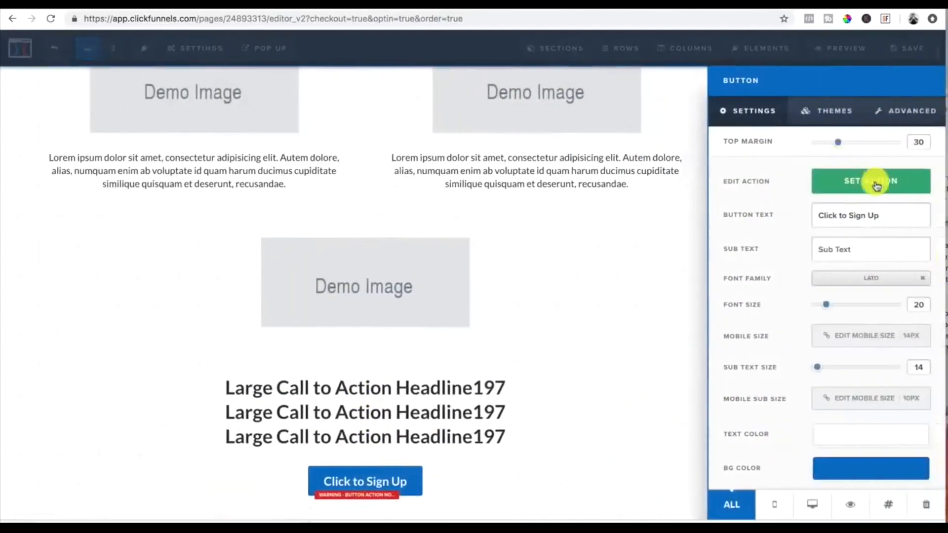
{"action": "left_click", "coordinate": [876, 183]}
{"action": "left_click", "coordinate": [843, 114]}
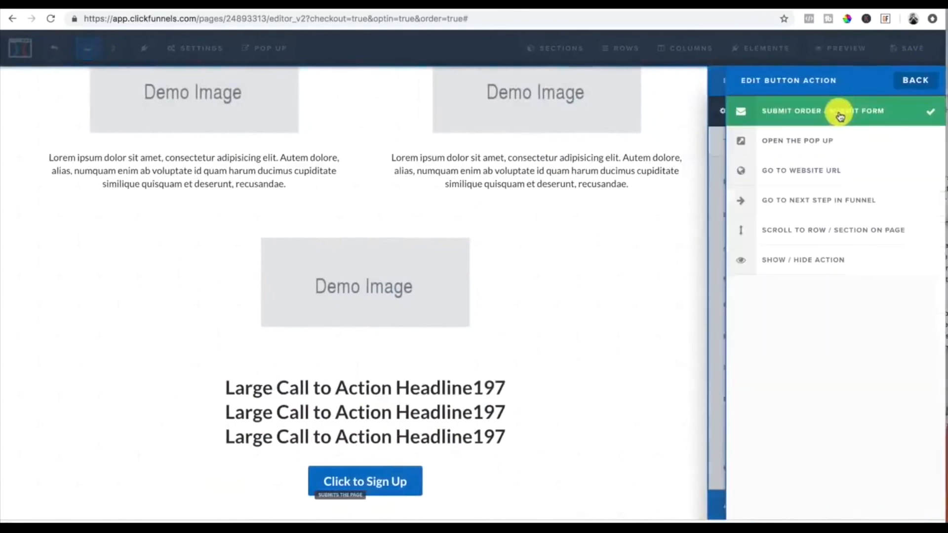
{"action": "left_click", "coordinate": [644, 319]}
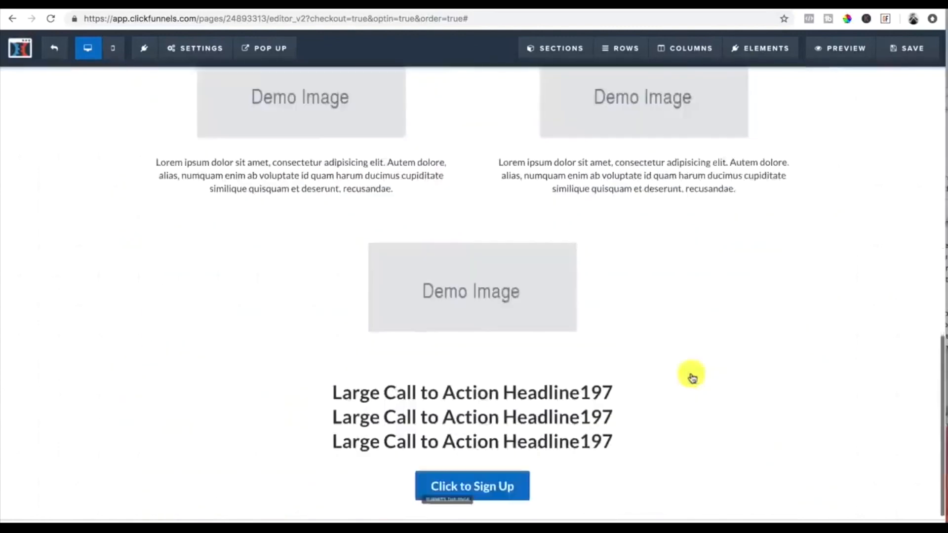
Step: Compare the page's call-to-action area with the reference sales page's pricing and sign-up button
{"action": "scroll", "coordinate": [693, 378], "scroll_direction": "down", "scroll_amount": 1}
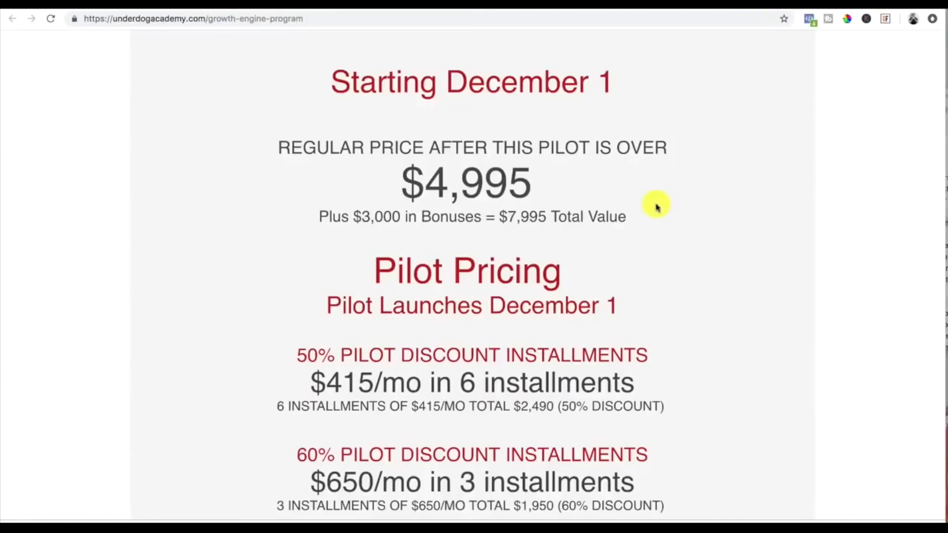
{"action": "scroll", "coordinate": [656, 205], "scroll_direction": "down", "scroll_amount": 15}
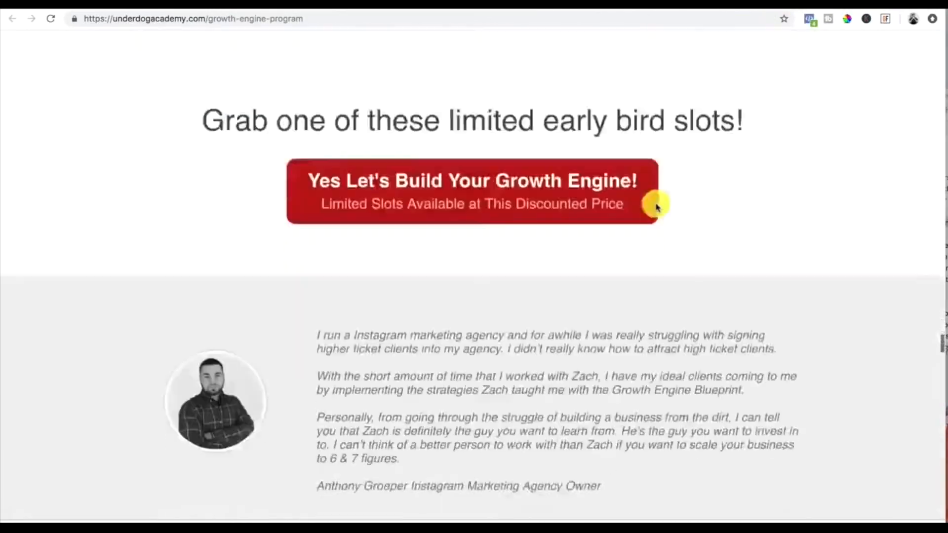
{"action": "scroll", "coordinate": [657, 208], "scroll_direction": "up", "scroll_amount": 20}
{"action": "scroll", "coordinate": [657, 208], "scroll_direction": "down", "scroll_amount": 20}
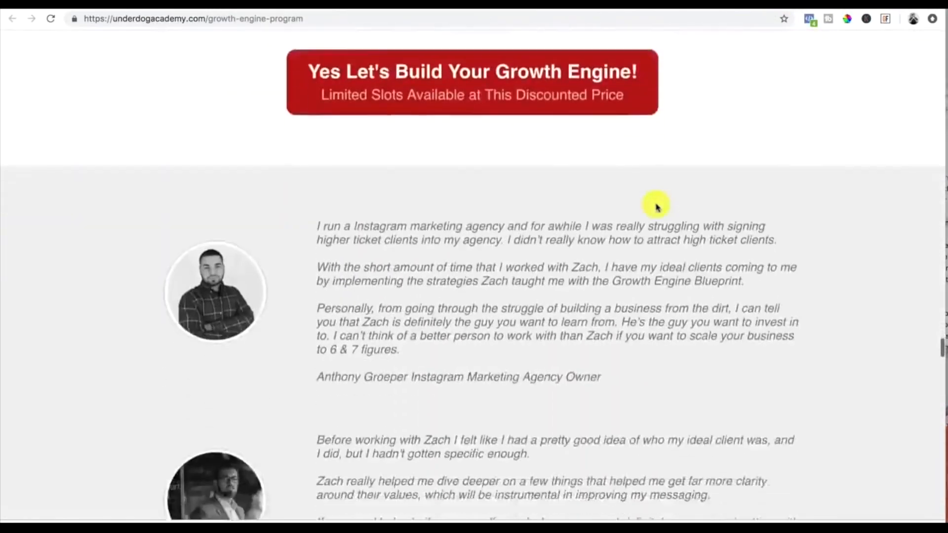
{"action": "scroll", "coordinate": [657, 206], "scroll_direction": "down", "scroll_amount": 8}
{"action": "scroll", "coordinate": [656, 206], "scroll_direction": "up", "scroll_amount": 20}
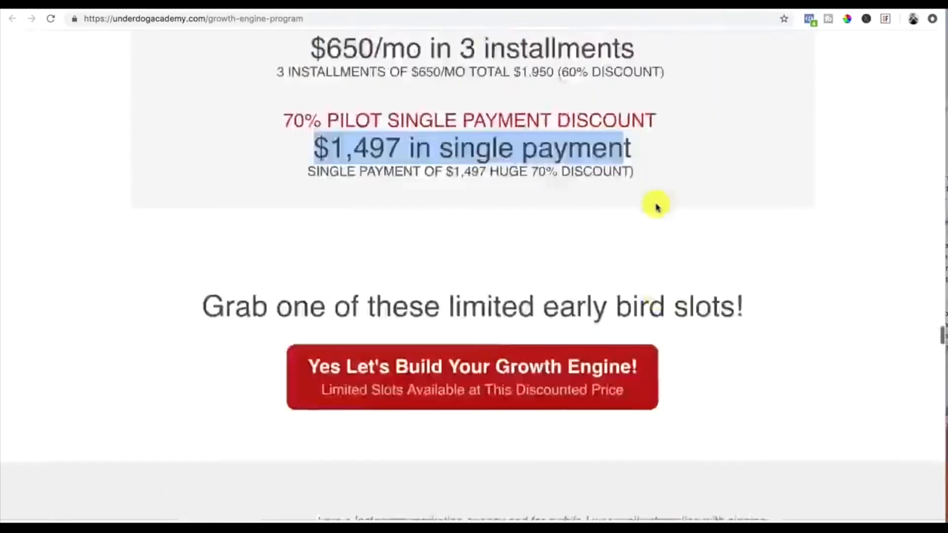
{"action": "scroll", "coordinate": [656, 205], "scroll_direction": "up", "scroll_amount": 4}
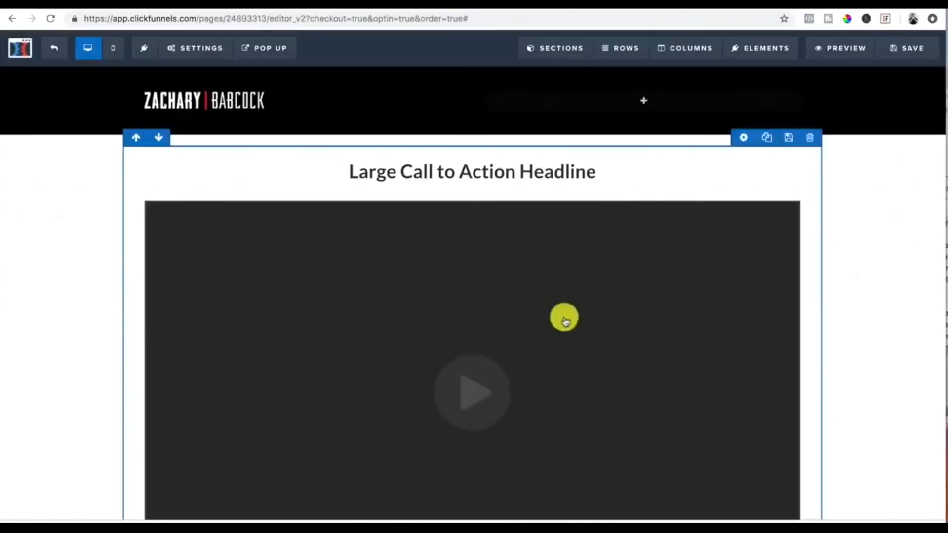
{"action": "scroll", "coordinate": [585, 292], "scroll_direction": "down", "scroll_amount": 10}
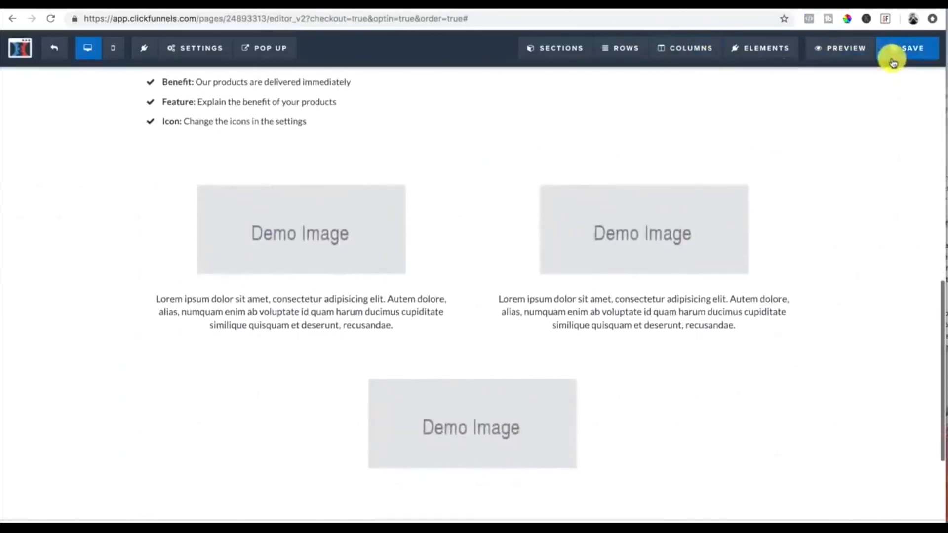